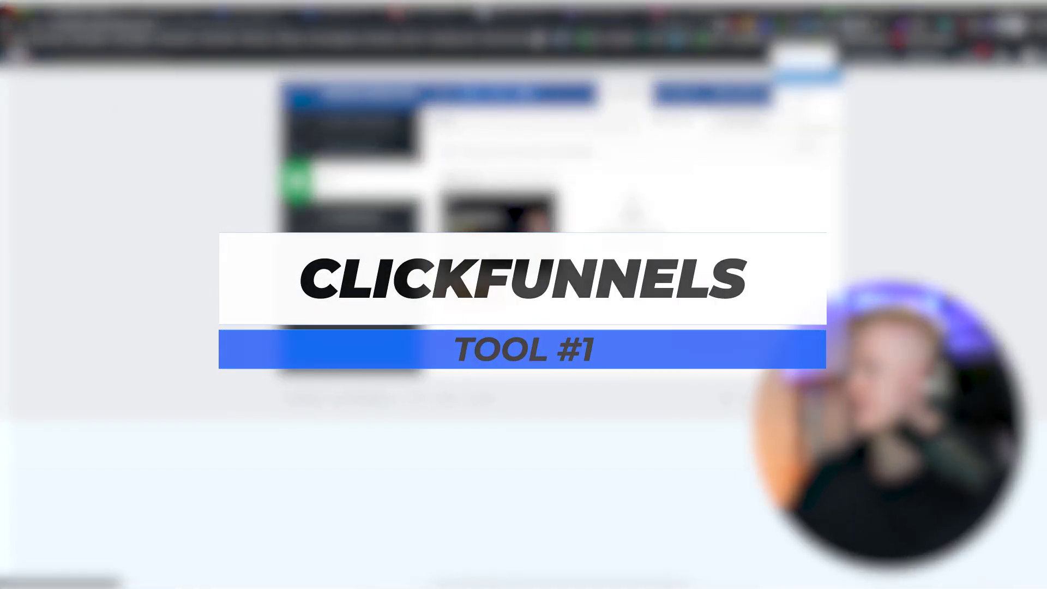
Step: Open the Optin page in the page editor and look through its sections from the hero to the testimonials
left_click(850, 80)
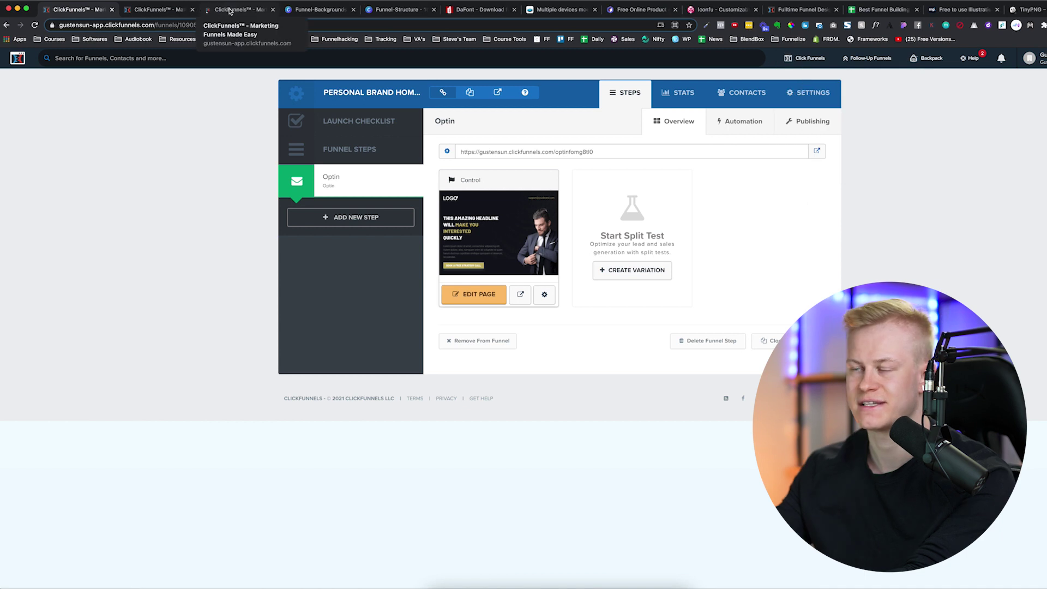
left_click(264, 9)
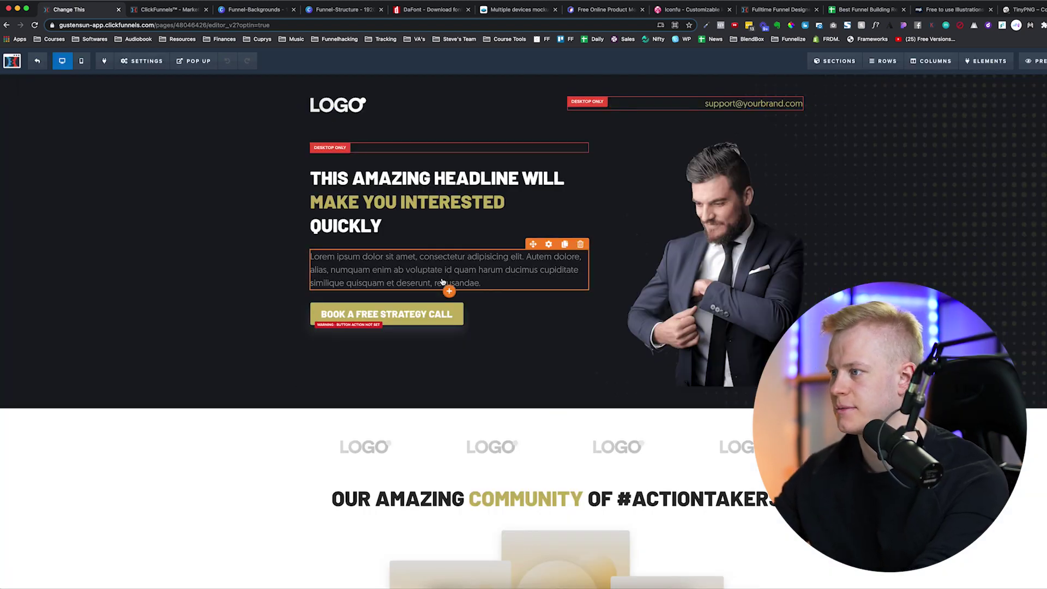
scroll(942, 217, "down", 10)
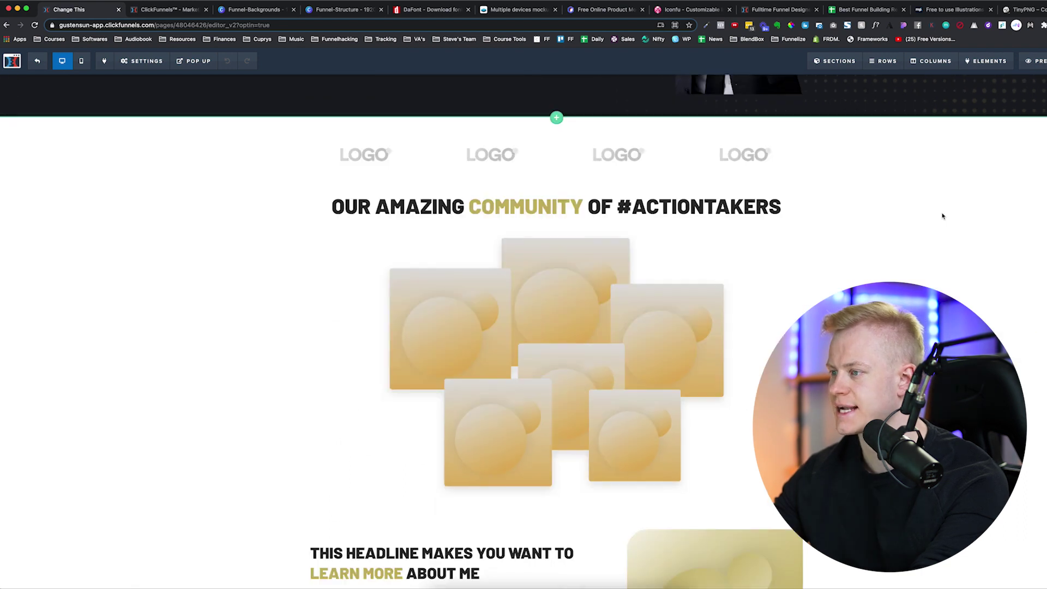
scroll(942, 217, "down", 5)
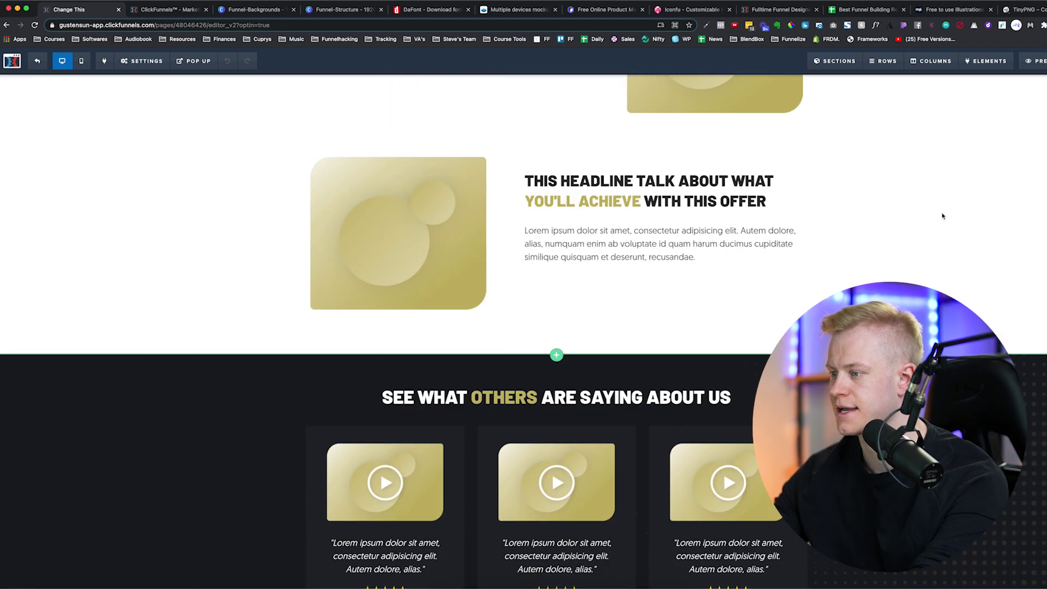
scroll(942, 216, "down", 4)
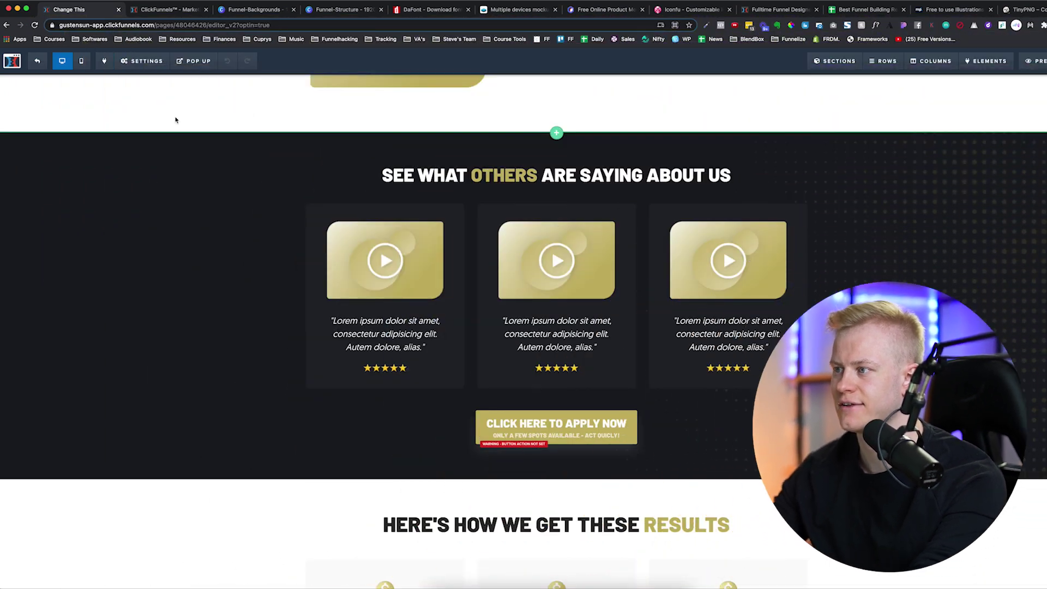
scroll(232, 104, "up", 20)
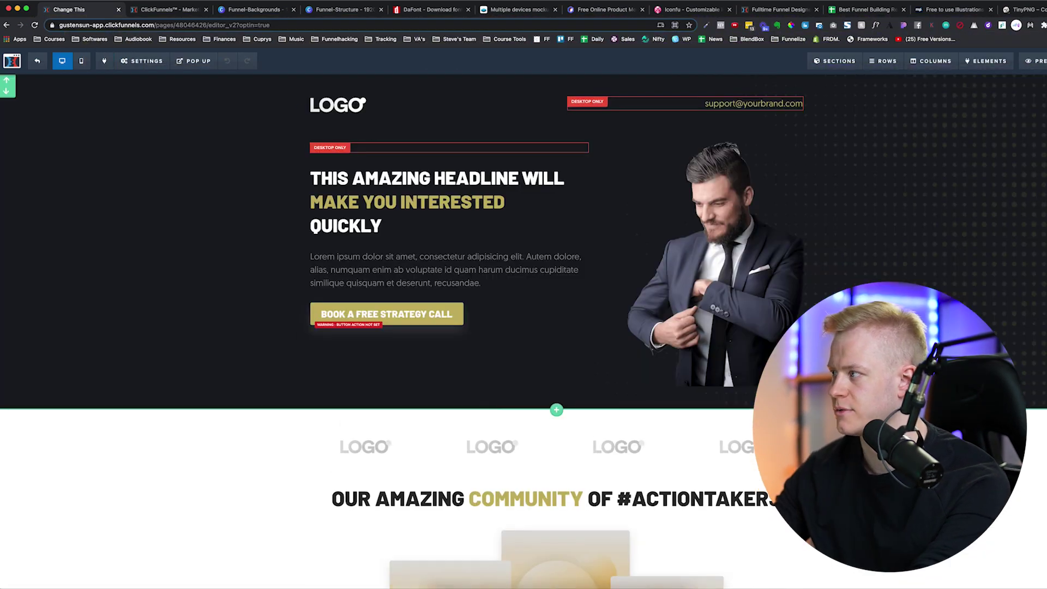
Step: Remove the hero section's background image and give the section a slightly lighter dark background colour
left_click(899, 144)
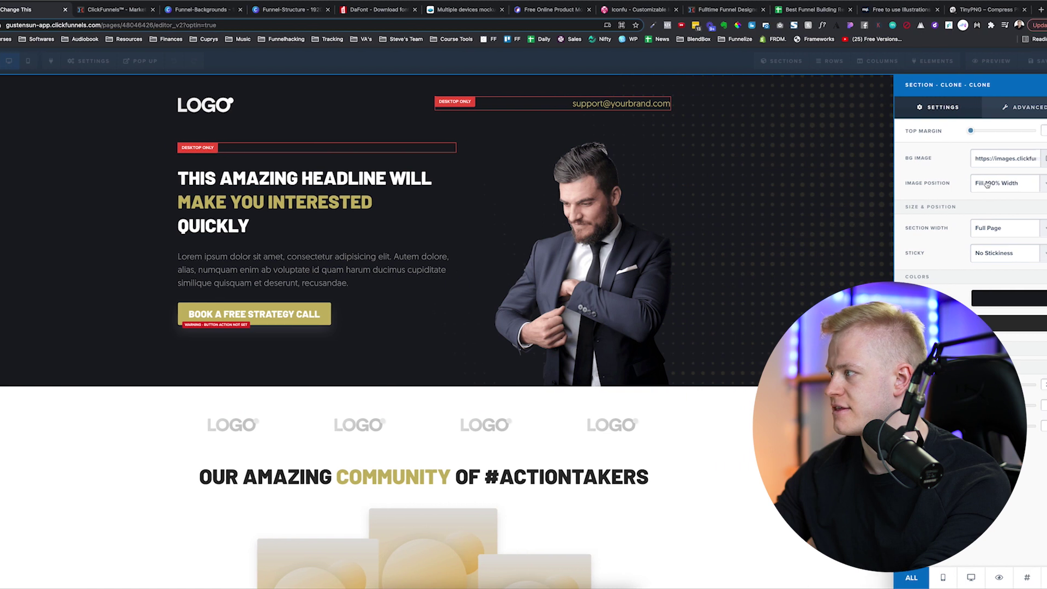
key("BackSpace")
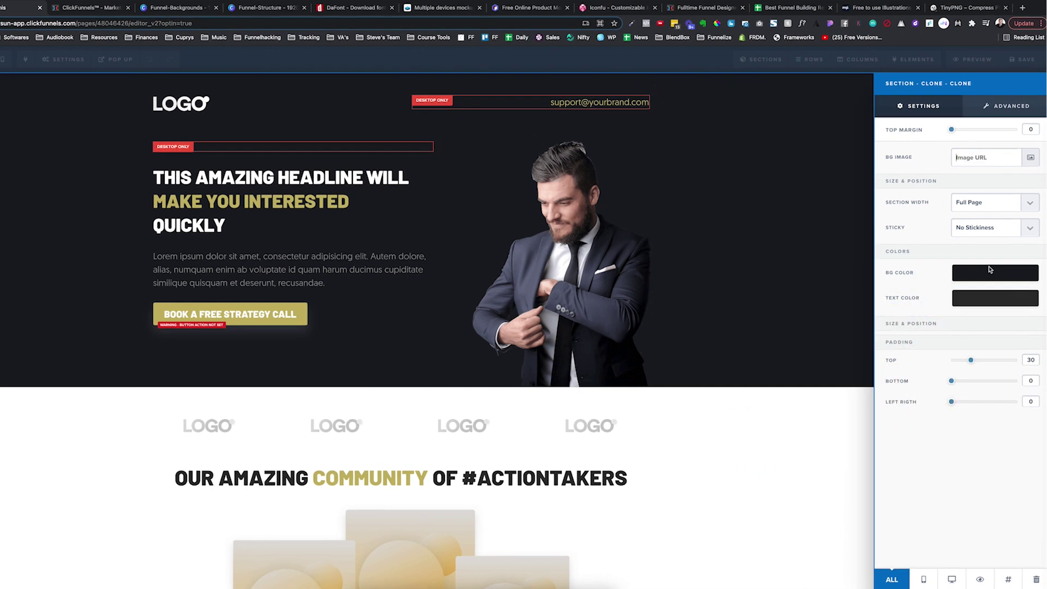
left_click(994, 273)
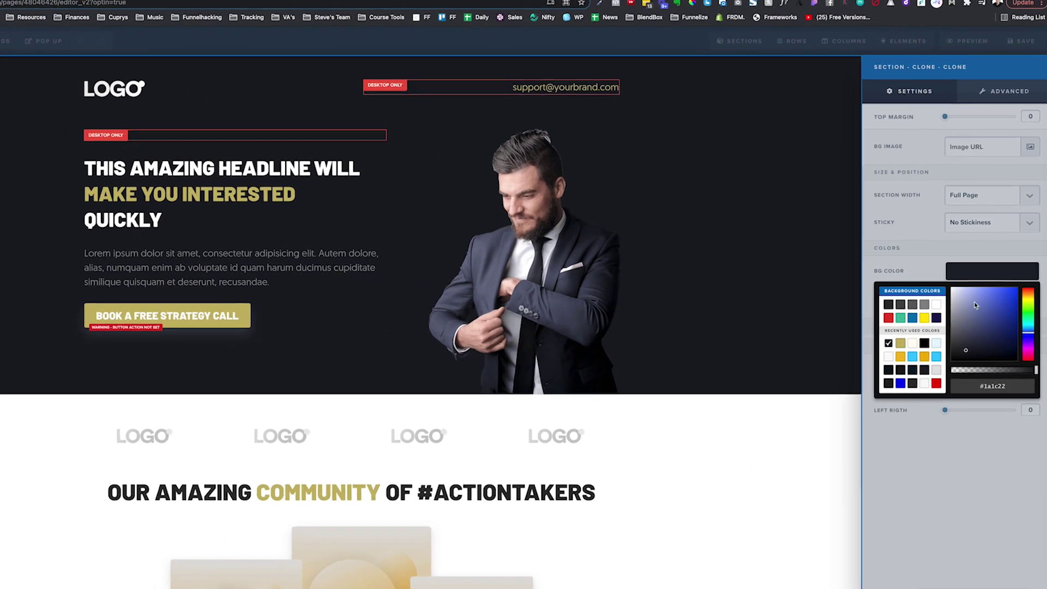
left_click_drag(968, 334, 967, 347)
left_click(627, 314)
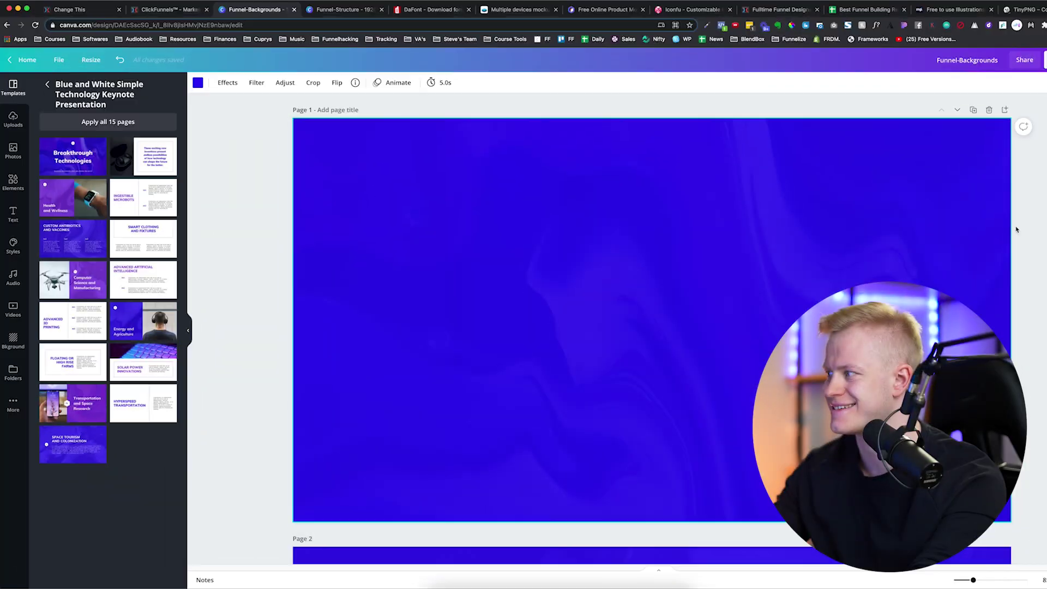
Step: Switch to the Funnel-Backgrounds design in Canva and download only page 1 as a JPG
scroll(1038, 206, "down", 20)
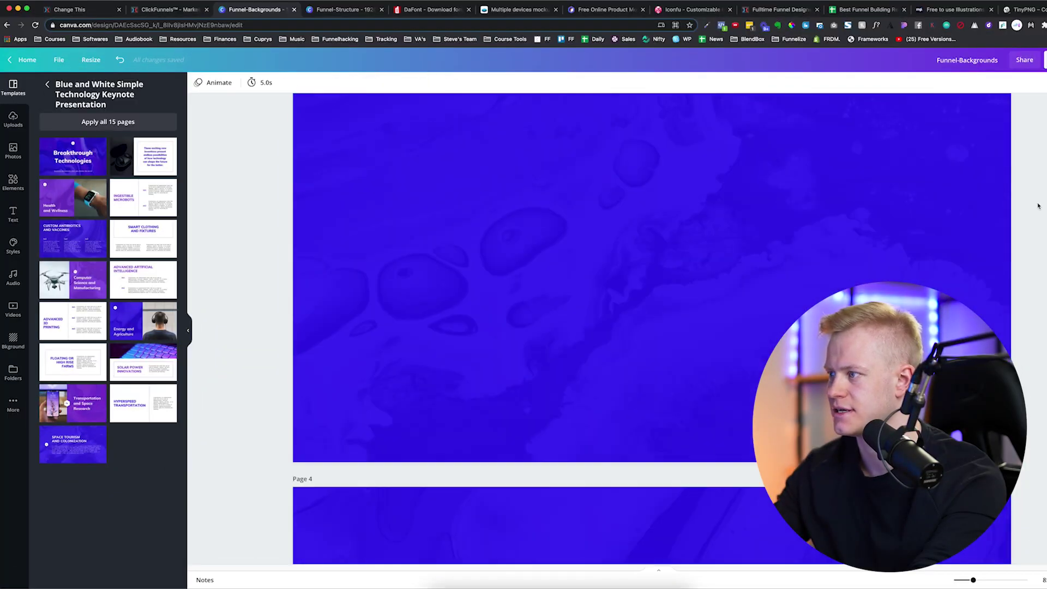
scroll(1038, 205, "up", 20)
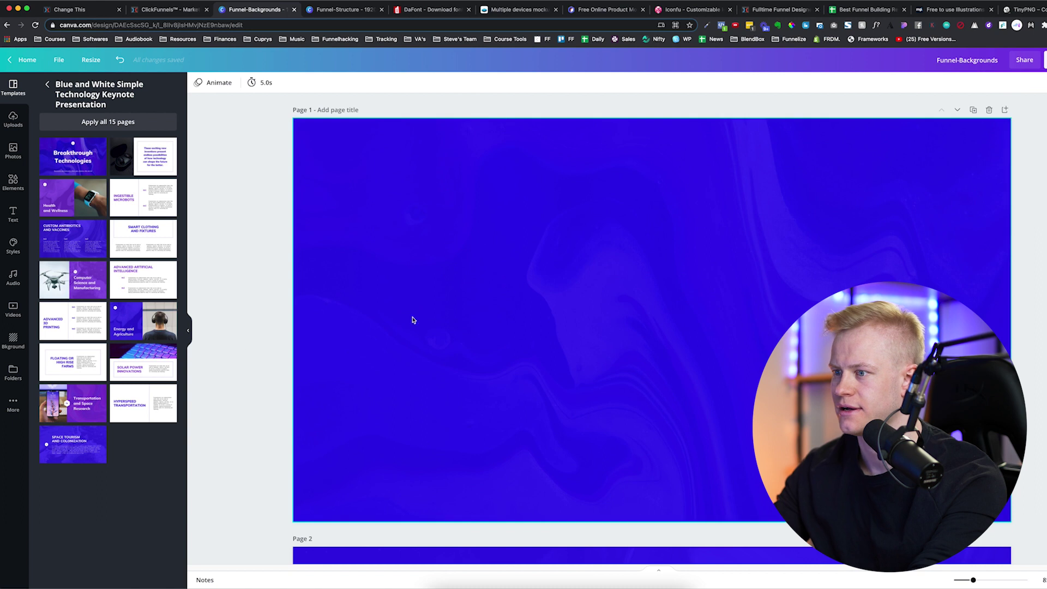
left_click(190, 331)
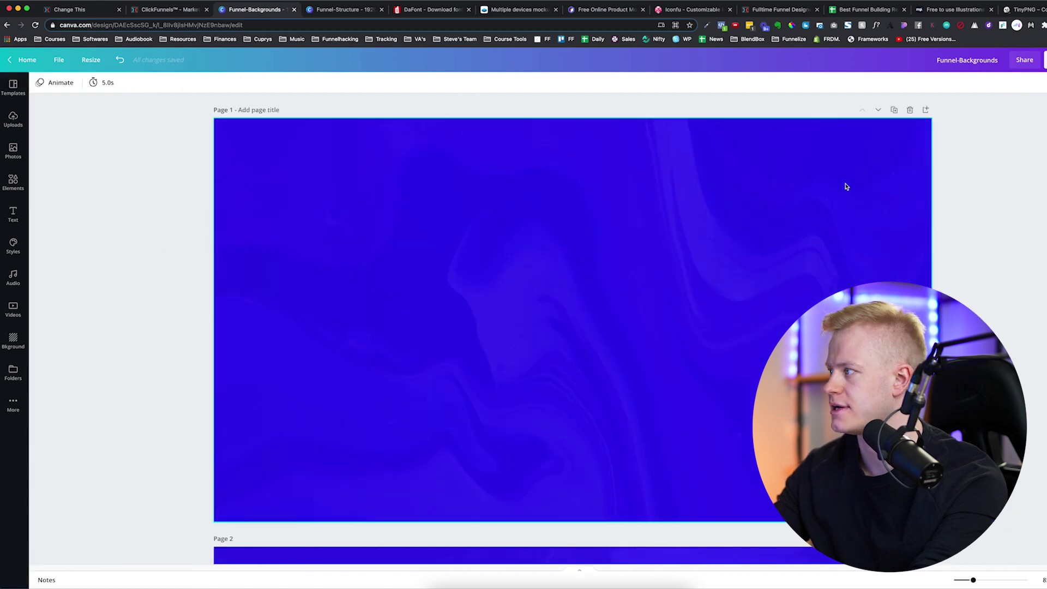
left_click(1045, 60)
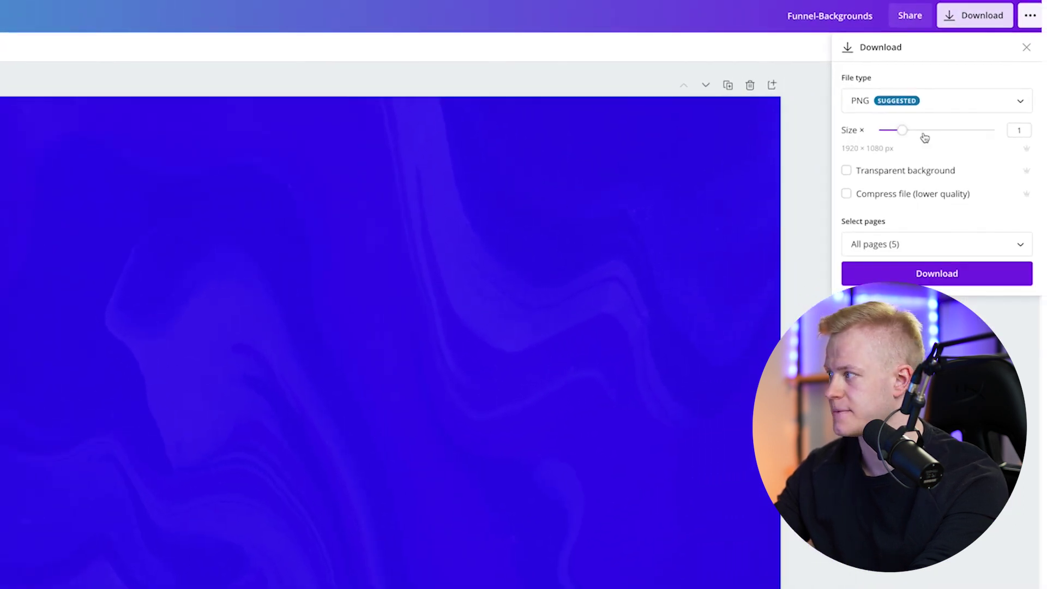
left_click(936, 100)
left_click(894, 136)
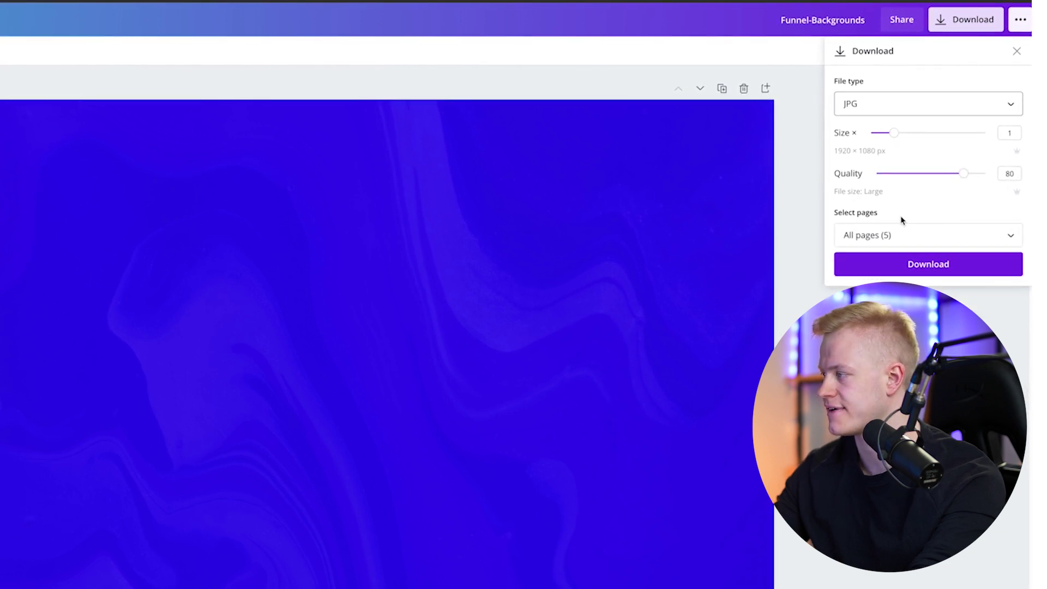
left_click(905, 236)
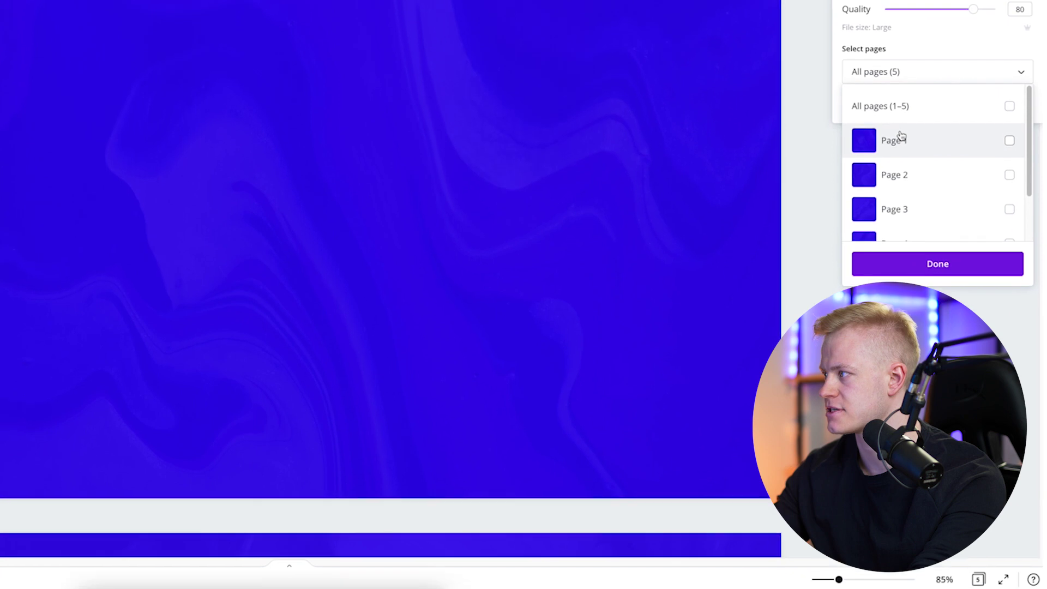
left_click(895, 140)
left_click(916, 262)
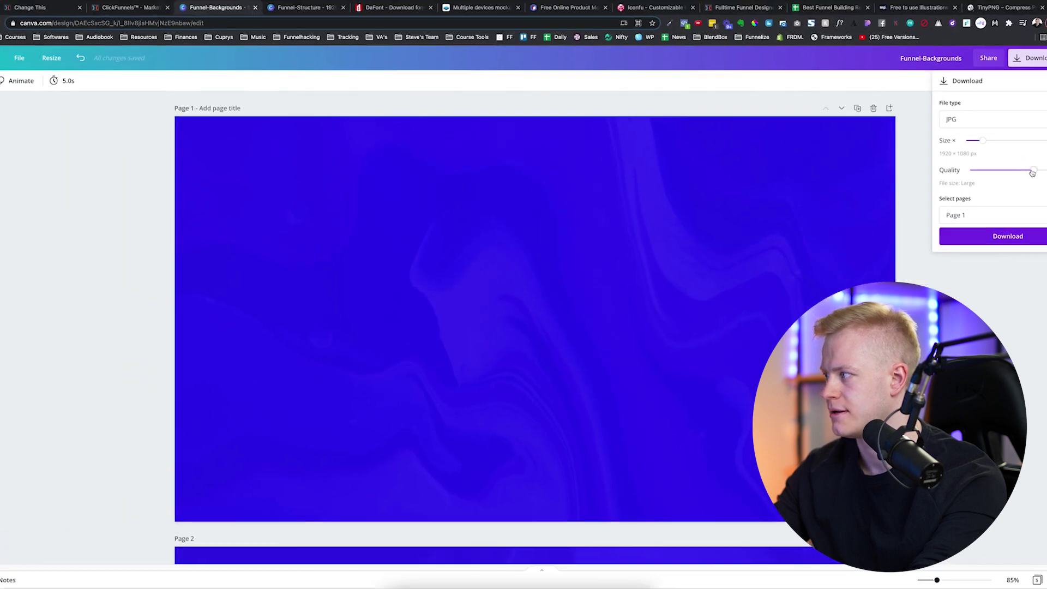
left_click(939, 98)
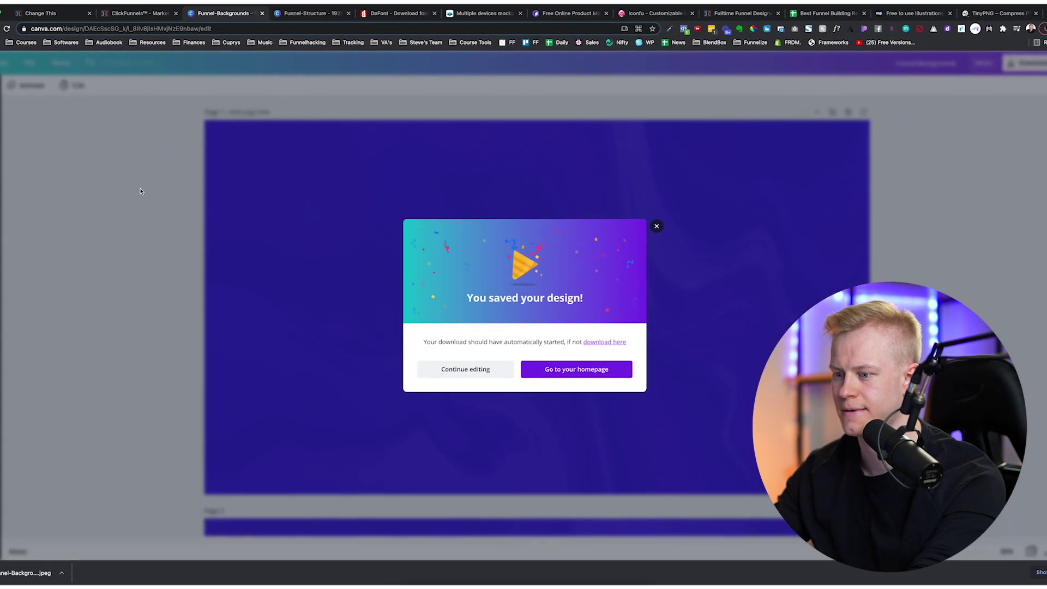
Step: Show the downloaded Funnel-Backgrounds.jpeg in Finder and check its file size in the file info
left_click(137, 189)
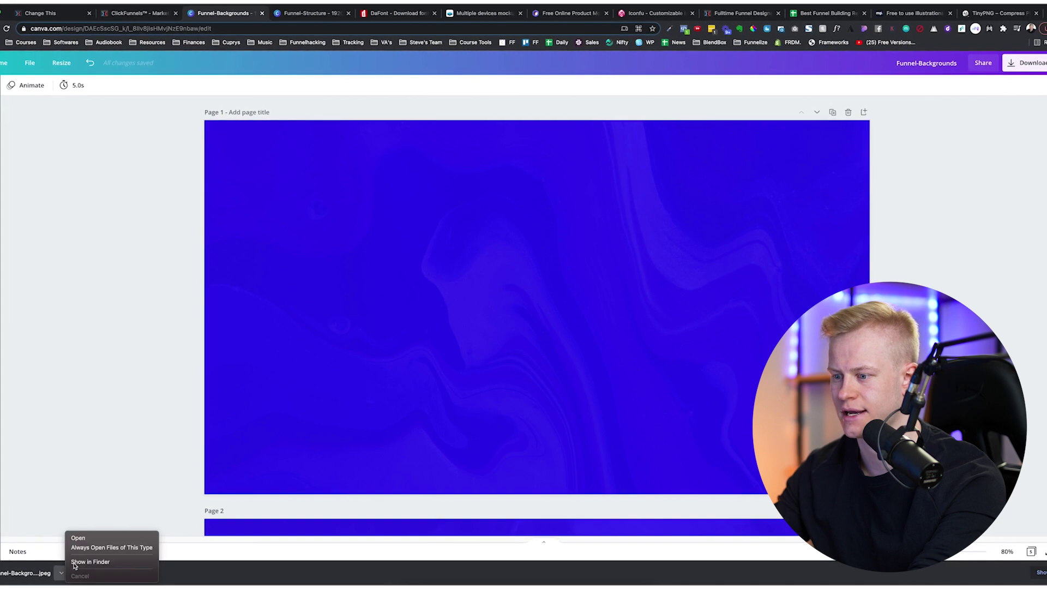
left_click(91, 561)
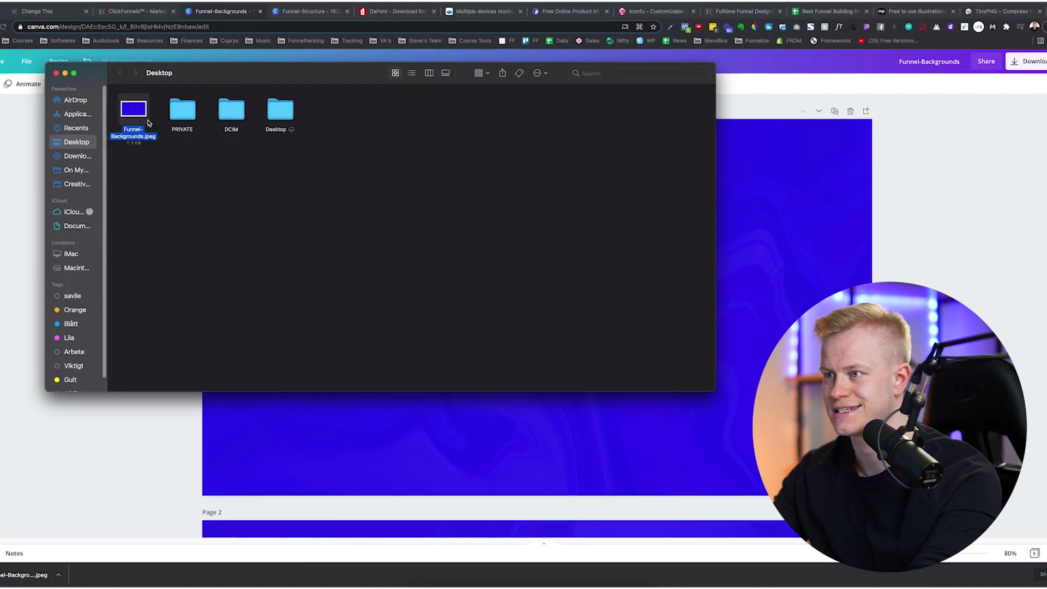
right_click(123, 102)
left_click(146, 154)
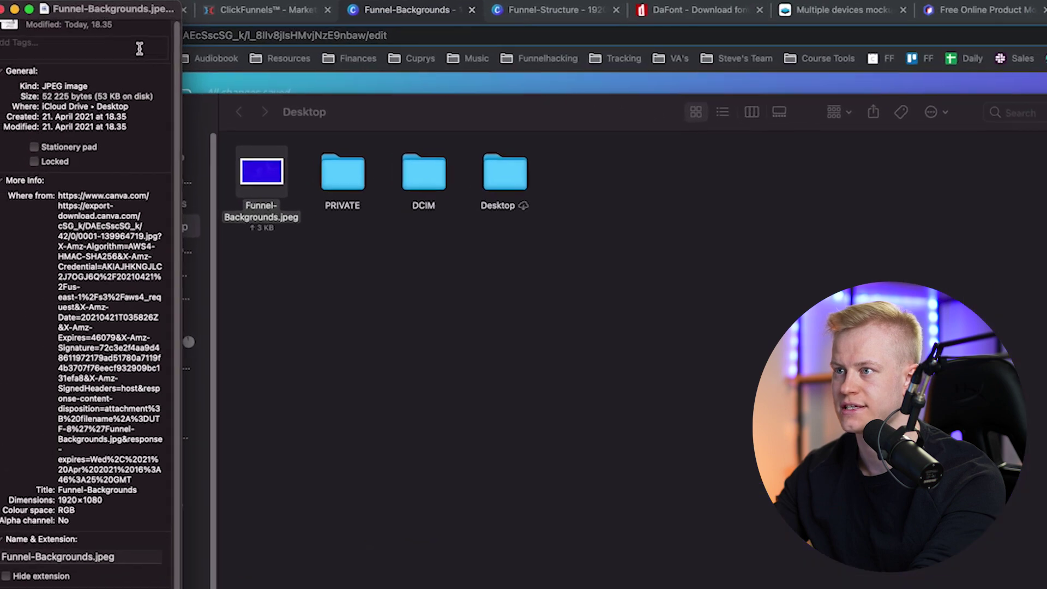
left_click_drag(55, 3, 184, 99)
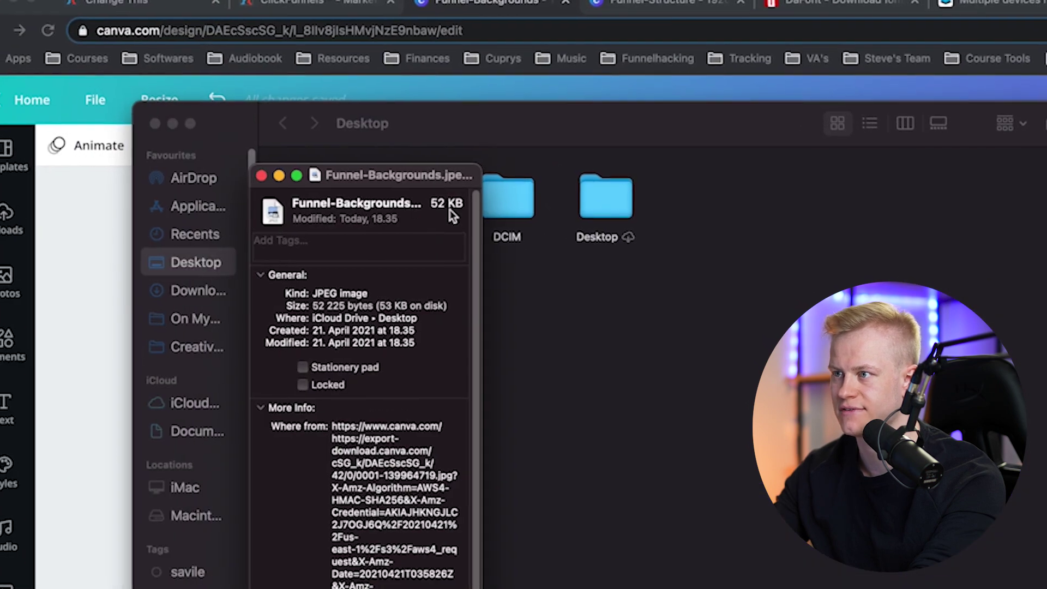
left_click(248, 177)
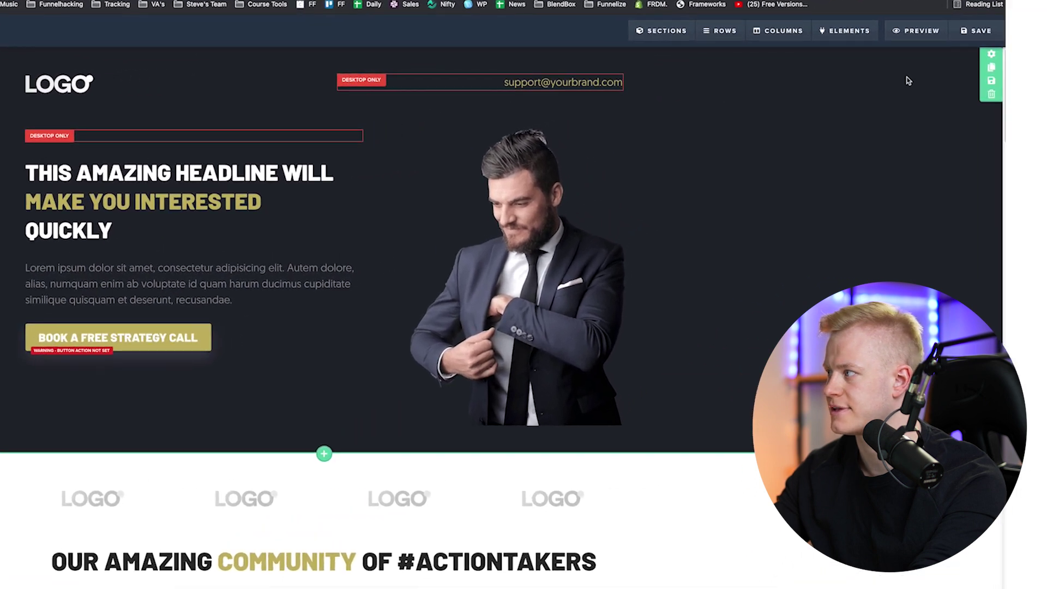
Step: In the ClickFunnels page editor, set the blue Funnel-Backgrounds.jpeg as the hero section's background image
left_click(999, 62)
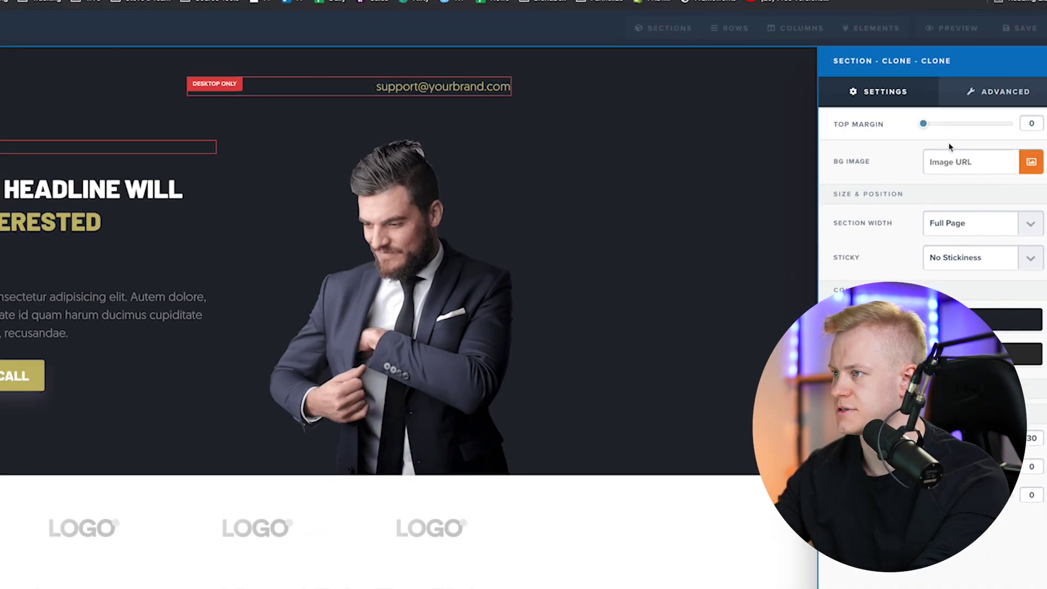
left_click(1025, 160)
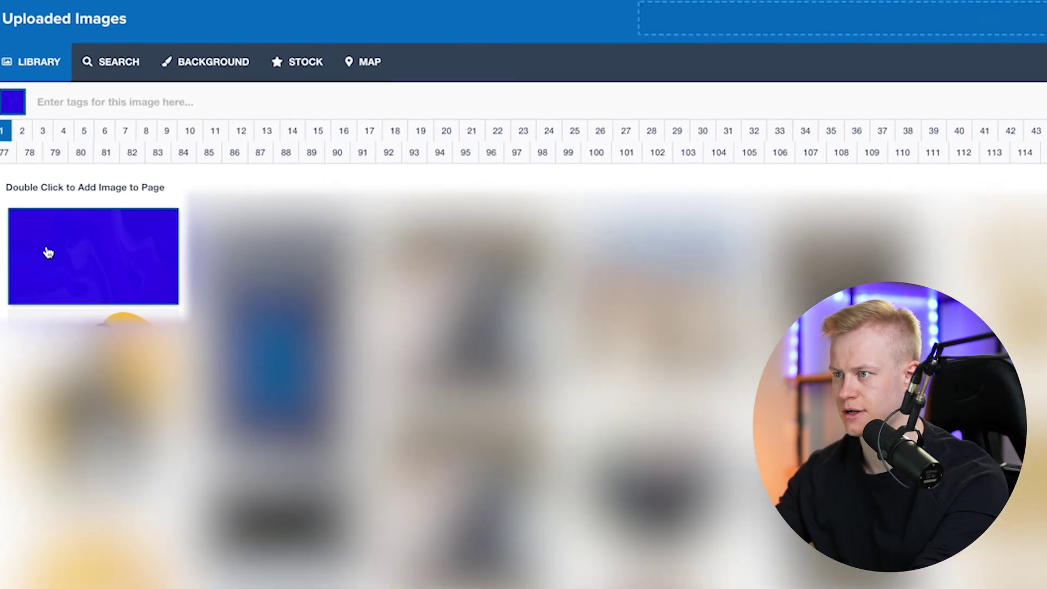
double_click(48, 252)
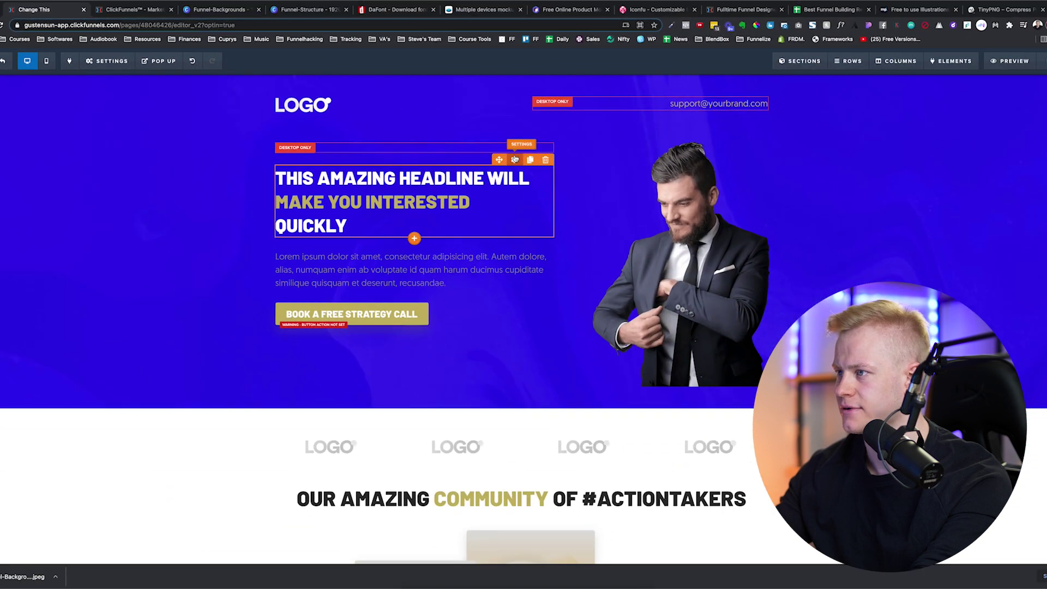
Step: Set the hero headline's bold colour to white (#ffffff)
left_click(514, 159)
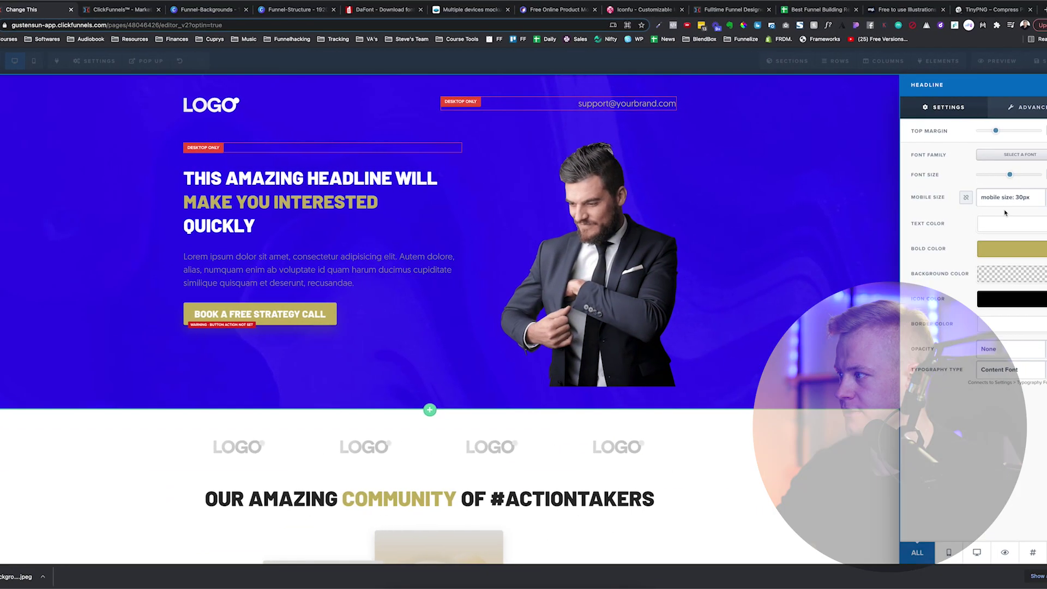
left_click(985, 253)
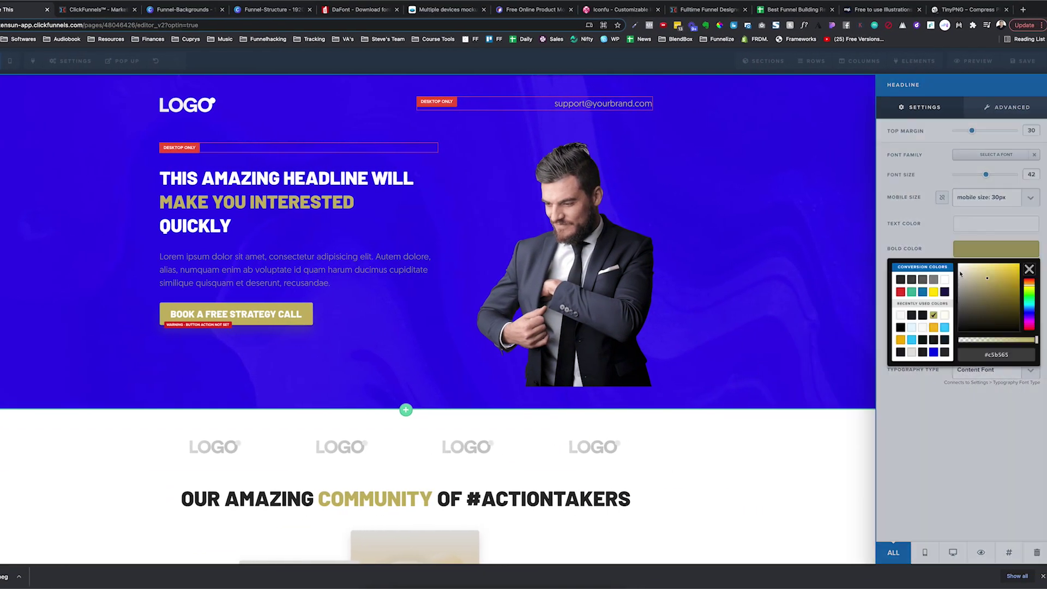
left_click(191, 204)
Step: Set the background colour of the "Book a free strategy call" button to orange #ff7308
left_click(347, 325)
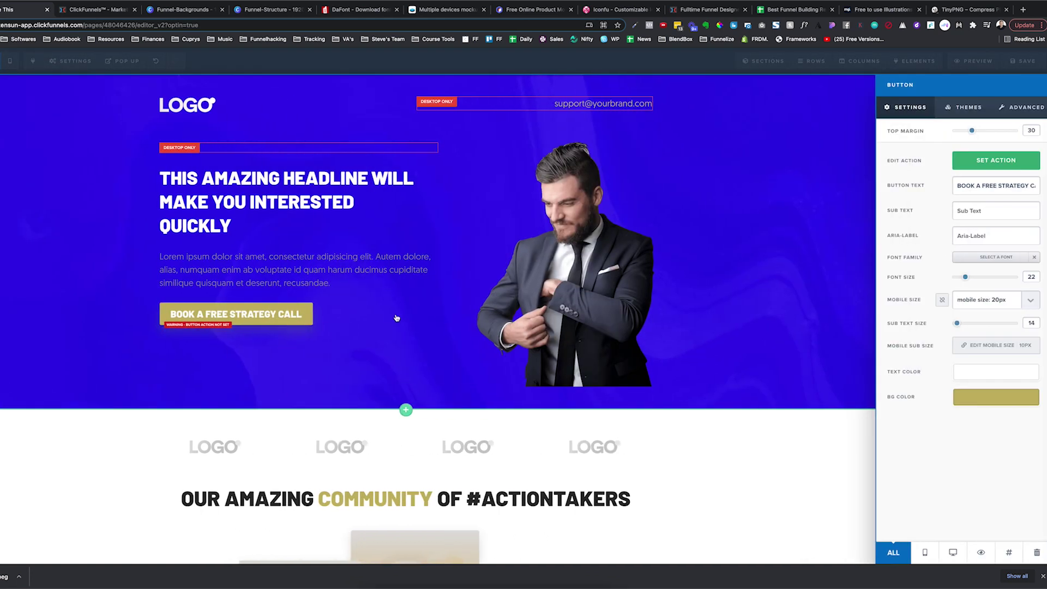
left_click(970, 397)
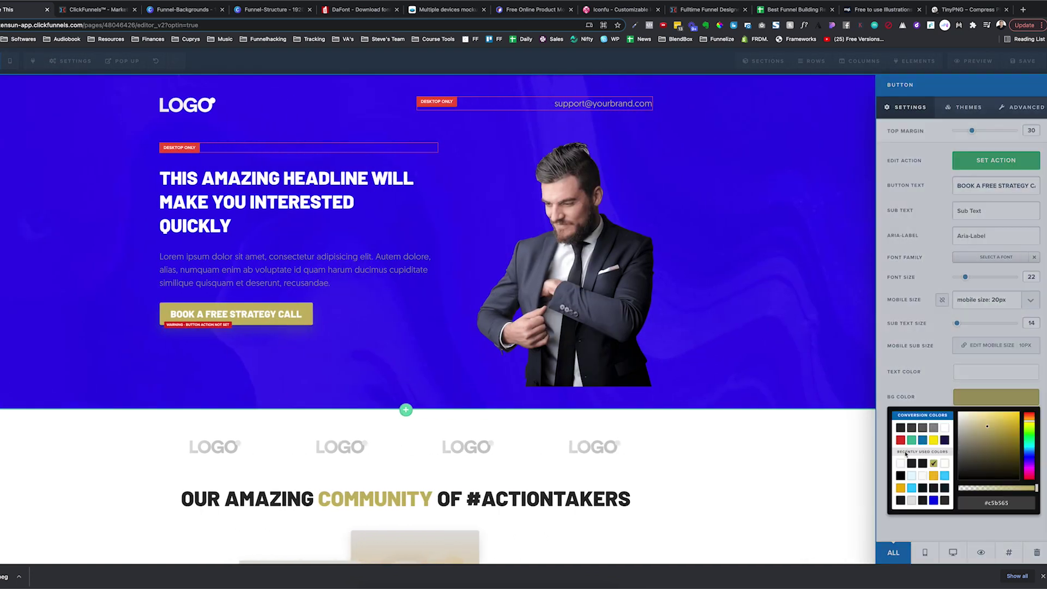
left_click(1028, 417)
left_click(1007, 418)
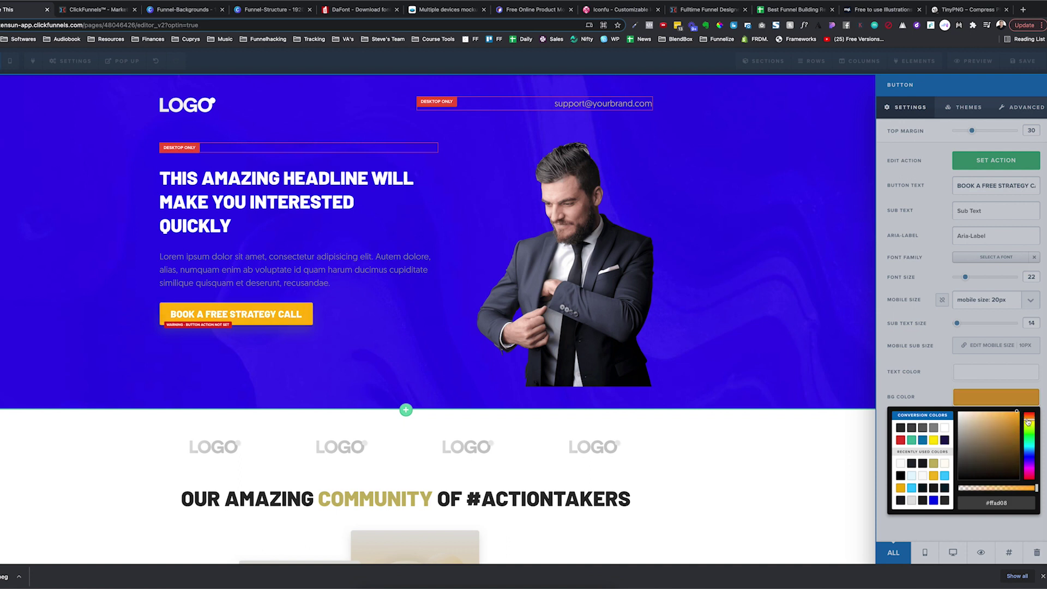
Step: Delete the empty desktop-only element above the hero headline and set the headline's top margin to 70
left_click(361, 282)
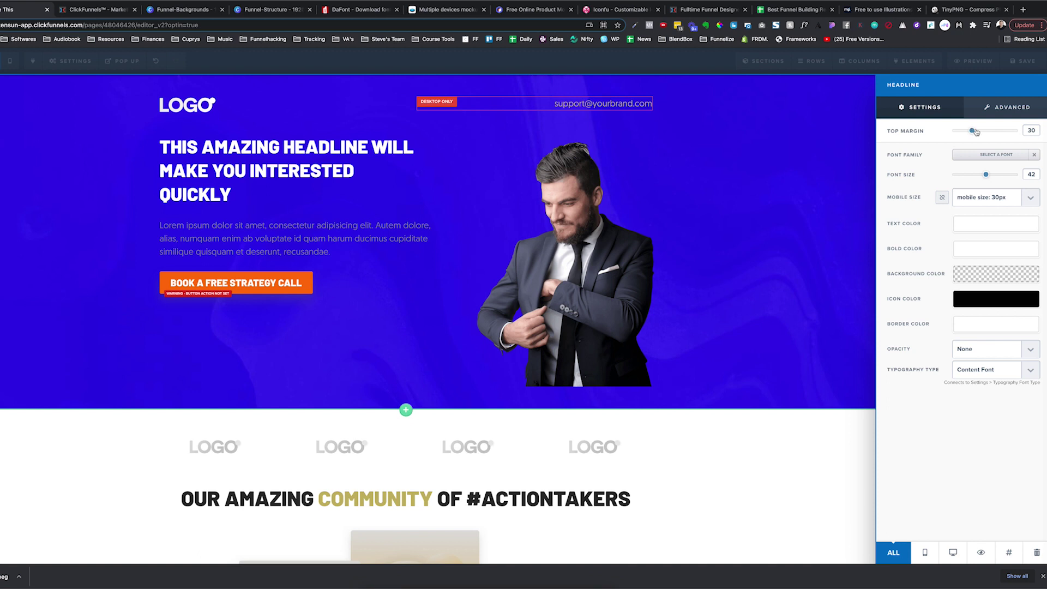
left_click_drag(991, 133, 998, 134)
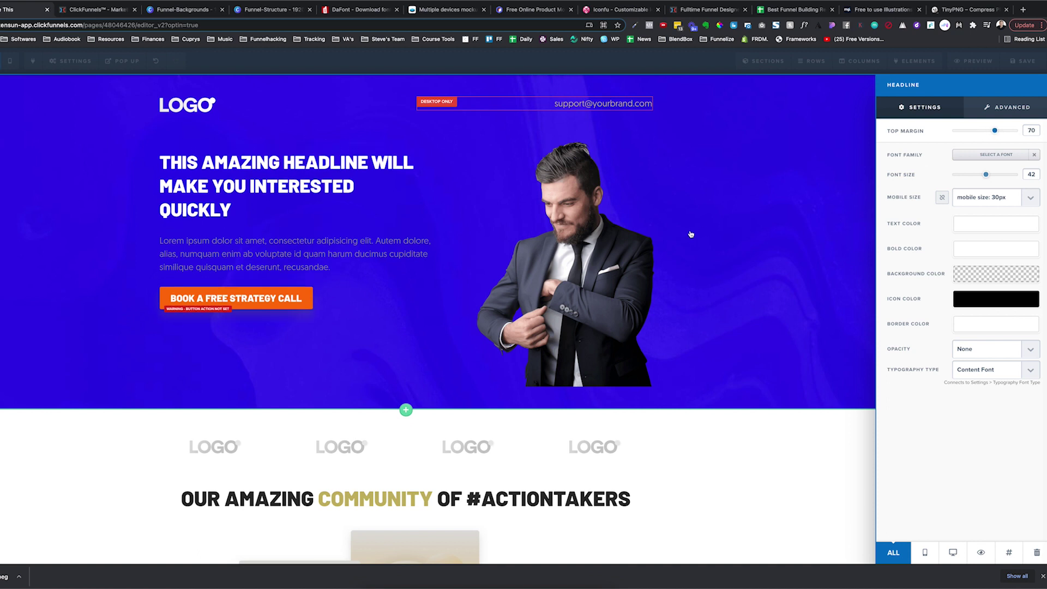
left_click(663, 146)
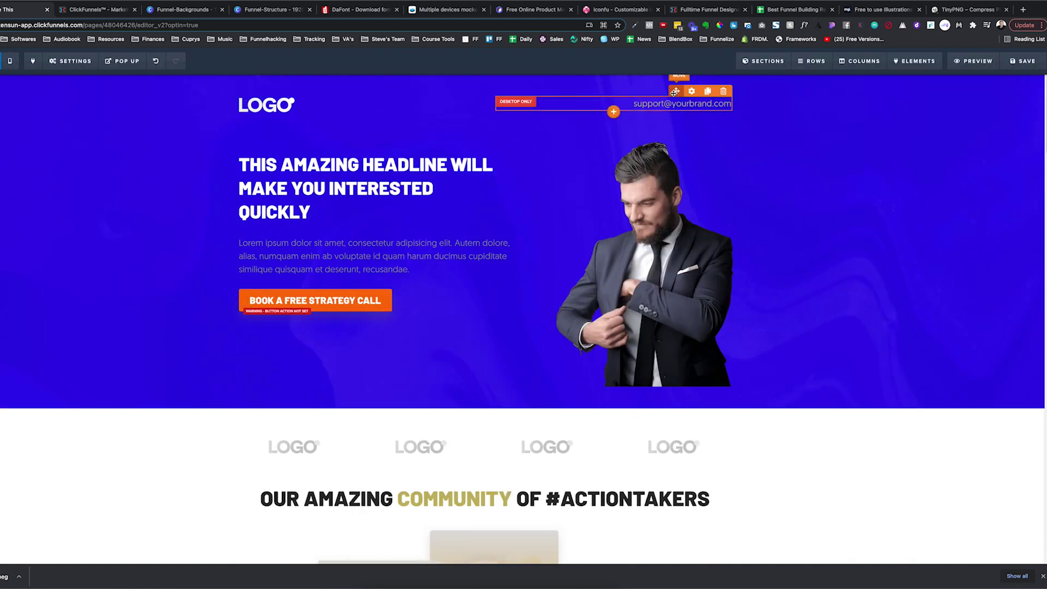
Step: Set the text colour of the support e-mail line and the hero paragraph to white
left_click(692, 91)
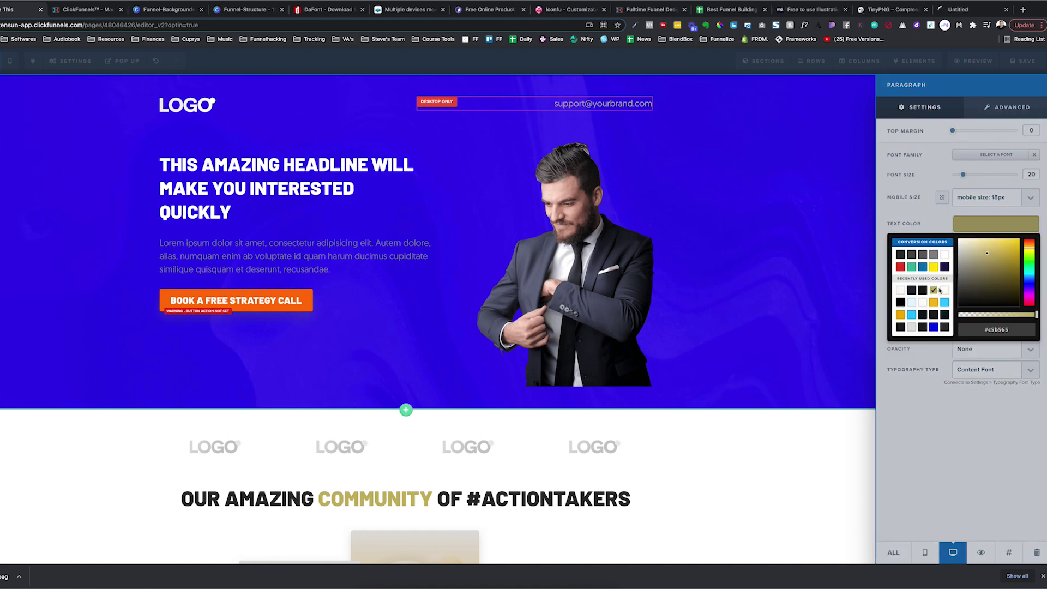
left_click(171, 140)
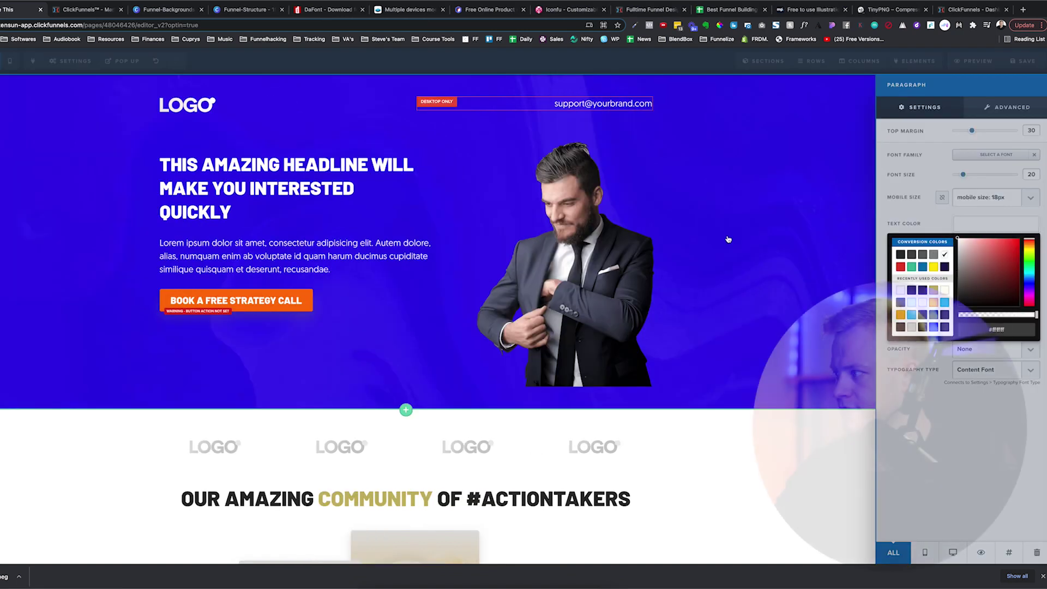
left_click(182, 263)
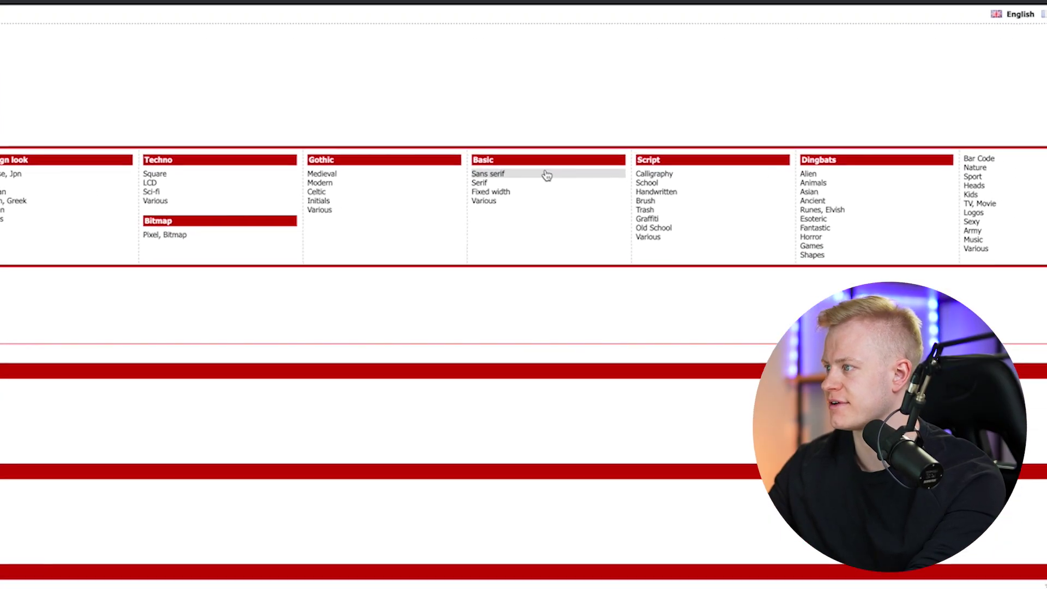
Step: Browse dafont's Basic sans serif fonts and look at the Mont font's page
left_click(534, 174)
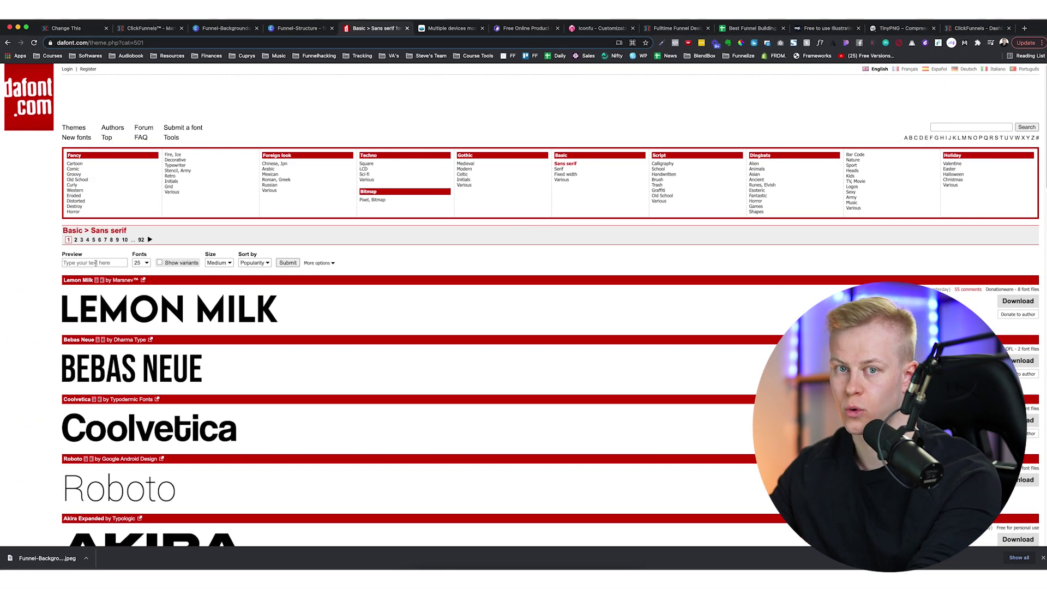
scroll(104, 307, "down", 12)
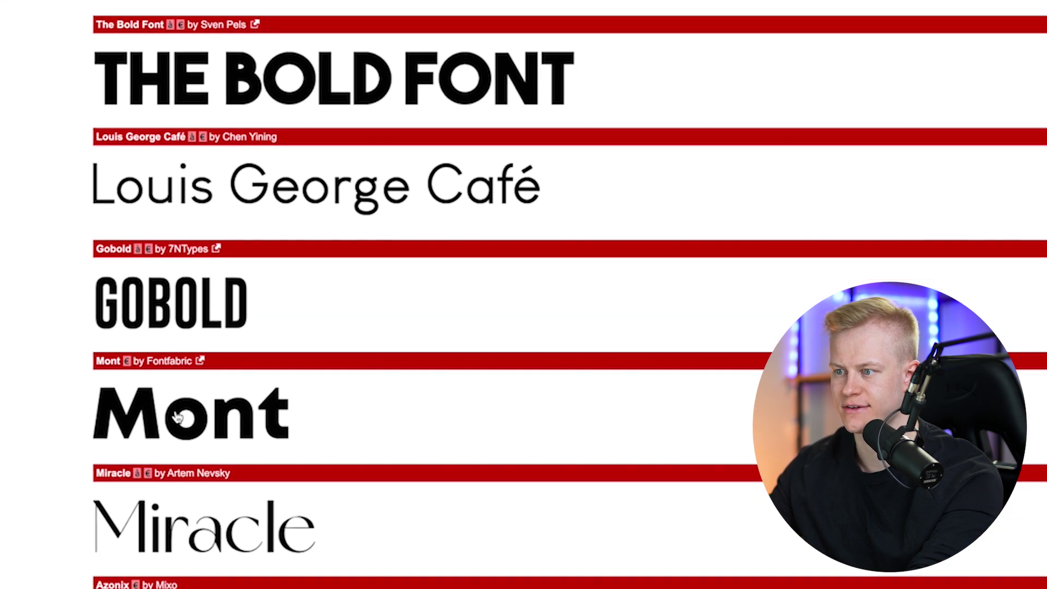
left_click(106, 367)
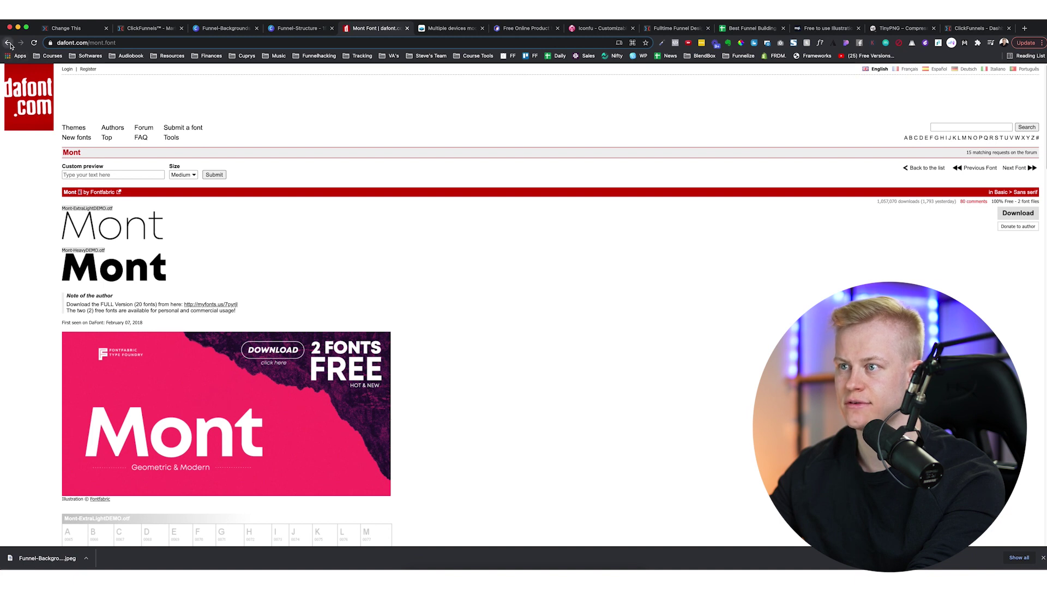
left_click(8, 44)
scroll(166, 196, "up", 15)
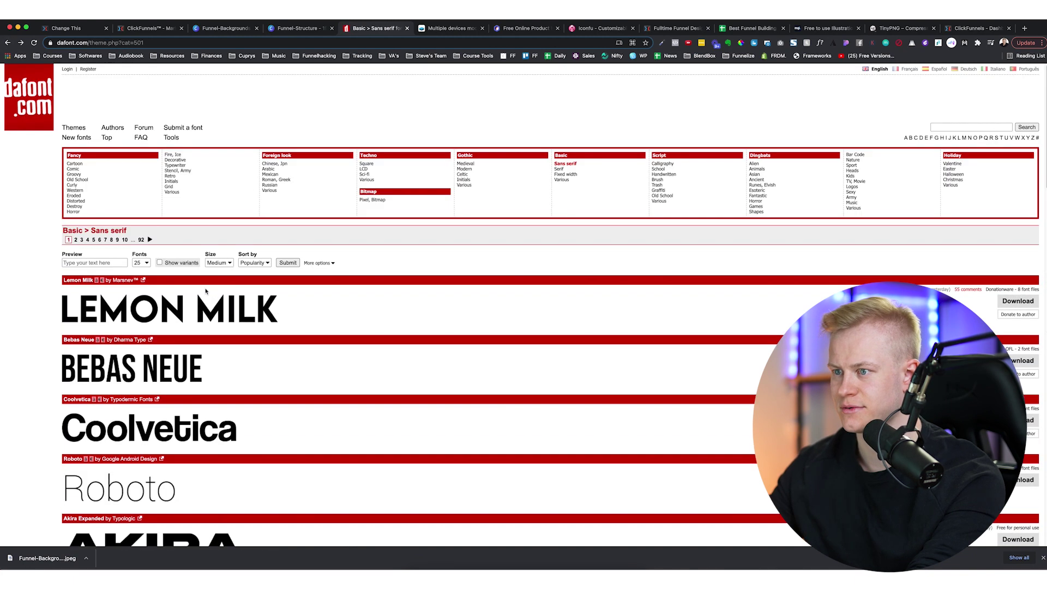
Step: Set the sans serif list to preview the text "Designer" and show 200 fonts per page
left_click(115, 261)
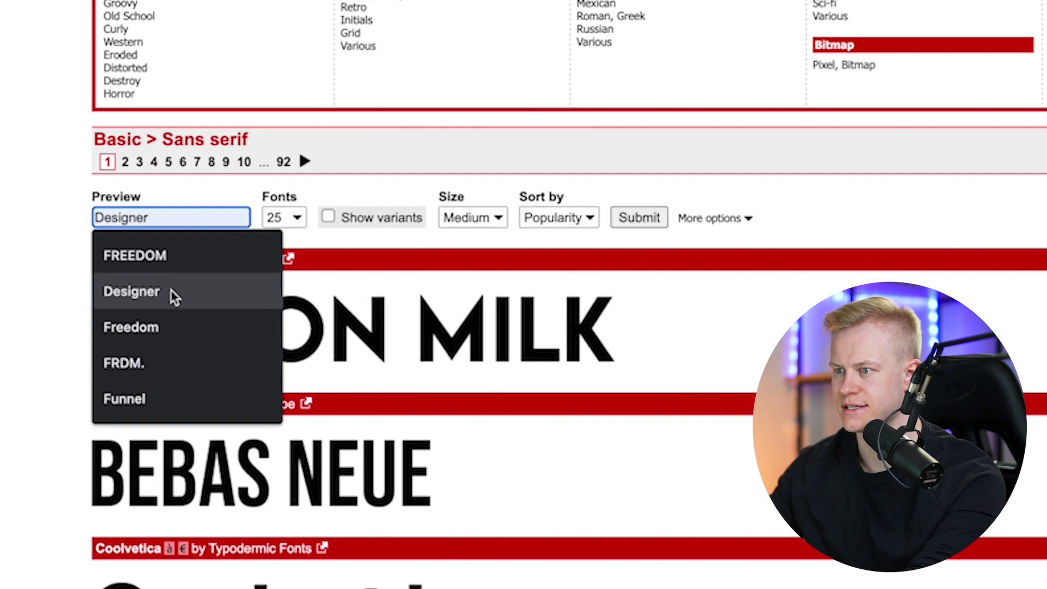
left_click(171, 290)
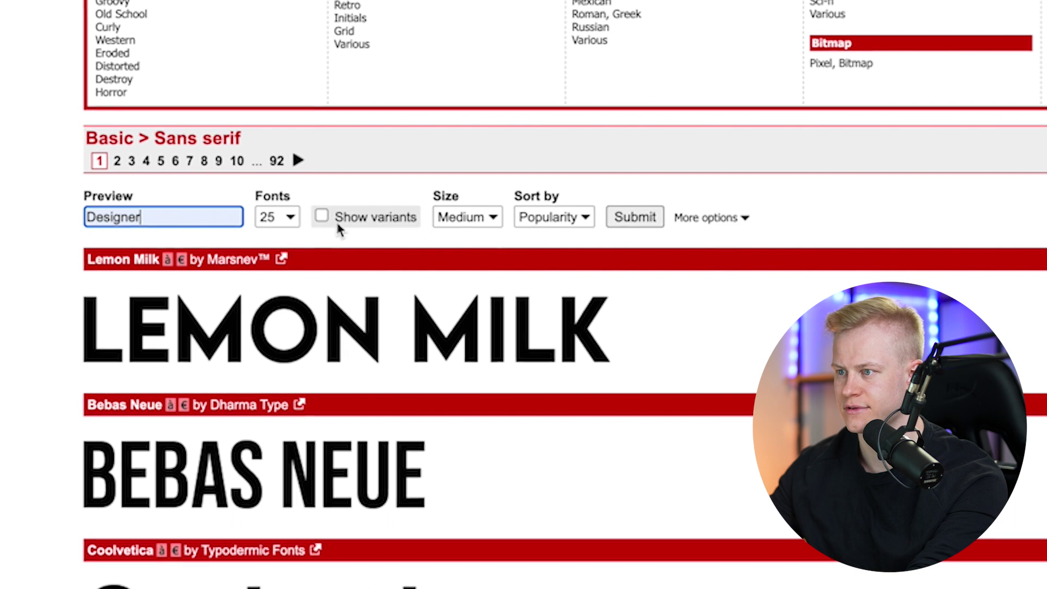
left_click(283, 218)
left_click(288, 286)
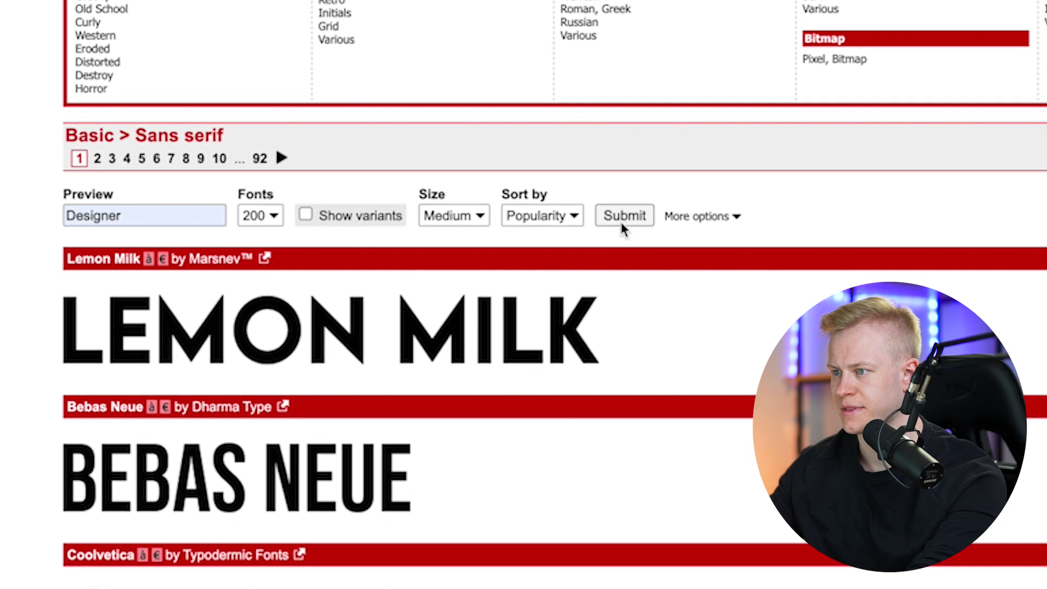
left_click(620, 219)
Step: Look through the "Designer" previews and download the Renogare font
scroll(180, 311, "down", 20)
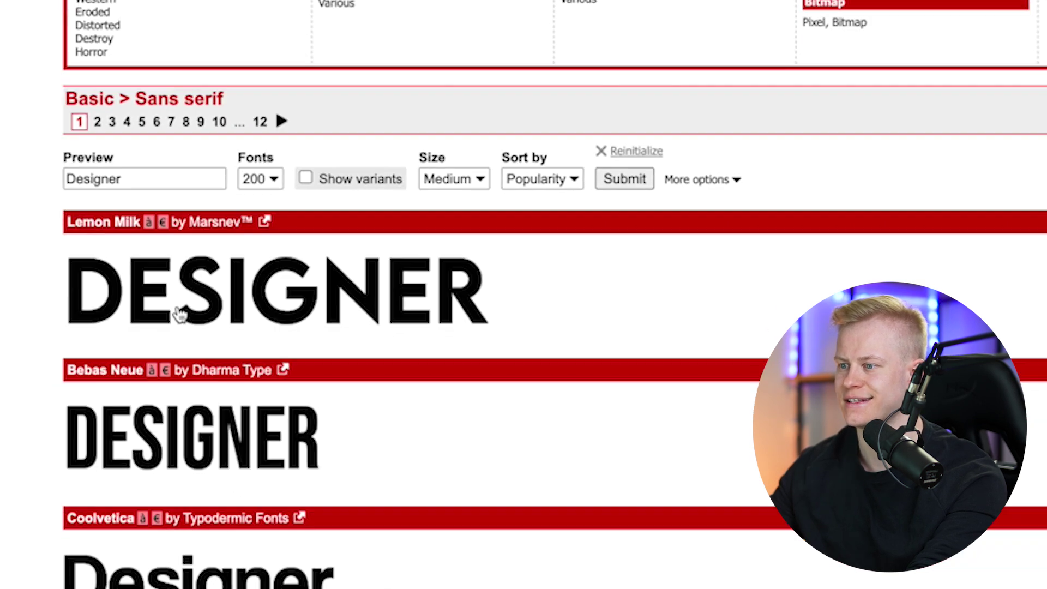
scroll(188, 314, "down", 20)
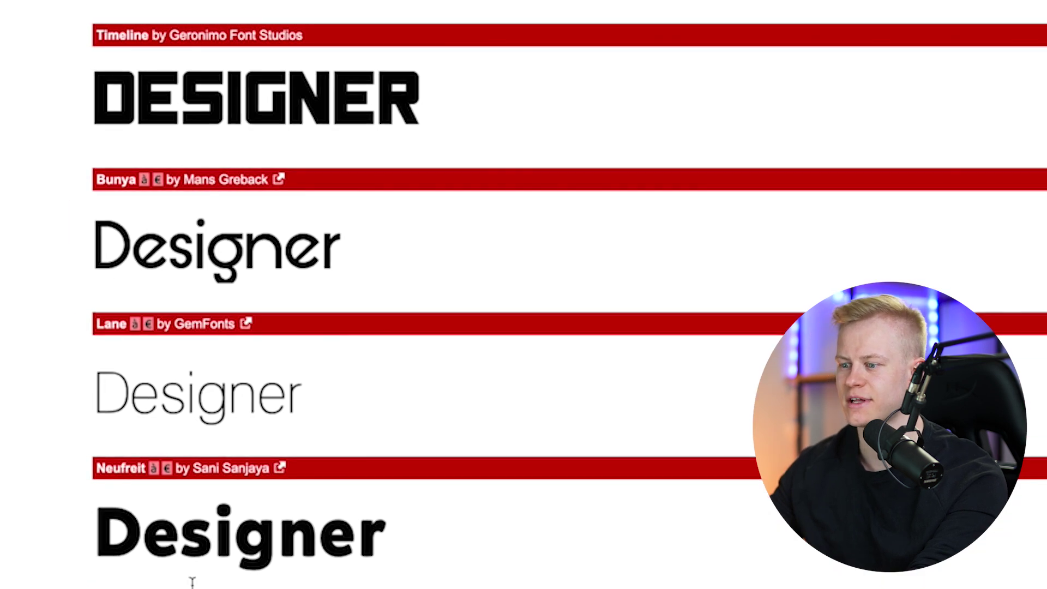
left_click(188, 538)
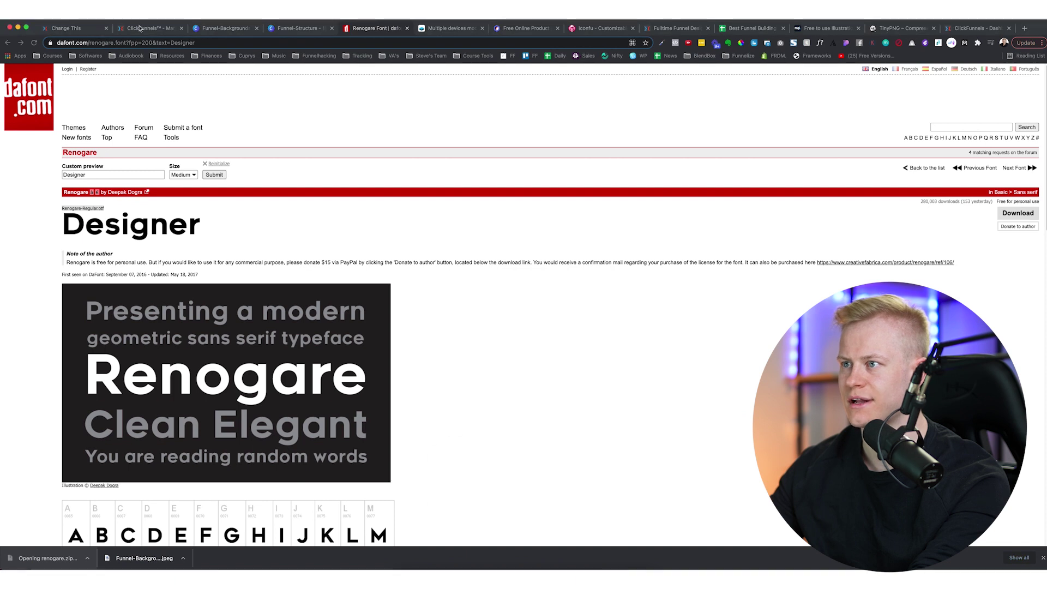
Step: Switch to the ClickFunnels account settings, look through the digital assets and open the form for a new asset
left_click(144, 30)
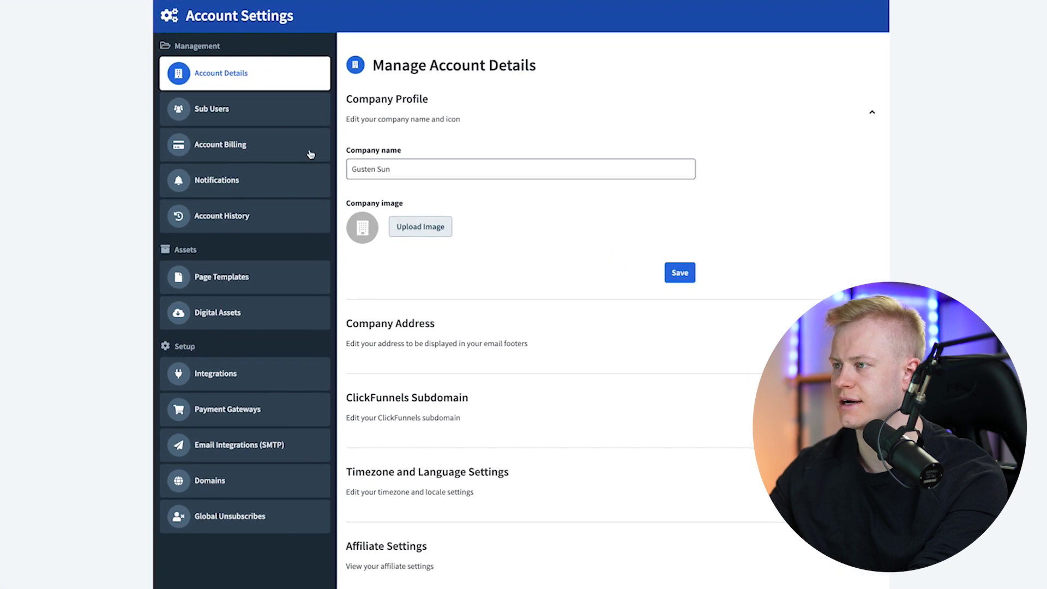
left_click(242, 317)
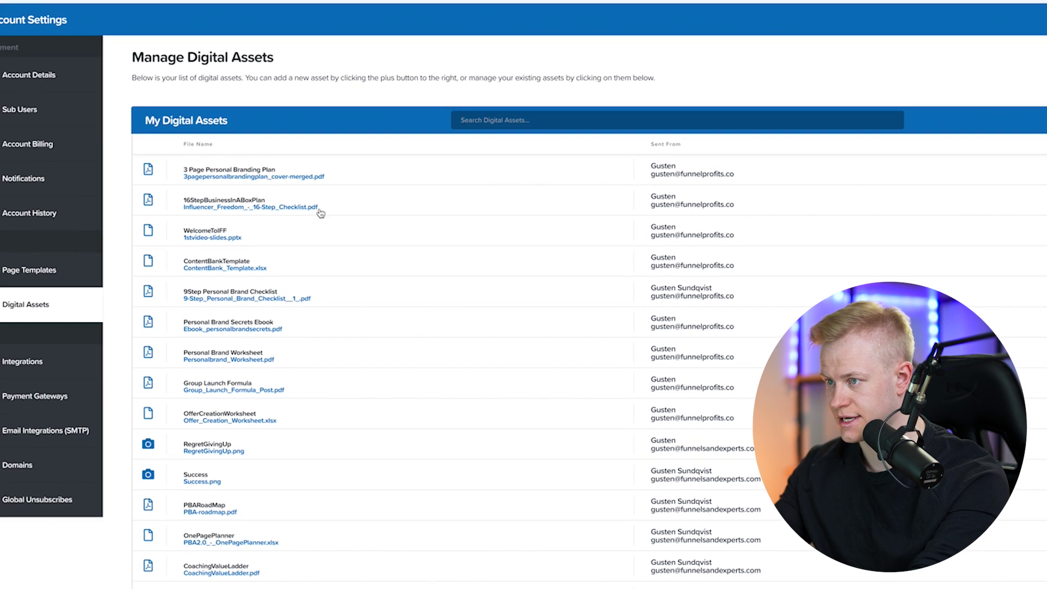
scroll(322, 229, "down", 15)
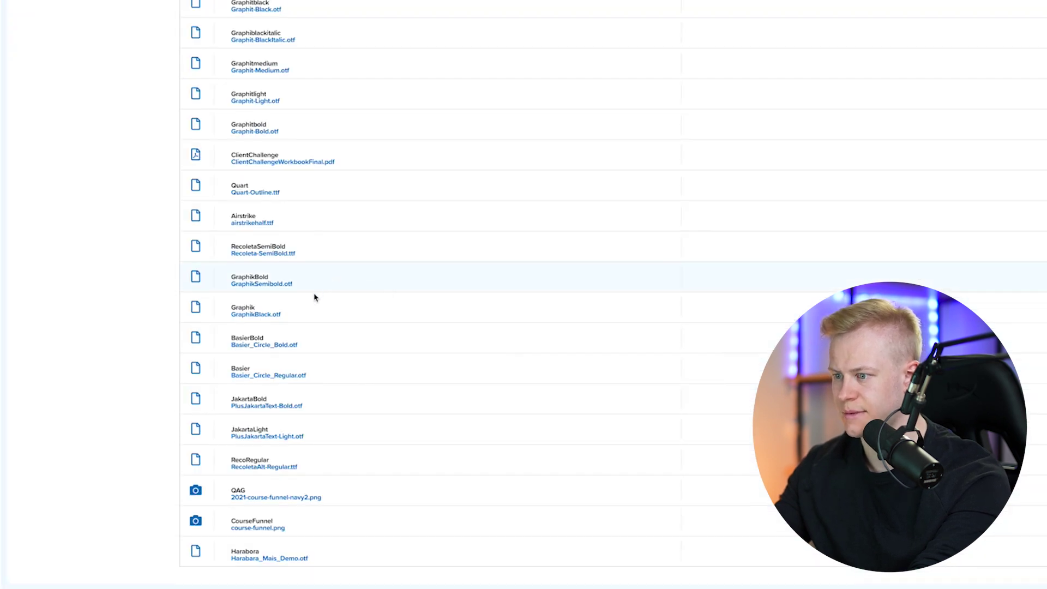
scroll(314, 297, "up", 3)
scroll(314, 296, "up", 15)
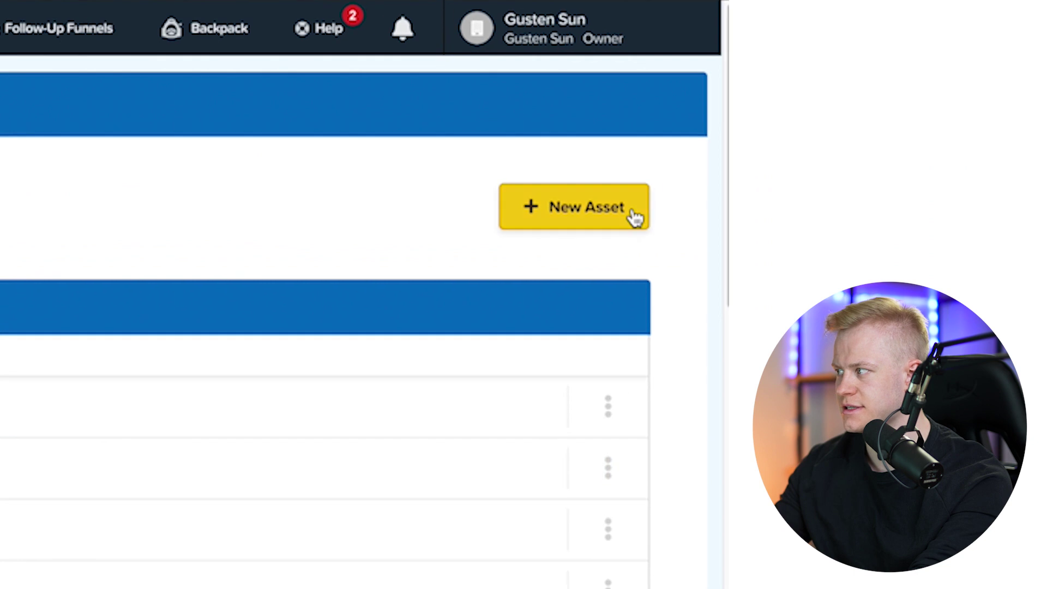
left_click(635, 217)
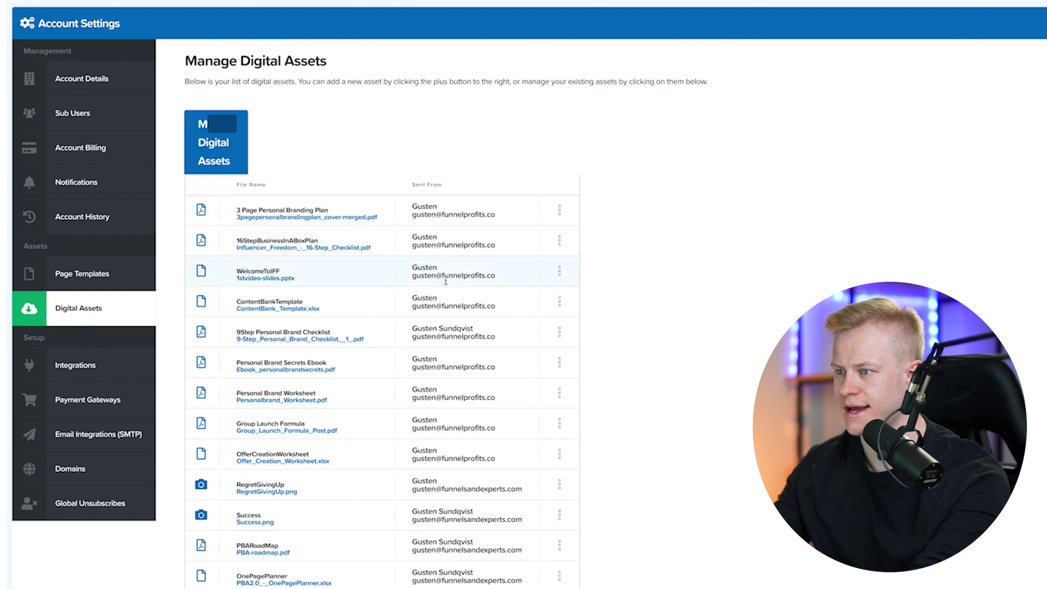
Step: Open the RecoletaSemiBold font among the digital assets and copy its file path
scroll(433, 289, "down", 10)
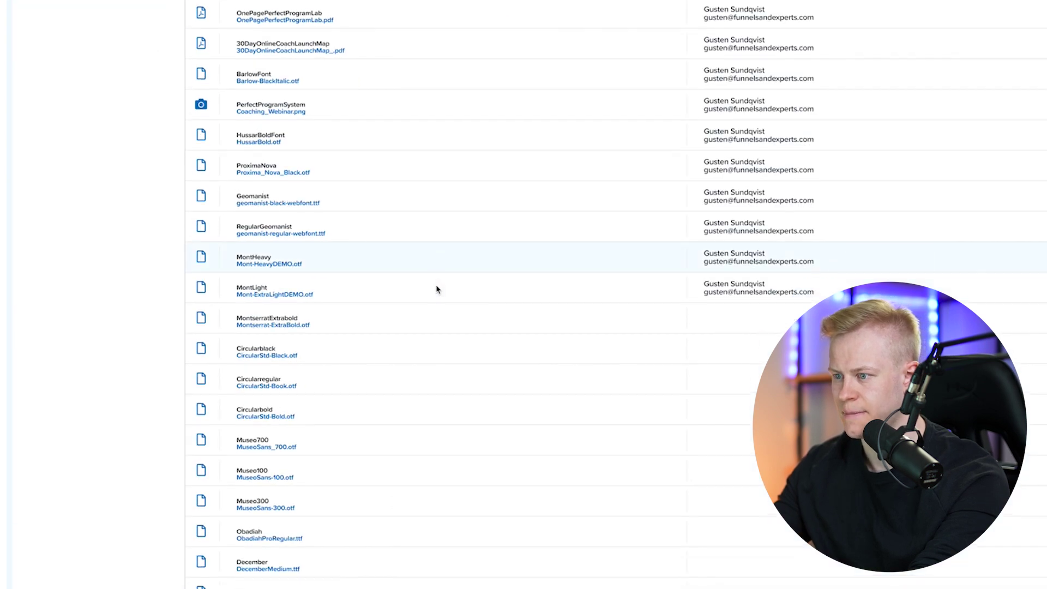
scroll(437, 289, "down", 5)
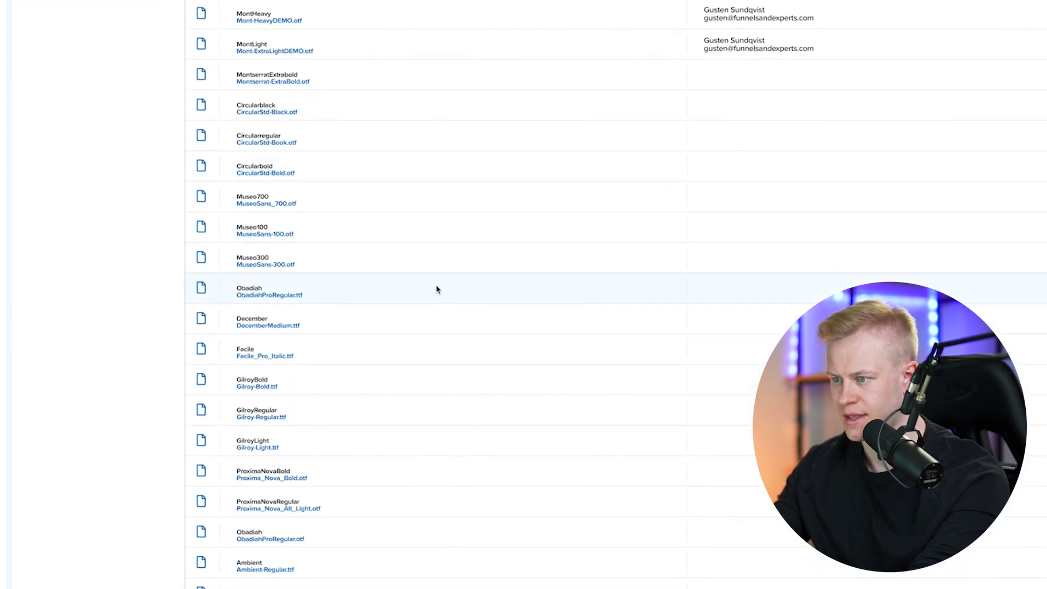
scroll(436, 289, "down", 3)
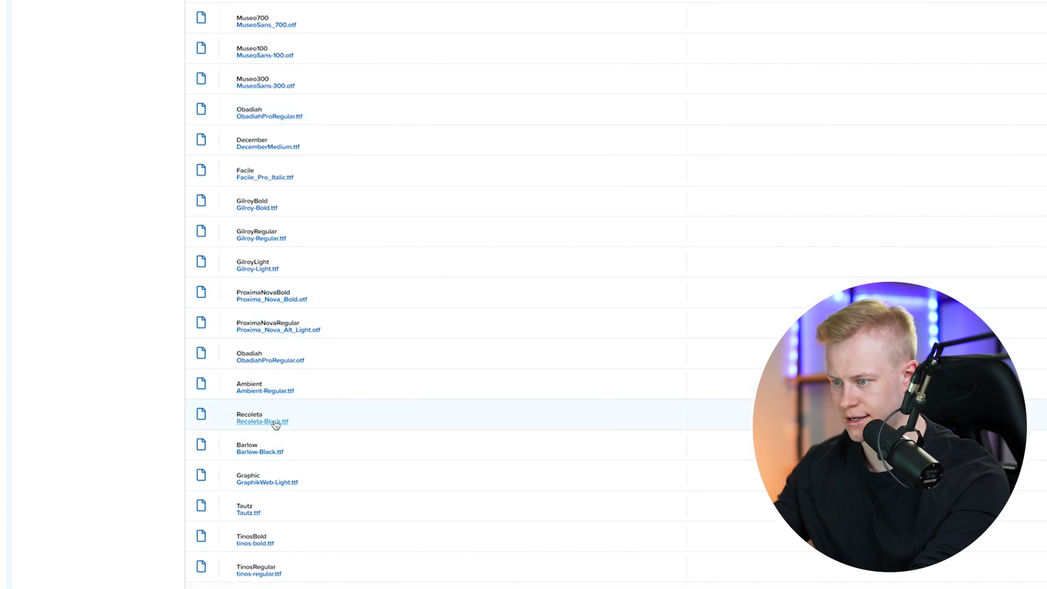
scroll(275, 424, "down", 2)
scroll(276, 421, "down", 3)
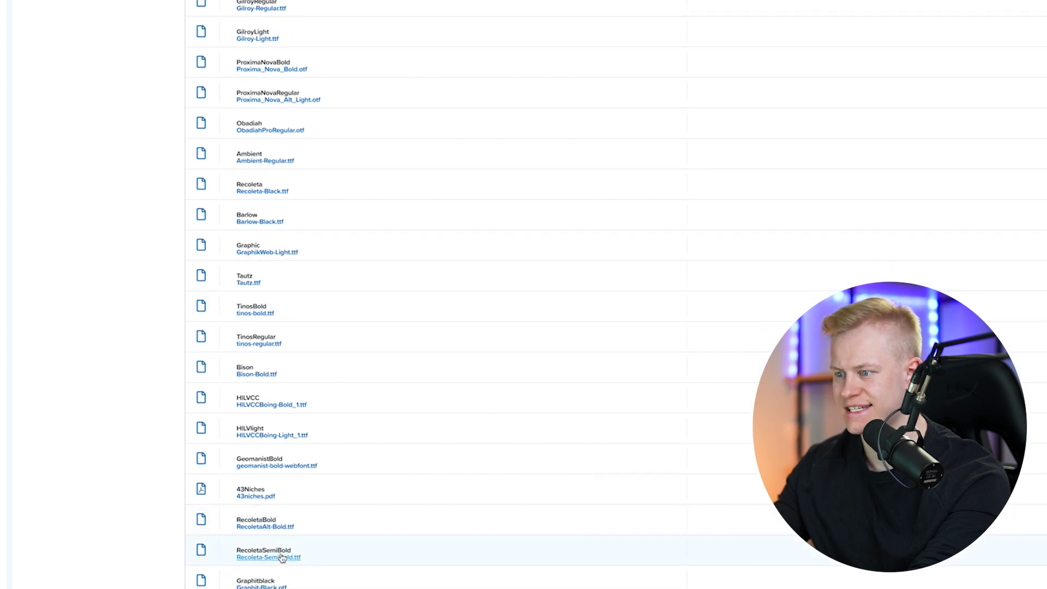
left_click(279, 561)
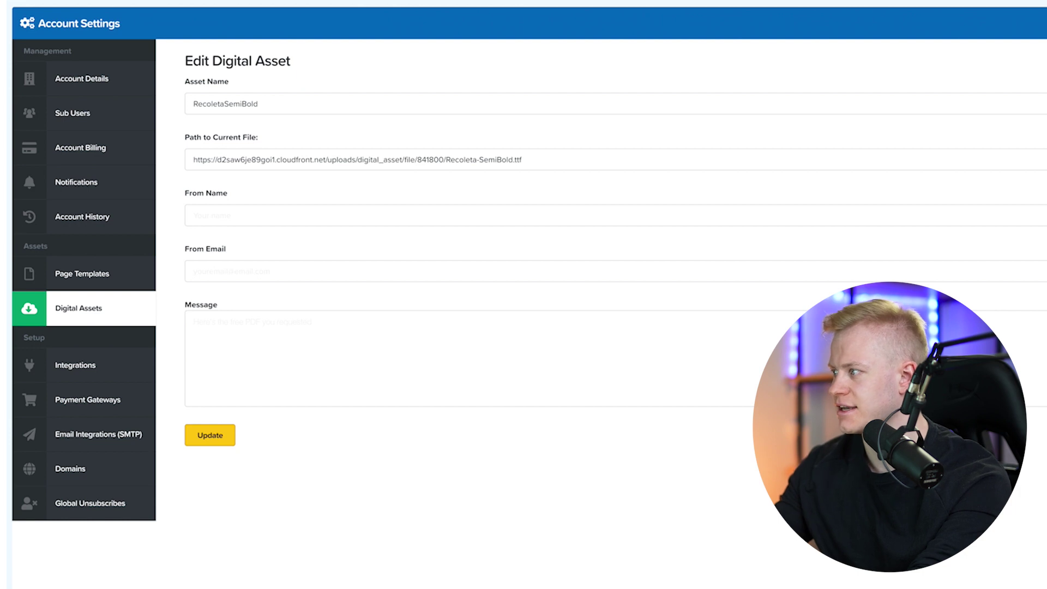
triple_click(587, 160)
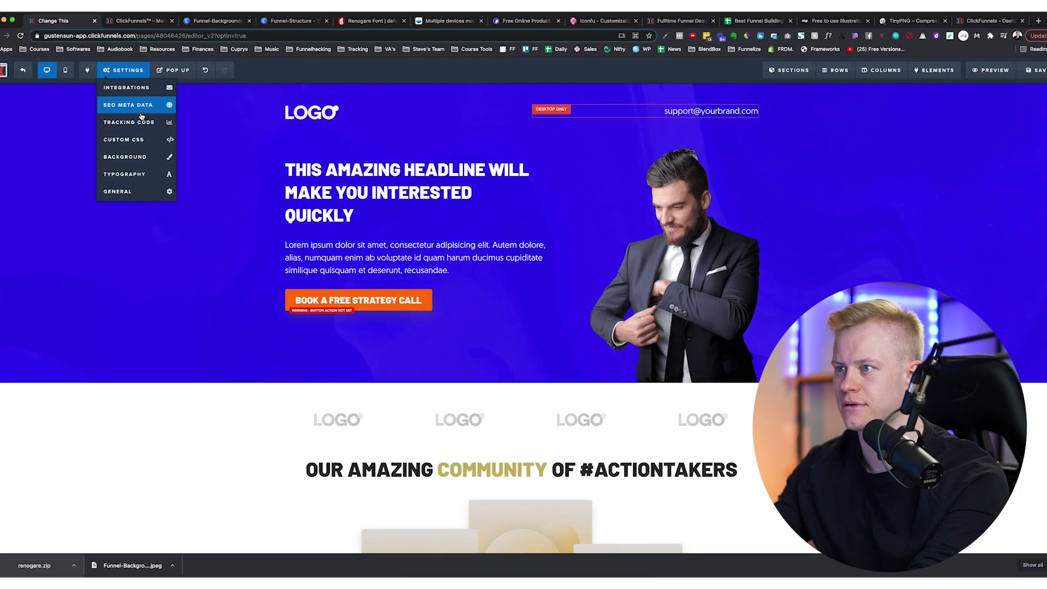
Step: In the page's custom CSS, replace the source URL of the 'black' font-face with the copied Recoleta-SemiBold.ttf path
left_click(124, 140)
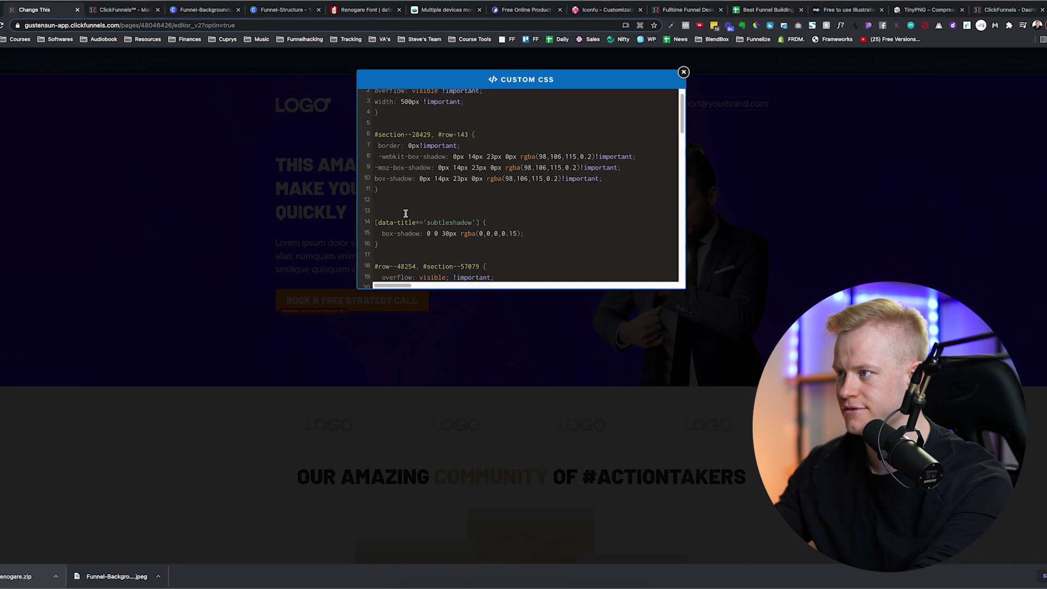
scroll(406, 213, "down", 4)
scroll(406, 213, "up", 4)
scroll(406, 214, "down", 6)
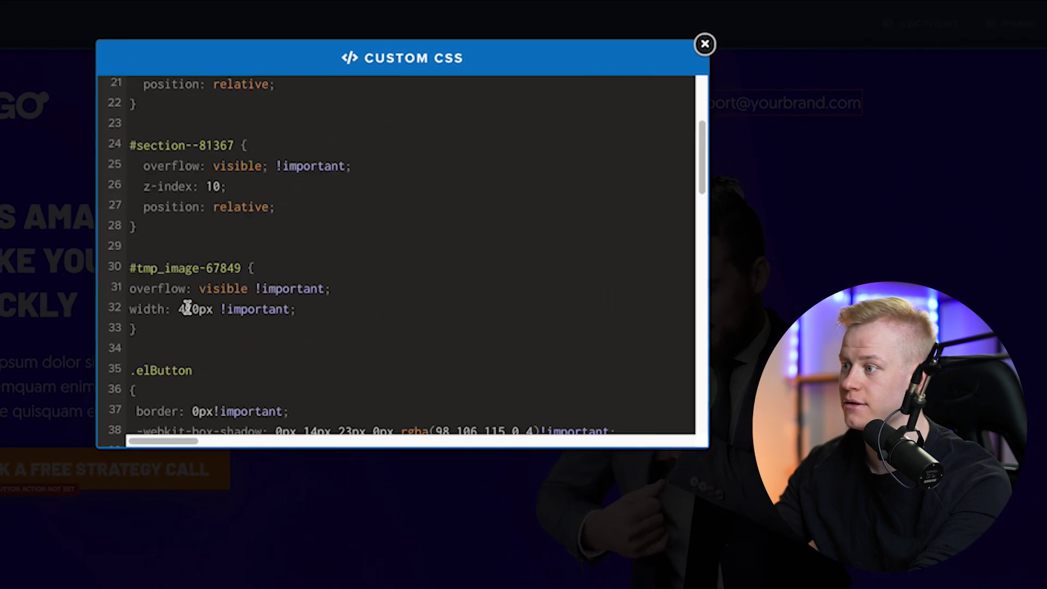
scroll(187, 308, "down", 6)
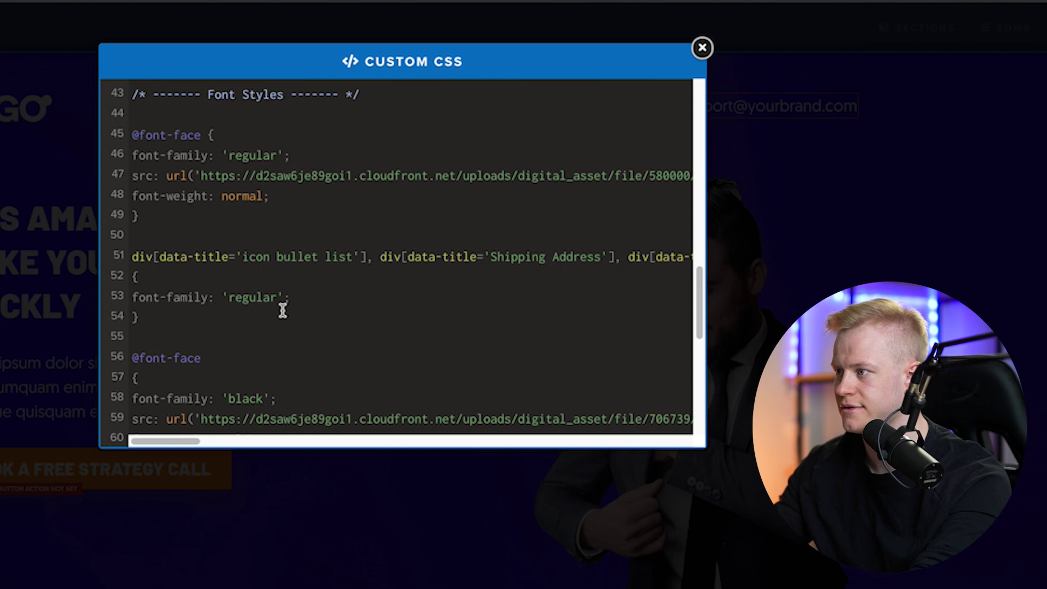
scroll(283, 310, "down", 1)
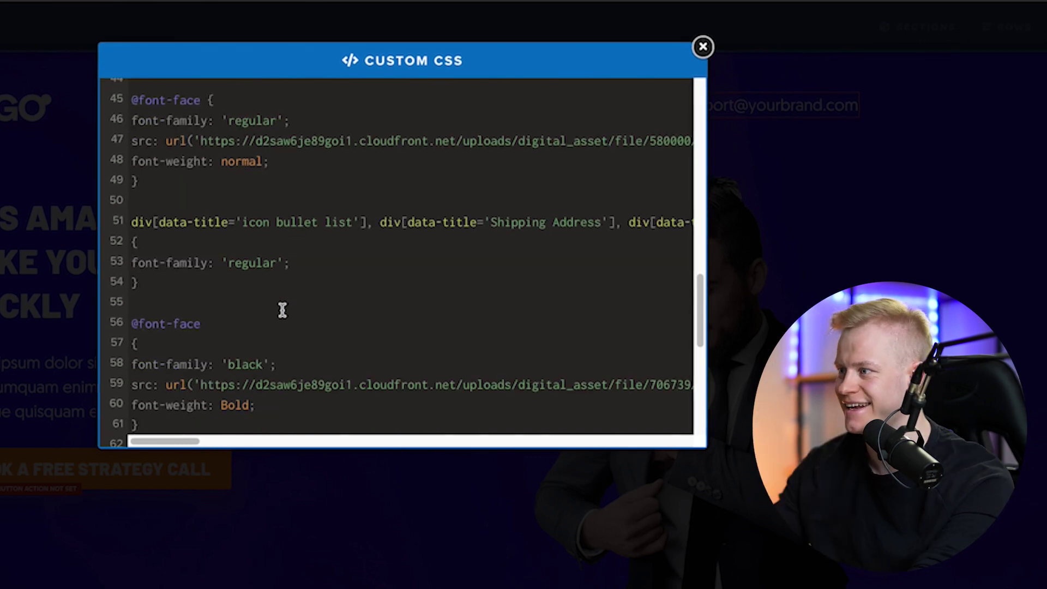
scroll(280, 309, "down", 2)
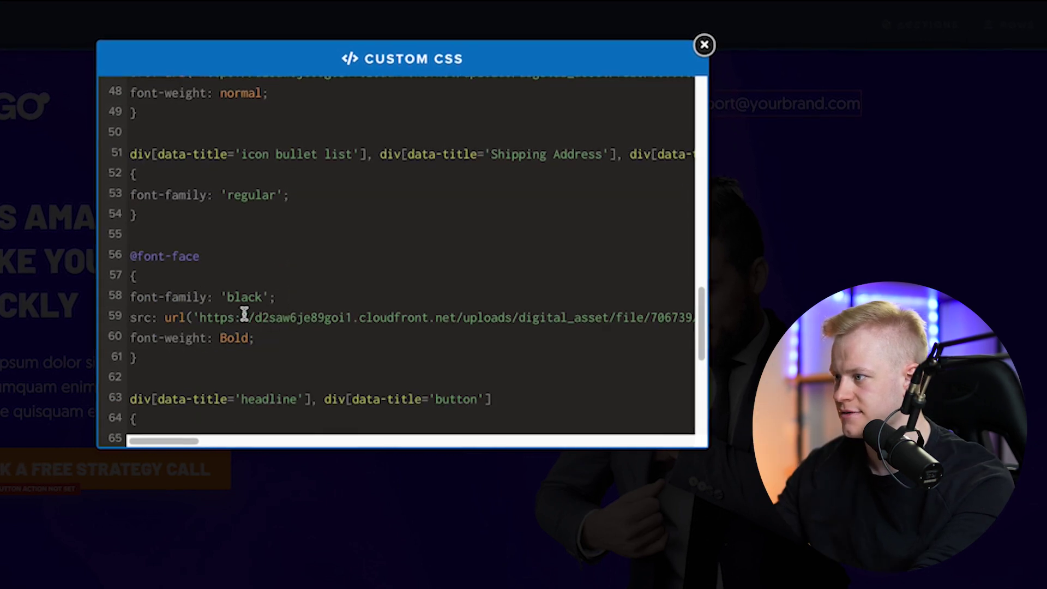
left_click_drag(202, 315, 663, 319)
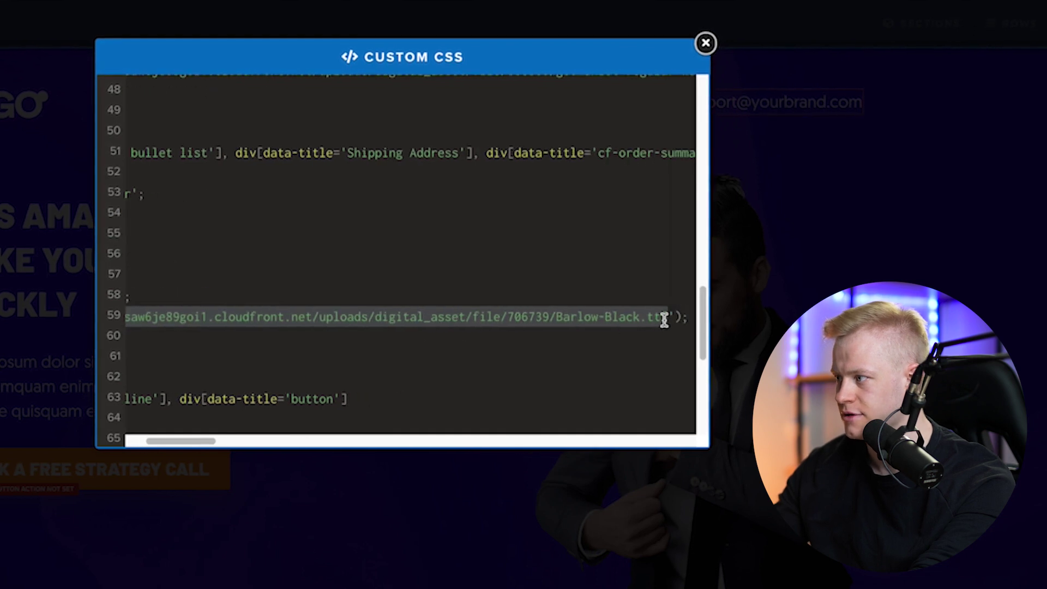
key("ctrl+v")
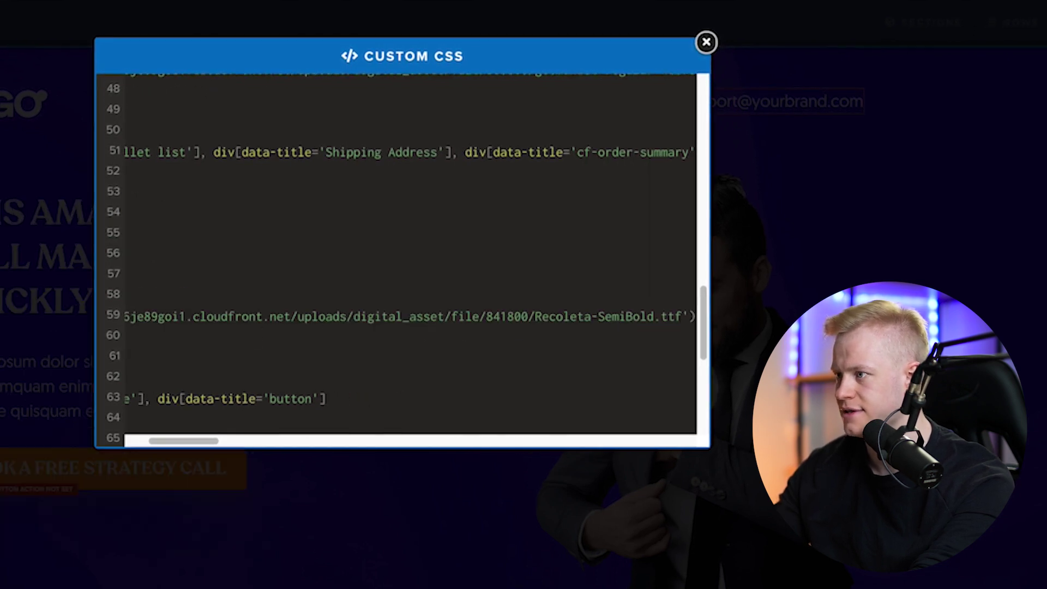
key("Escape")
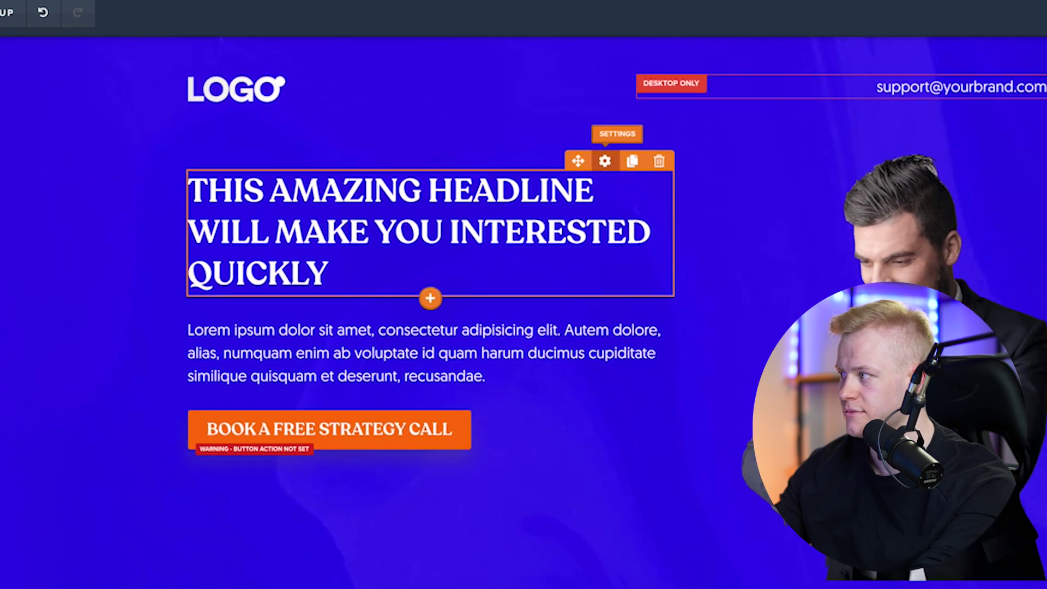
Step: Set the hero headline's text transform to Capitalize and reword it as "Done For You Beautiful Funnel Designs For Personal Brands"
left_click(643, 183)
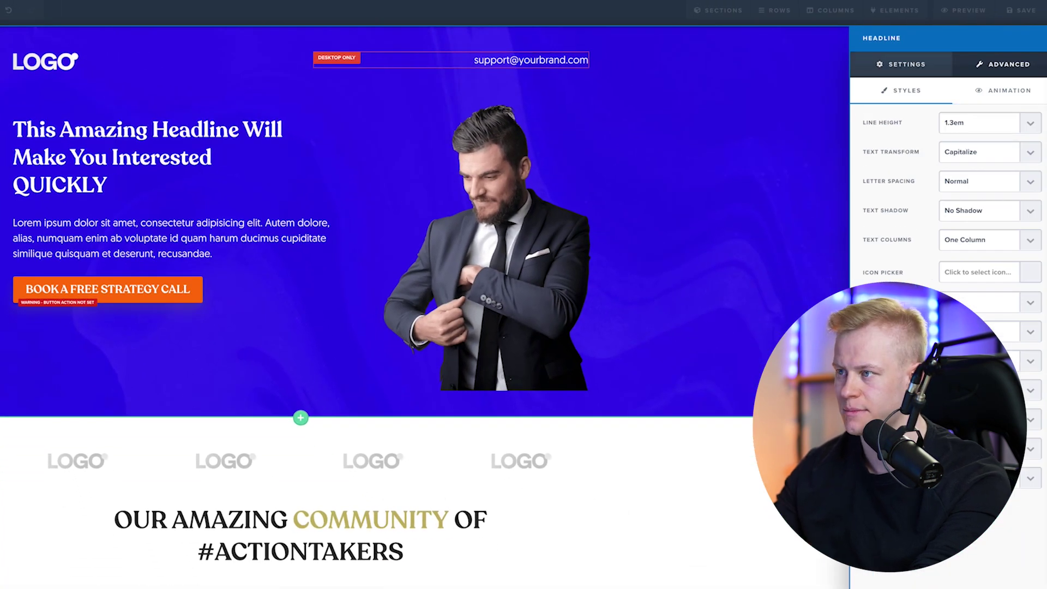
left_click(215, 174)
left_click(211, 163)
triple_click(212, 163)
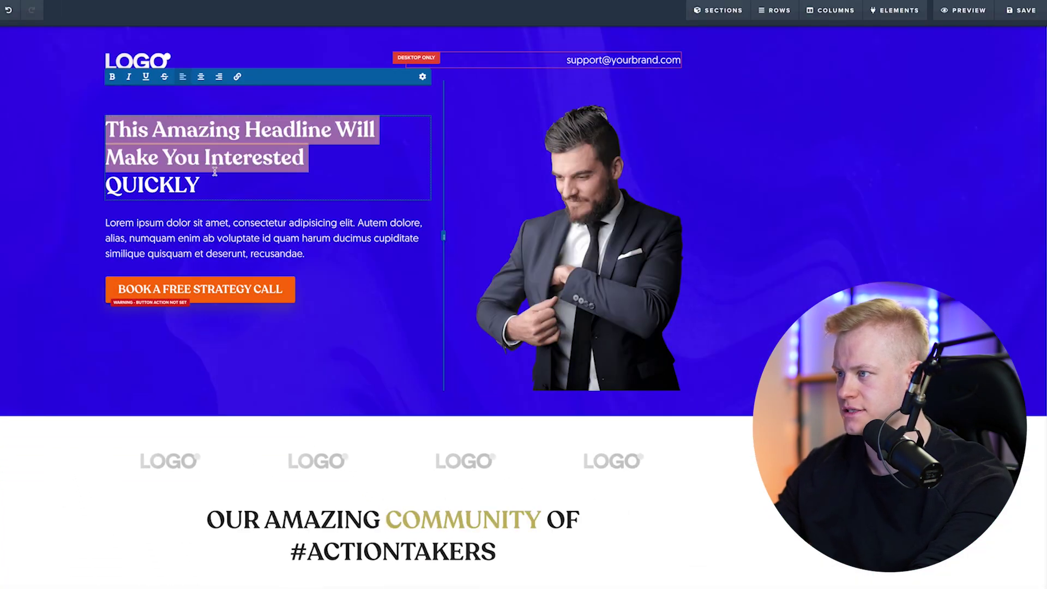
left_click(212, 164)
key("ctrl+a")
type("Done")
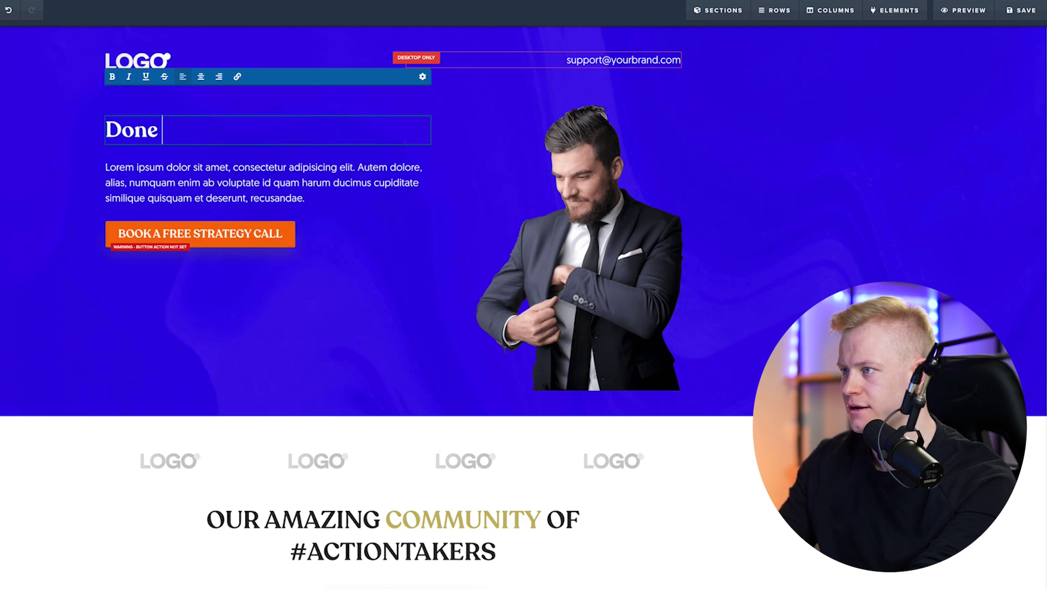
type(" For You Beauti")
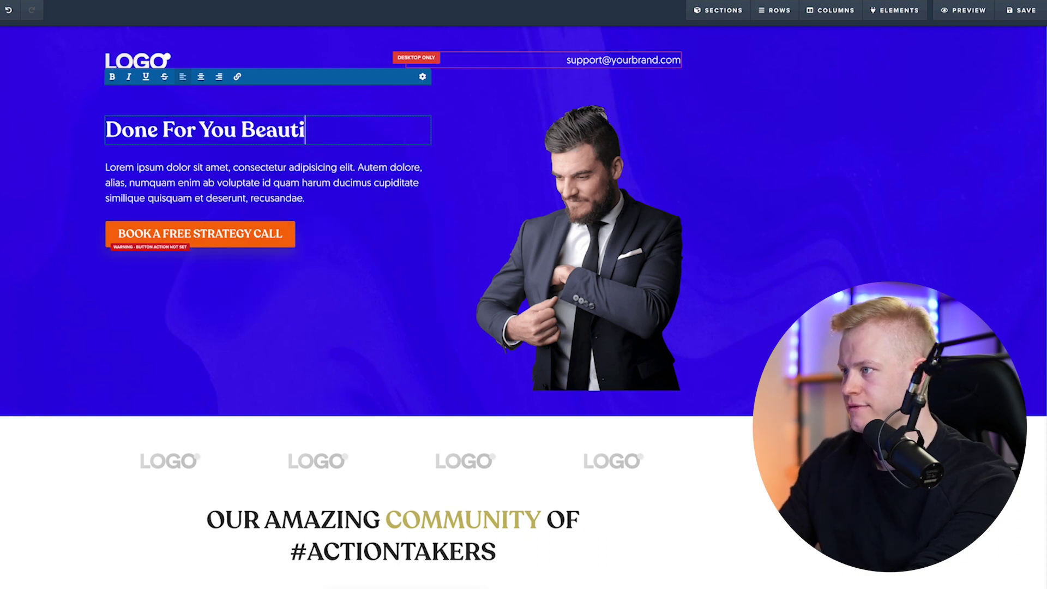
type("ful Funnel Designs")
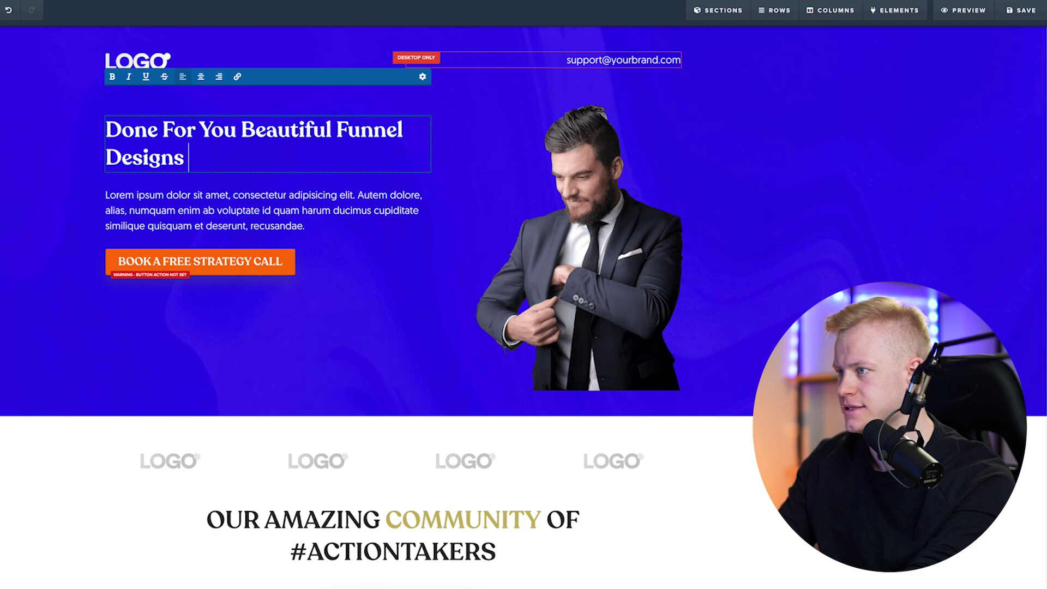
type(" For Personal Brands")
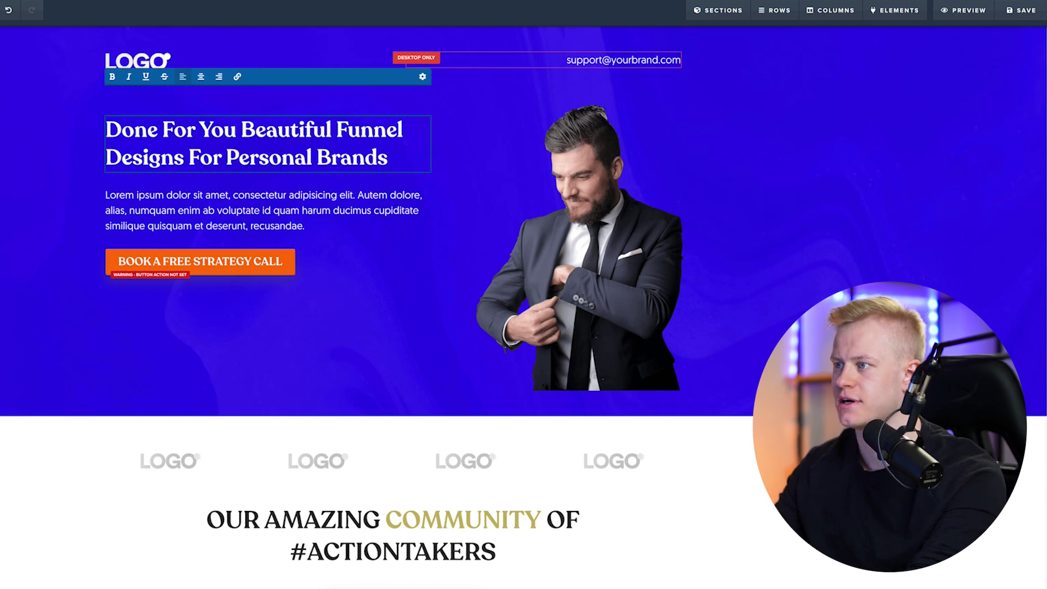
Step: Increase the hero headline's font size
left_click(378, 135)
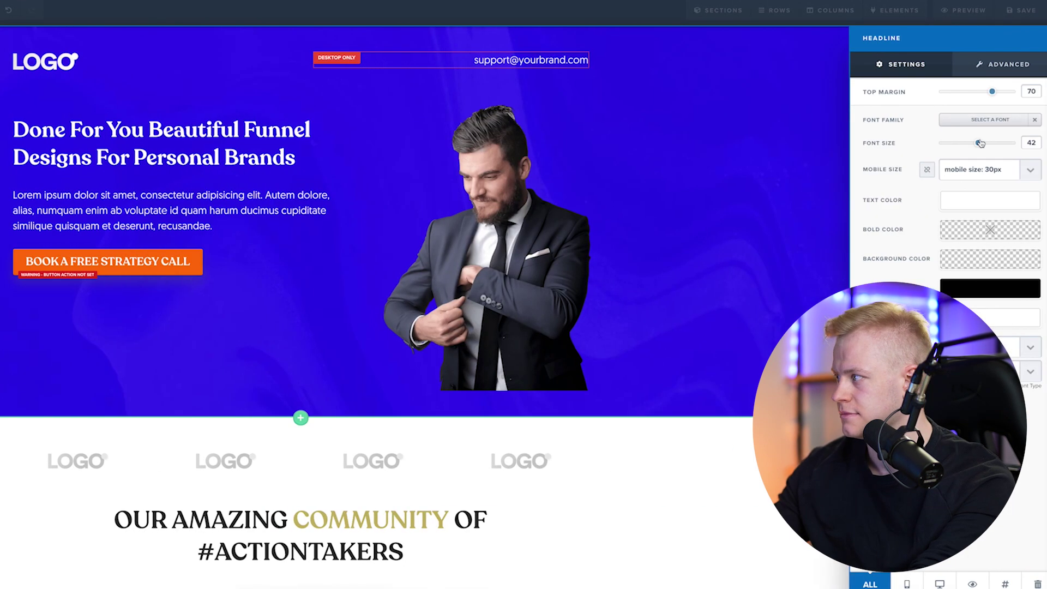
left_click_drag(981, 143, 993, 144)
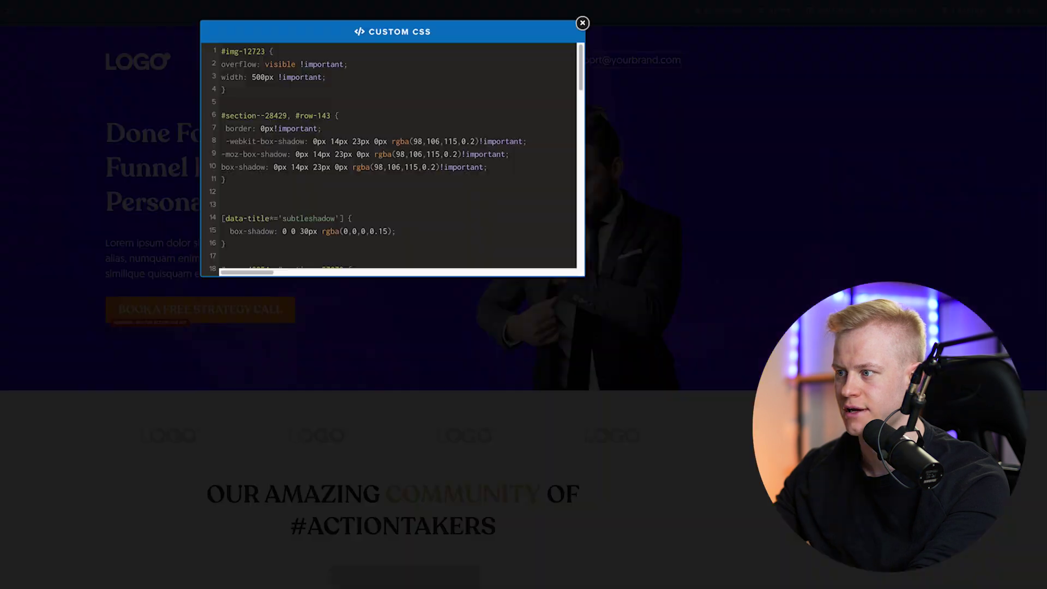
Step: In the custom CSS, cut the div[data-title='button'] selector from the 'black' font rule, leaving only the headline selector
scroll(291, 170, "down", 9)
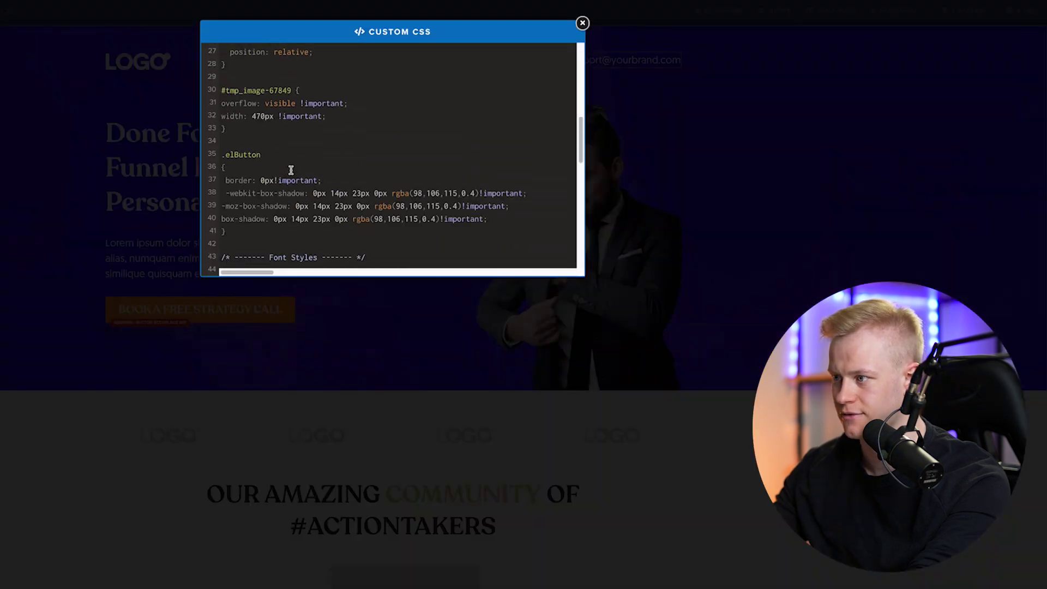
scroll(290, 170, "down", 5)
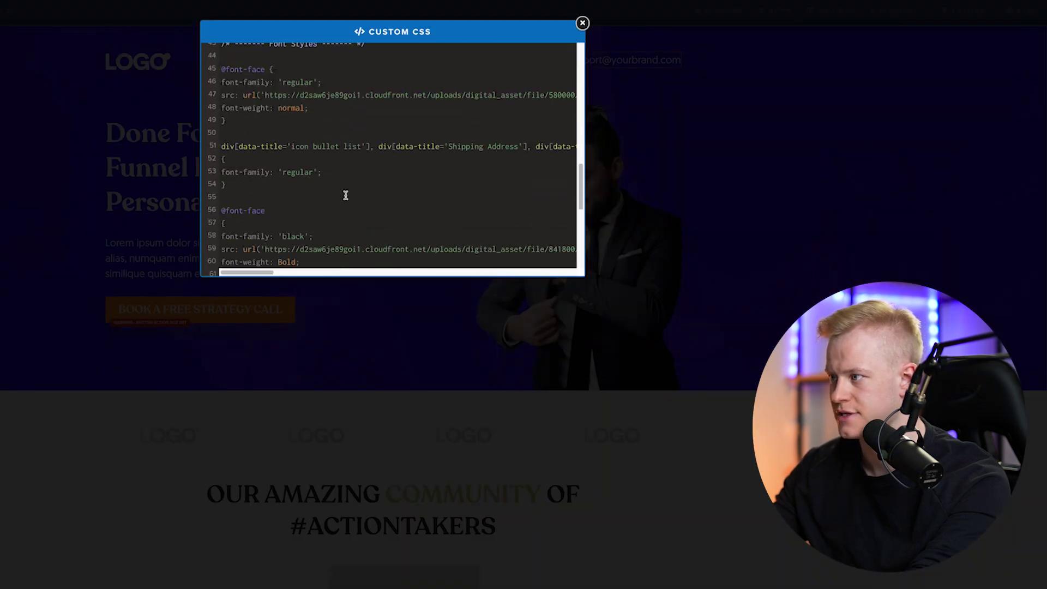
scroll(345, 195, "down", 3)
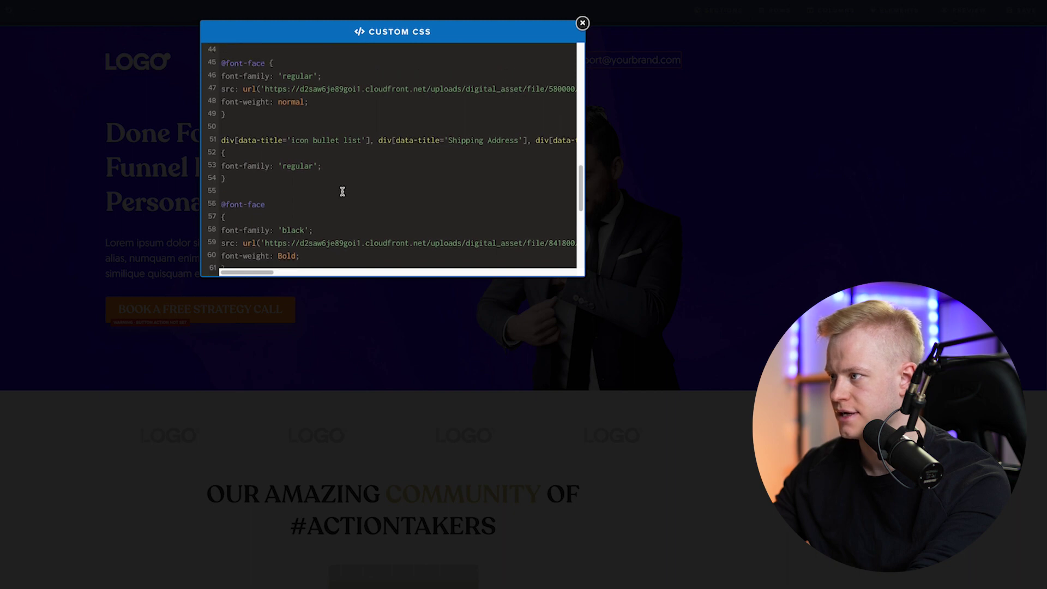
scroll(344, 188, "down", 1)
left_click_drag(460, 161, 220, 163)
key("BackSpace")
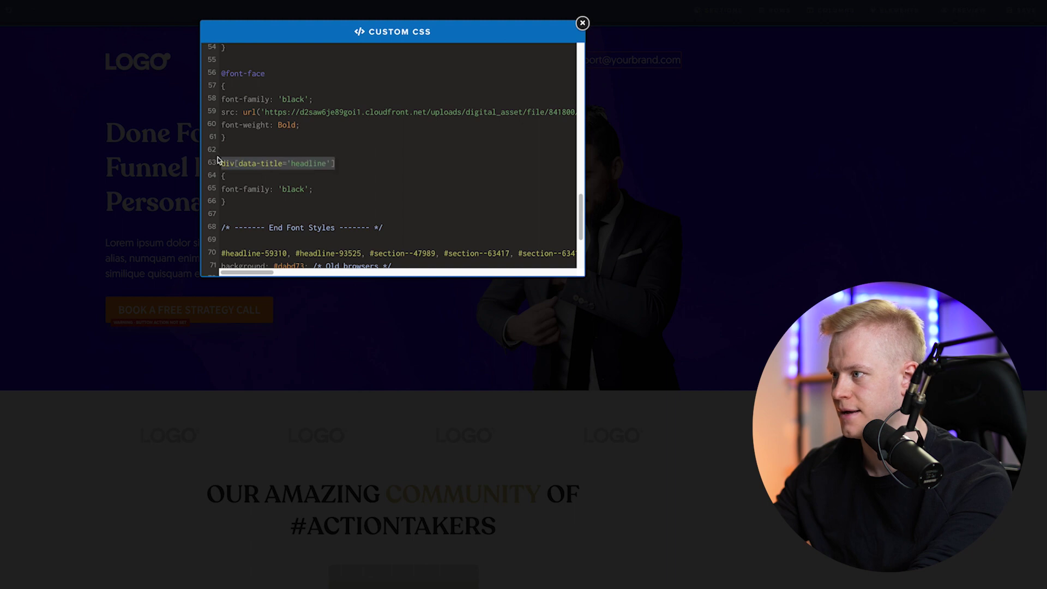
Step: Paste the div[data-title='button'] selector after 'icon bullet list' in the 'regular' font rule, fix its separating commas and close the CSS editor
scroll(264, 151, "up", 3)
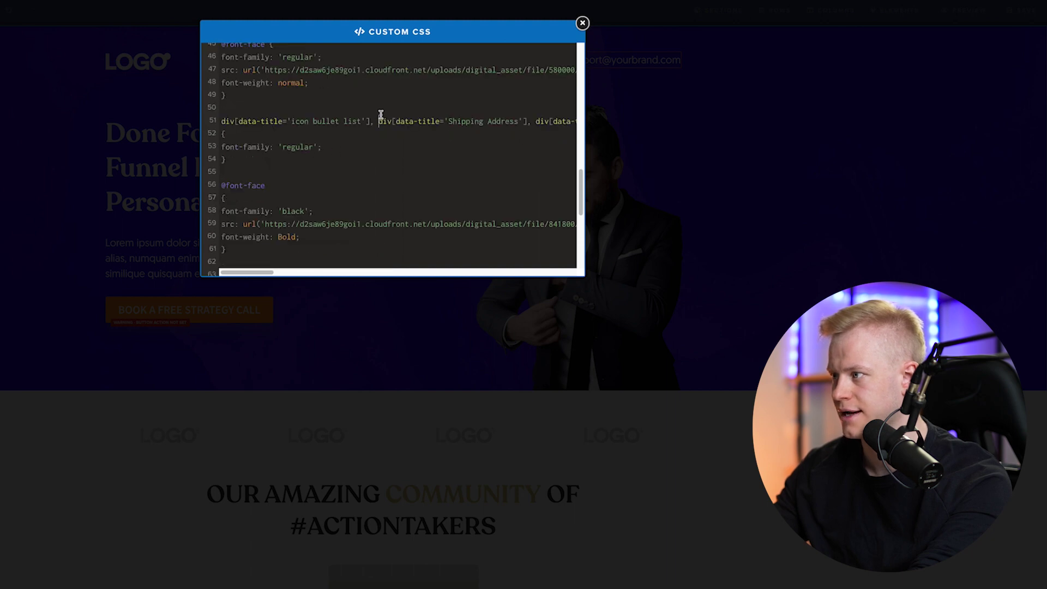
type(", div[data-title='button']")
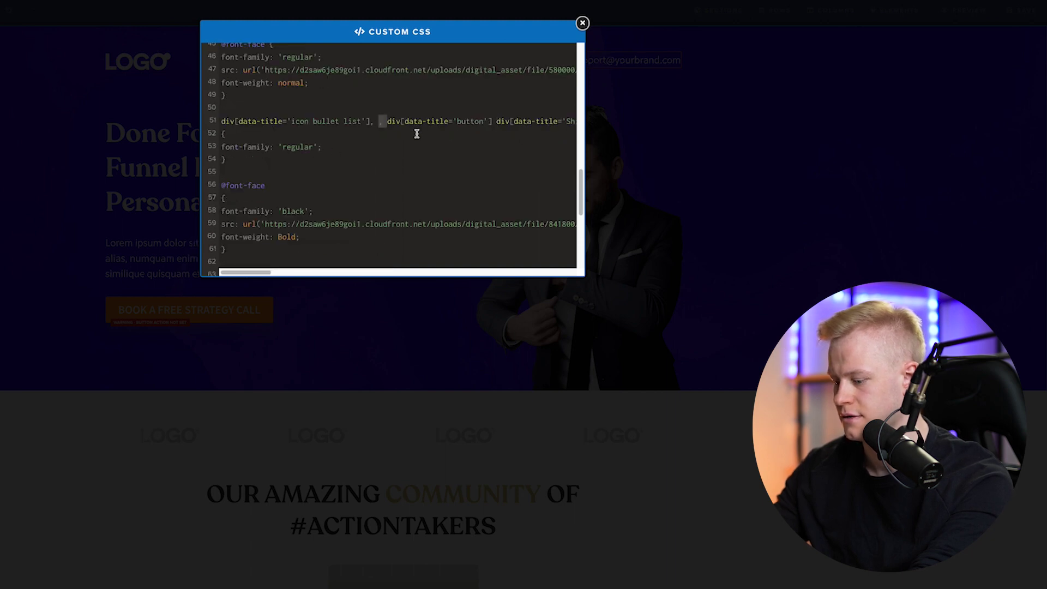
key("BackSpace")
key("BackSpace")
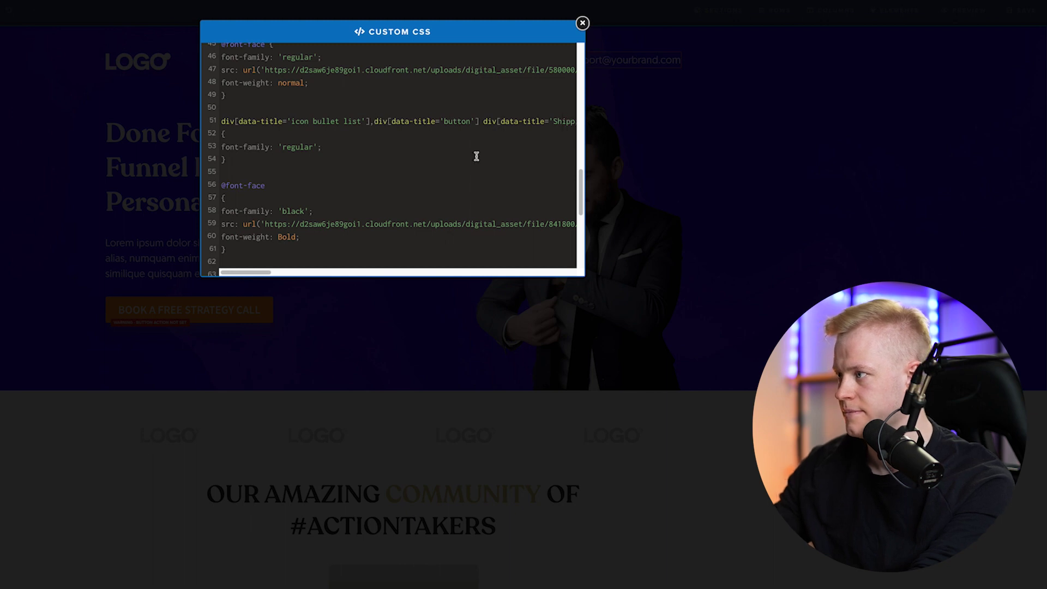
left_click(483, 121)
type(",")
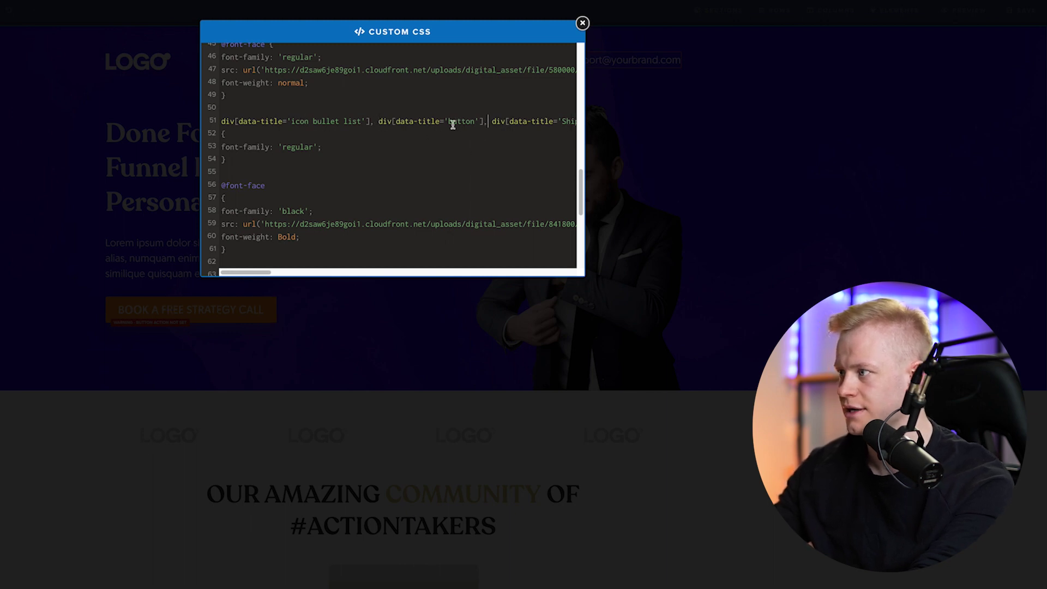
left_click(118, 305)
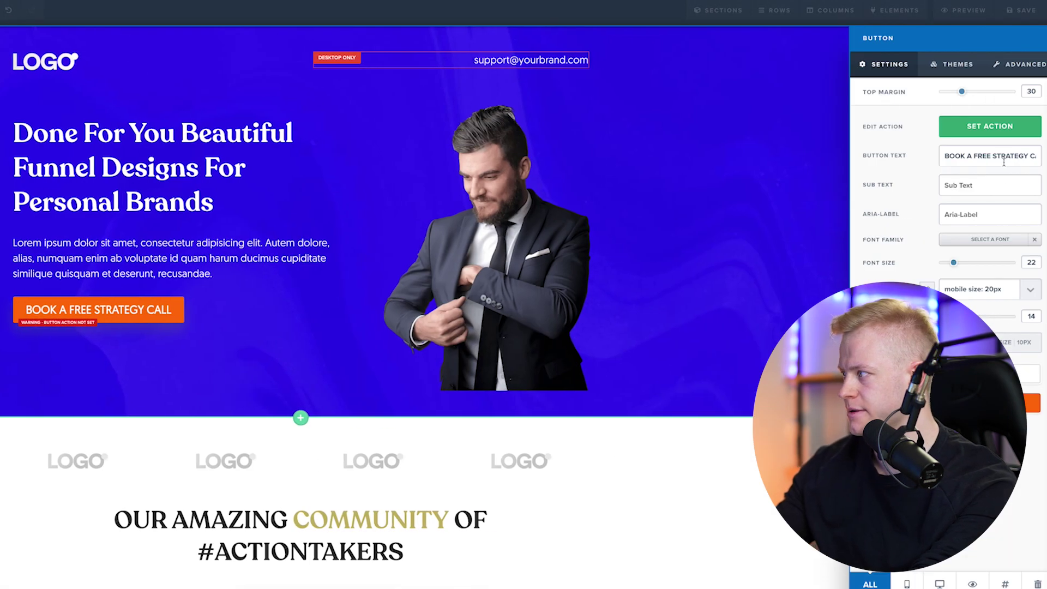
Step: Change the hero button's text to "See Funnel Portfolio" and reduce its font size slightly
triple_click(1003, 162)
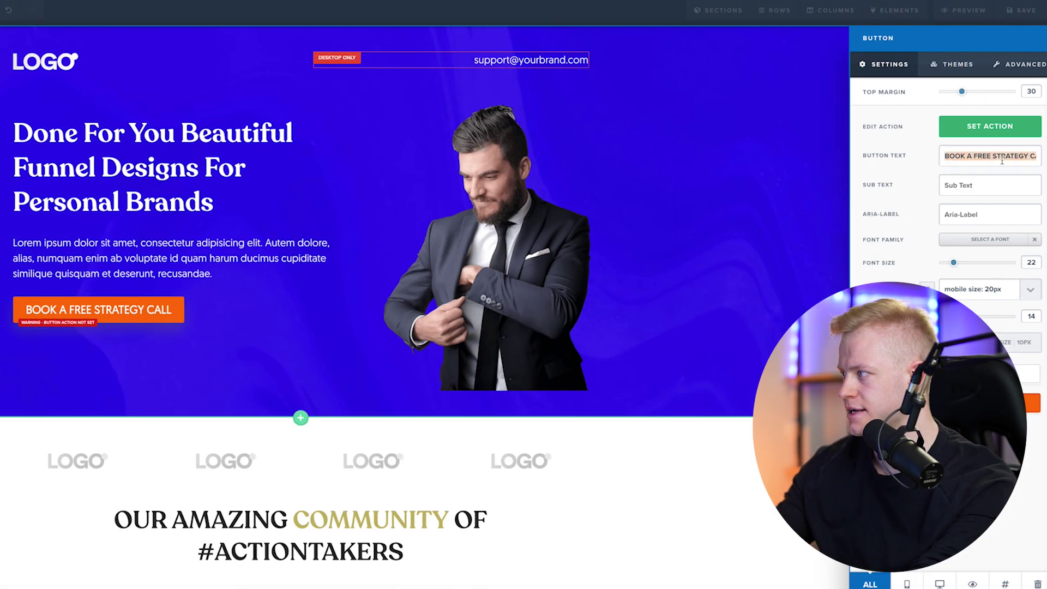
type("See Funnel Portfolio")
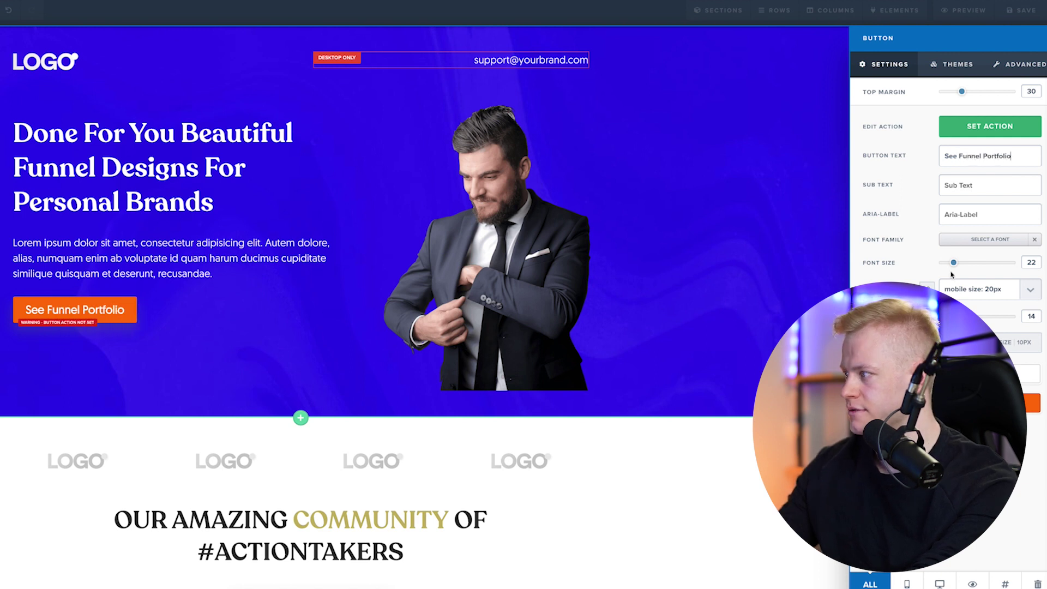
left_click_drag(952, 264, 951, 264)
Step: Set the hero button's vertical space to 15px and its horizontal space to 40px
left_click(1012, 71)
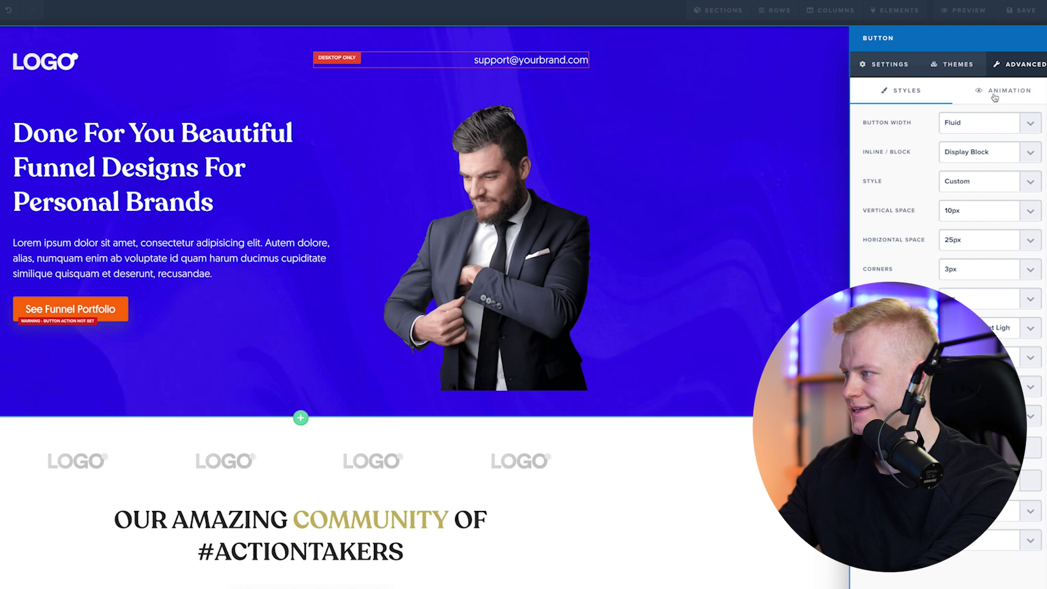
left_click(968, 216)
left_click(968, 222)
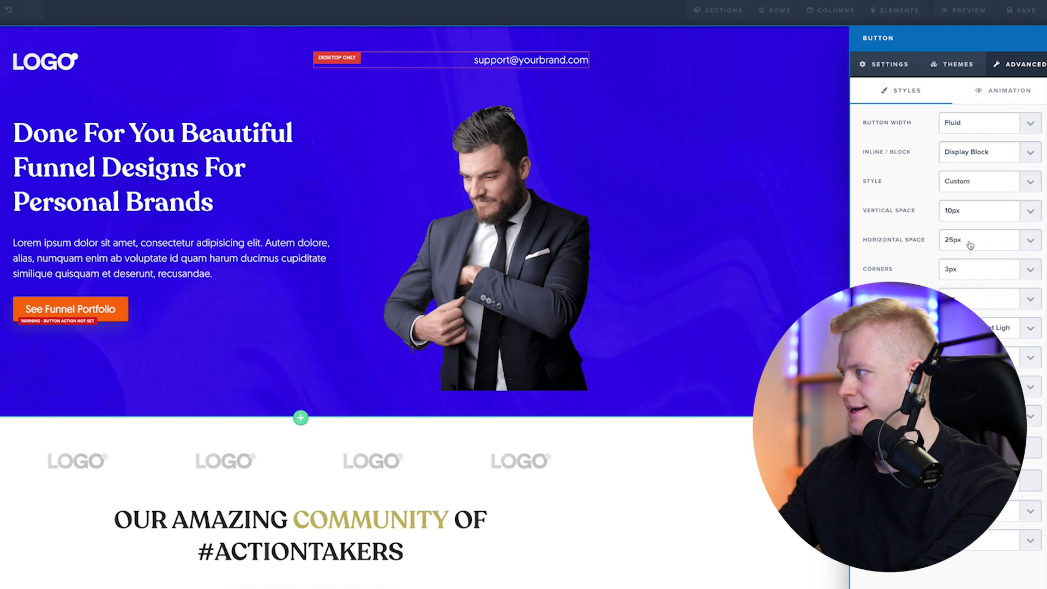
left_click(968, 240)
left_click(969, 263)
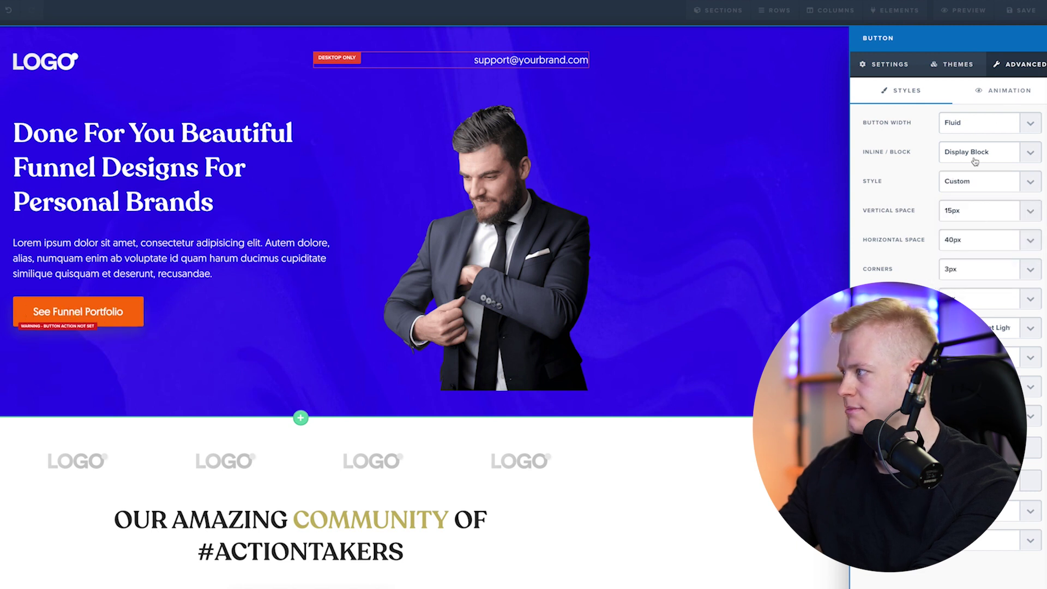
Step: Choose the Elevate (hover) effect for the hero button and close its settings
left_click(976, 510)
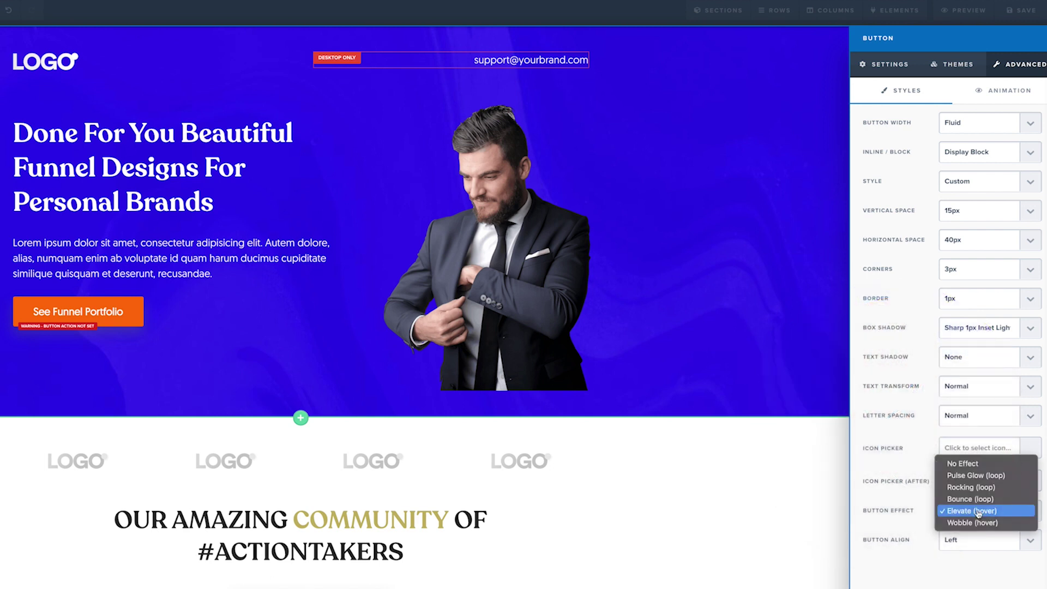
left_click(978, 512)
left_click(209, 329)
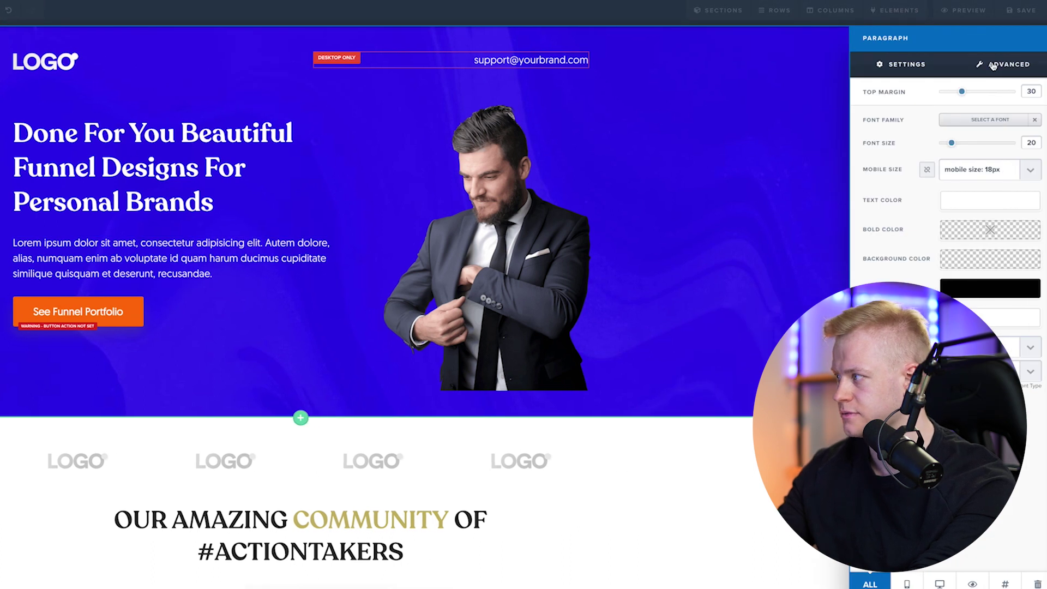
Step: Replace the hero paragraph with a pitch on high converting funnels for course creators, coaches and service providers, including copy, design, tech integrations and conversion optimization
left_click(993, 65)
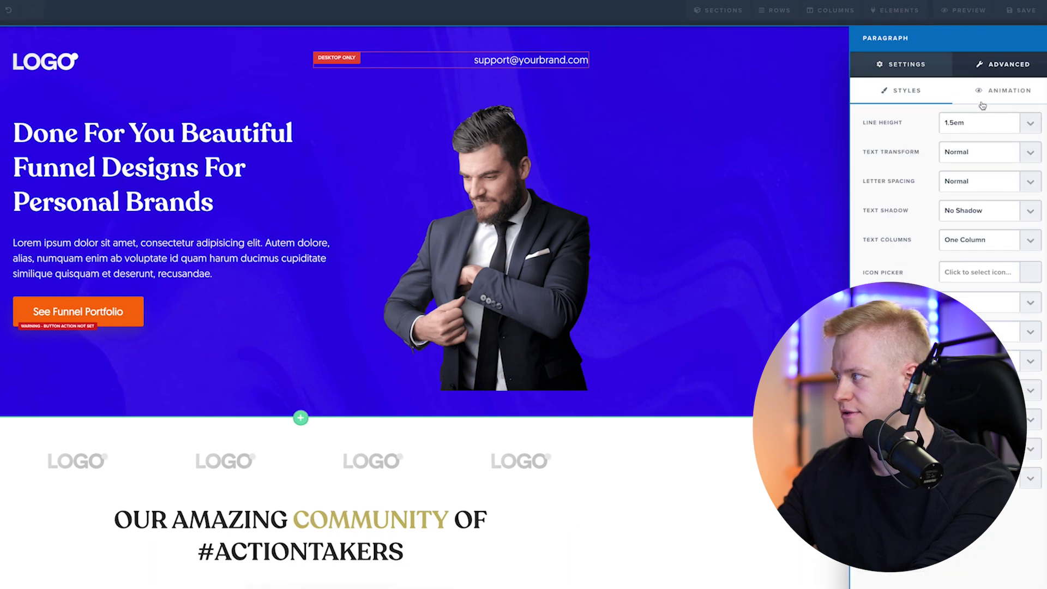
left_click(395, 261)
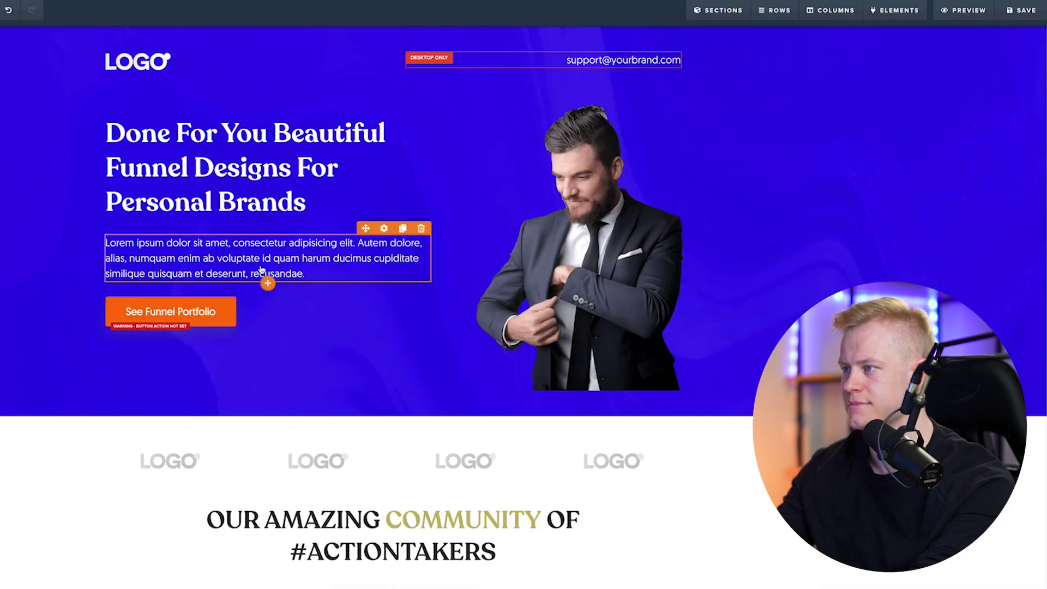
double_click(262, 268)
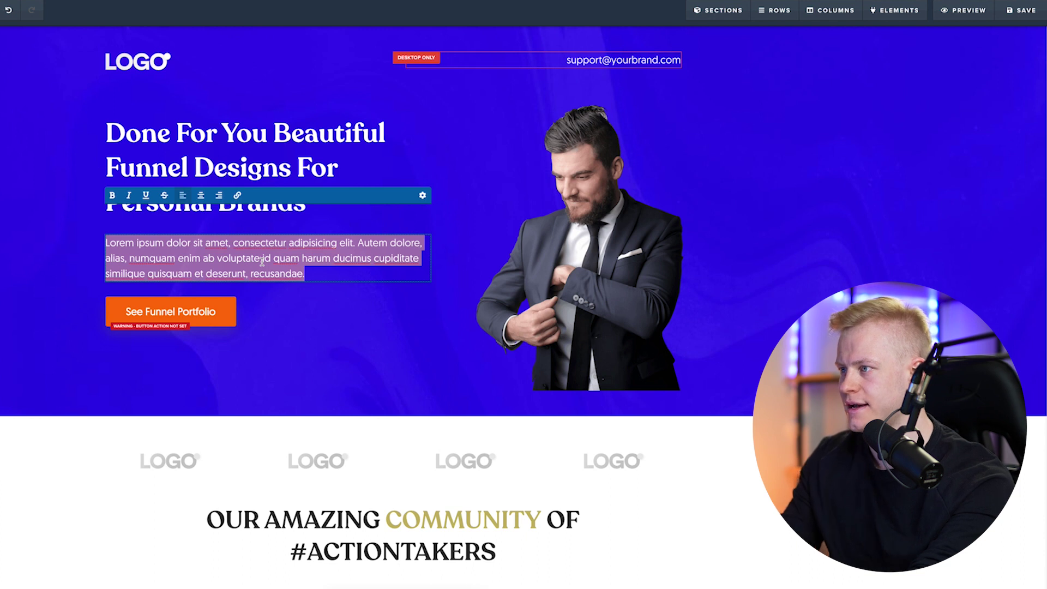
type("We build high converting funnels for personal brands, experts ")
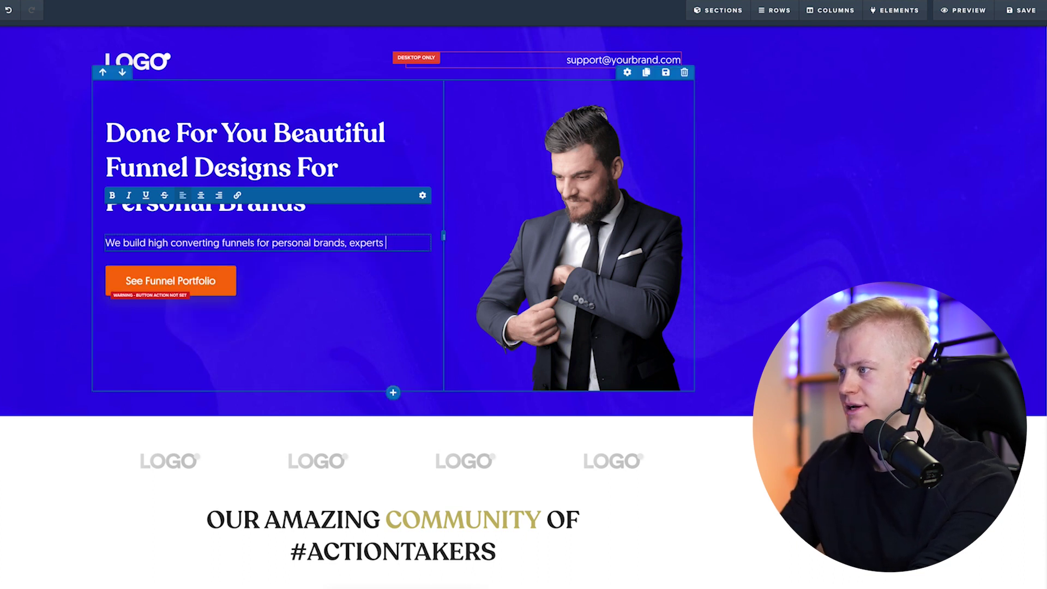
type("urse creators, coaches and cervice providers. Copy, de")
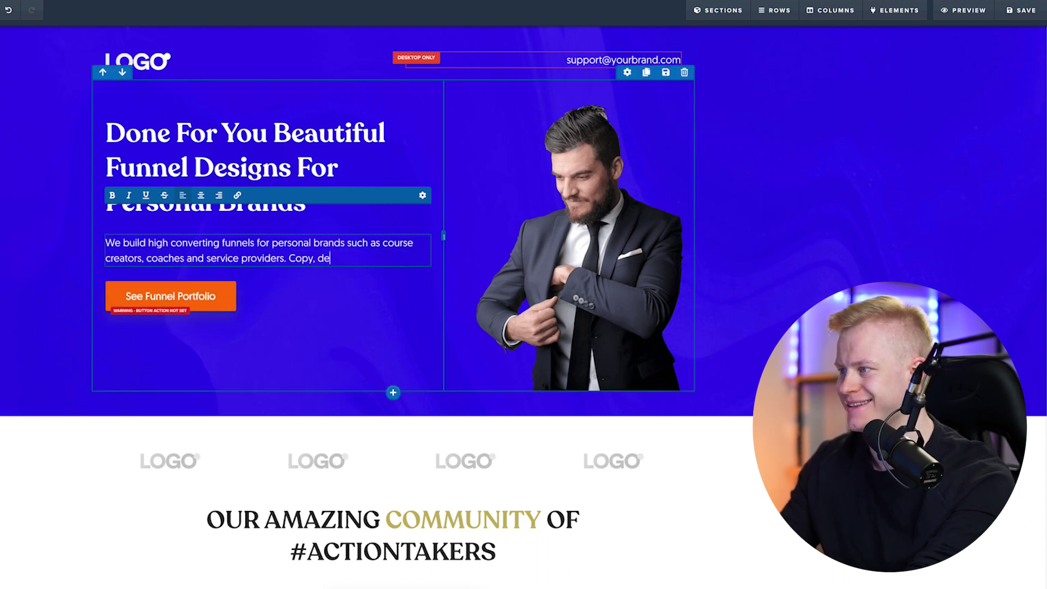
type("sign, tech integrations and data-driven conversion optimization is included.")
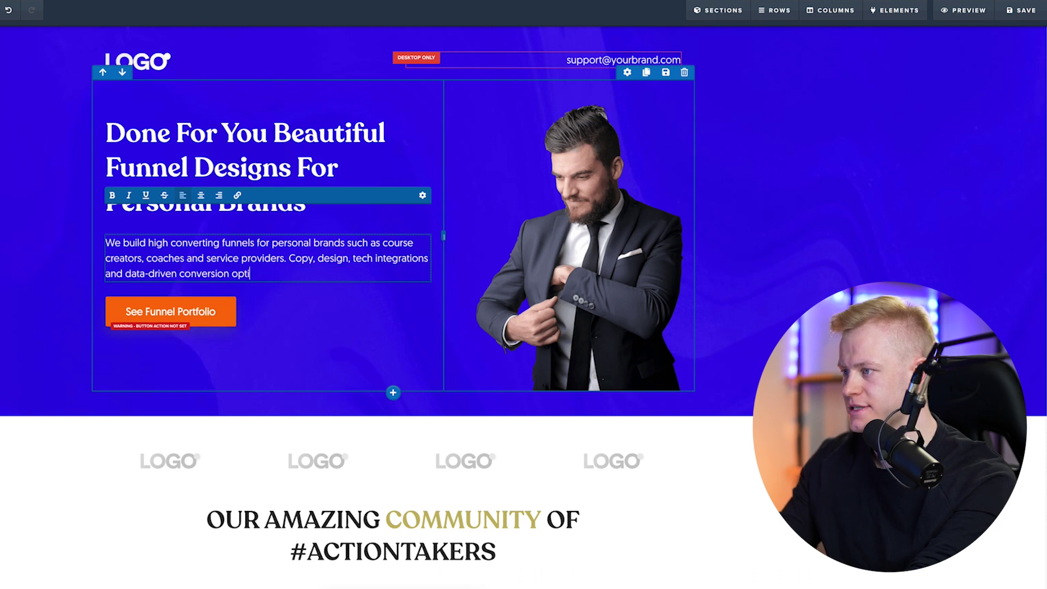
left_click(1, 280)
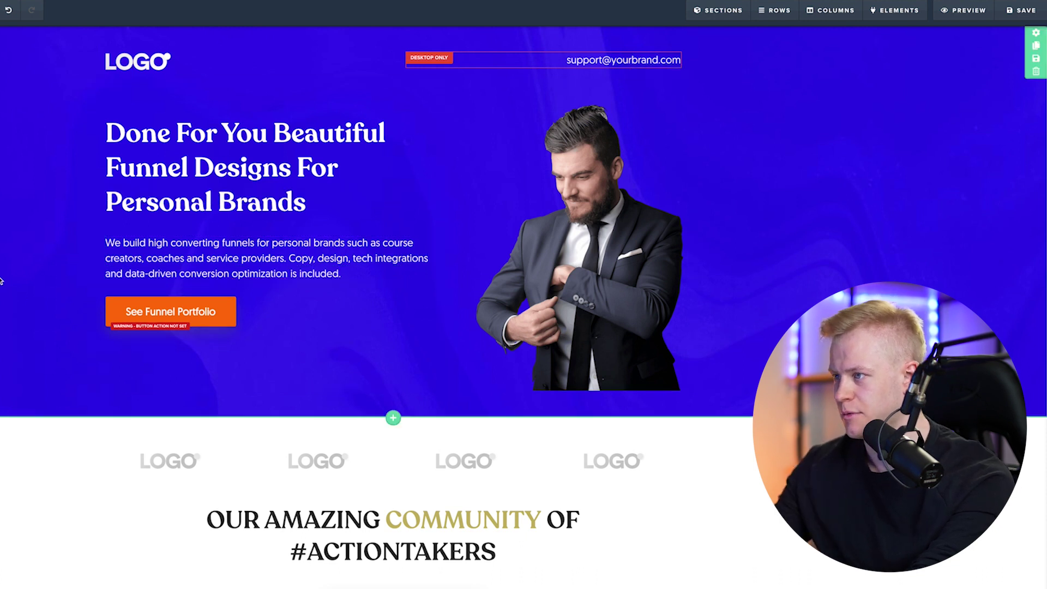
Step: Replace the hero image with the seated portrait of the man in a black T-shirt and increase its top margin slightly
left_click(654, 275)
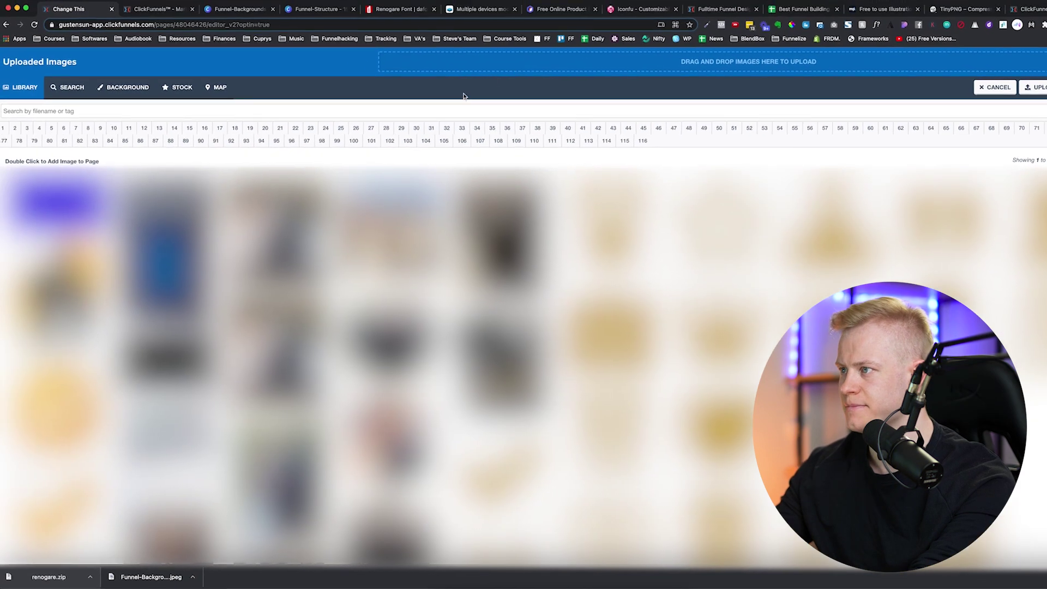
left_click(392, 103)
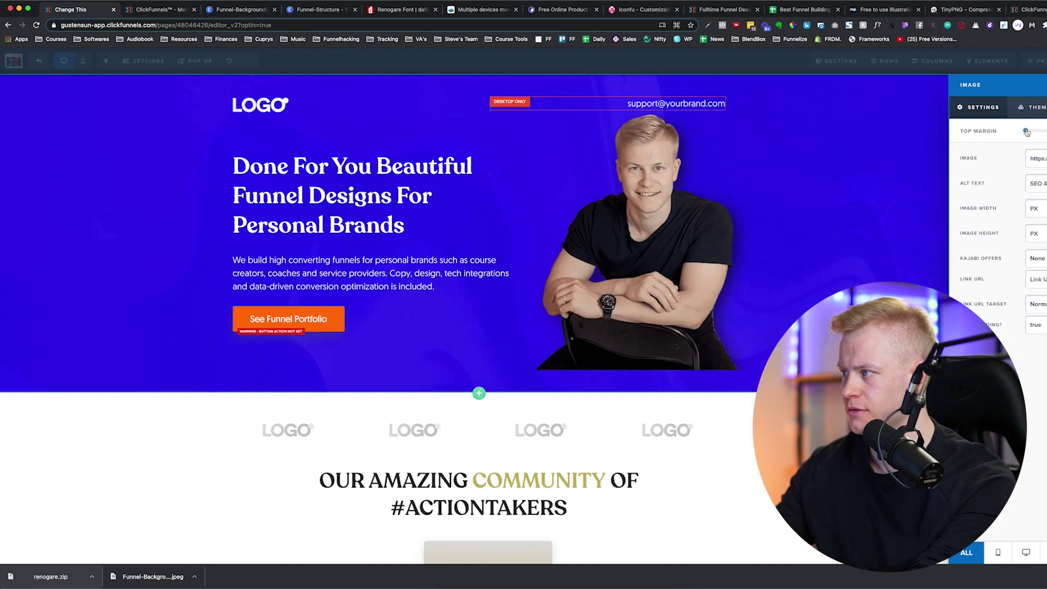
left_click_drag(1026, 132, 1030, 131)
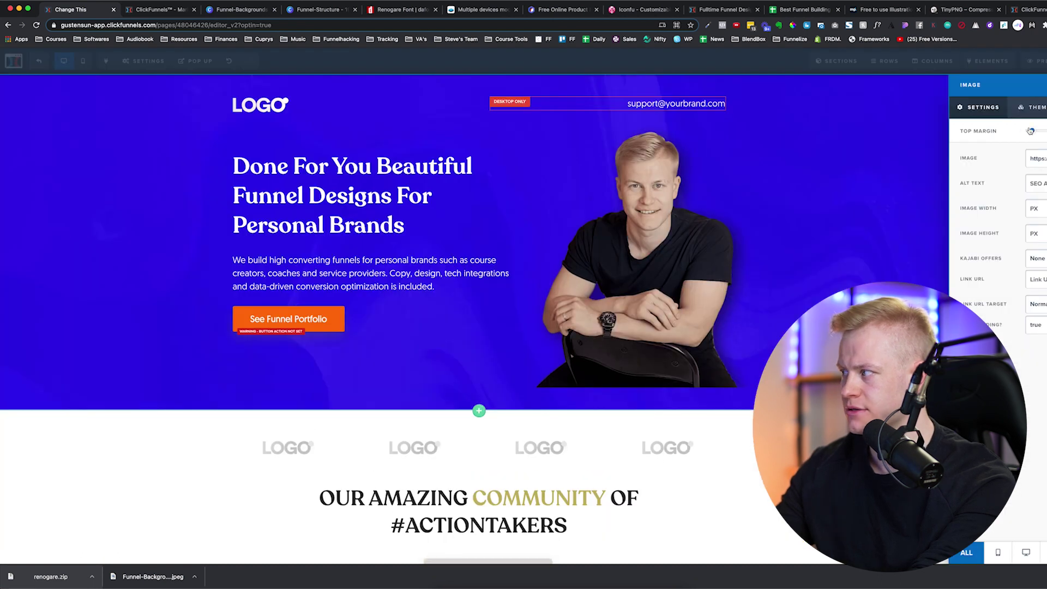
left_click(748, 316)
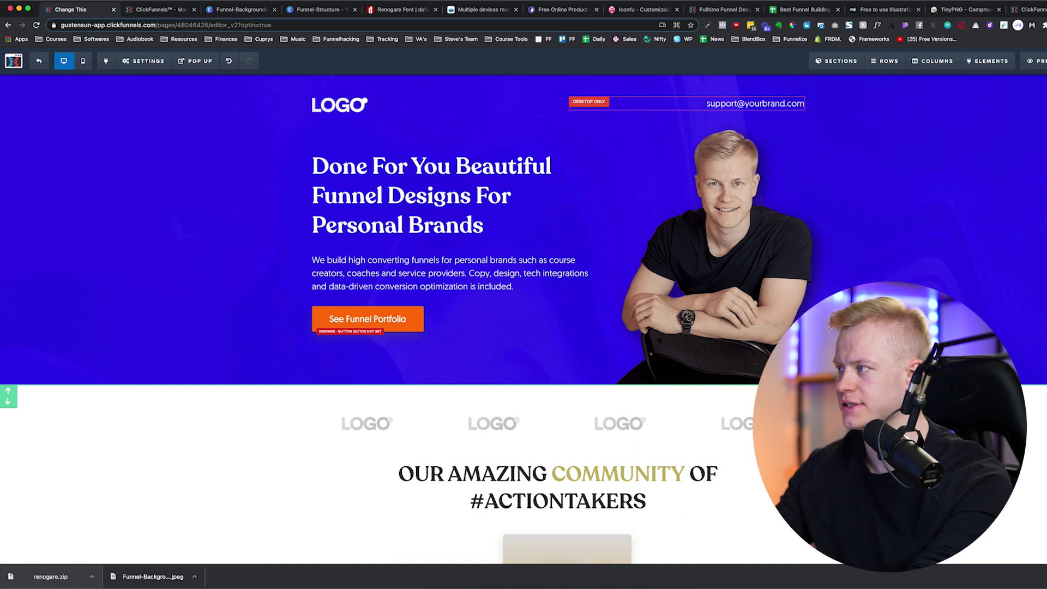
Step: Replace the placeholder header logo with the white signature logo from the uploaded images library
left_click(755, 191)
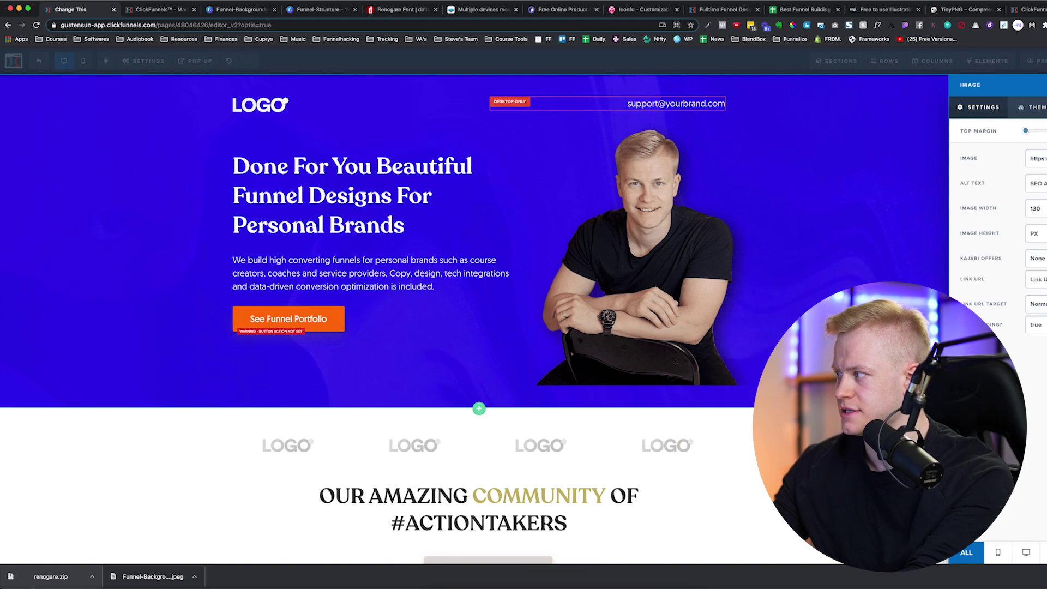
left_click(1035, 157)
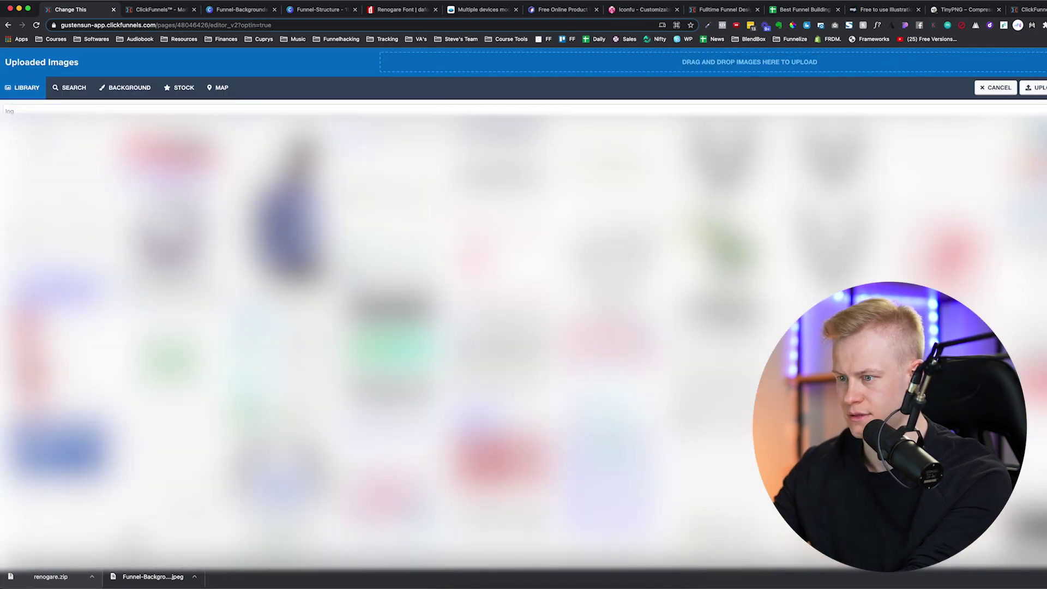
left_click(68, 442)
left_click(445, 231)
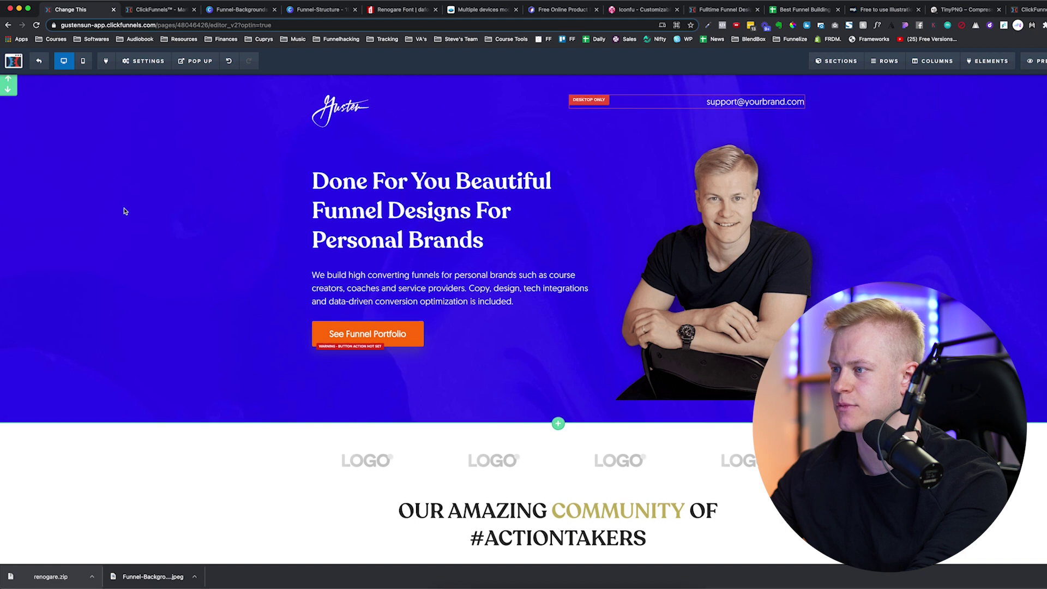
Step: Remove the "Our Amazing Community of #ActionTakers" headline and its image collage below the logo row
scroll(124, 211, "down", 5)
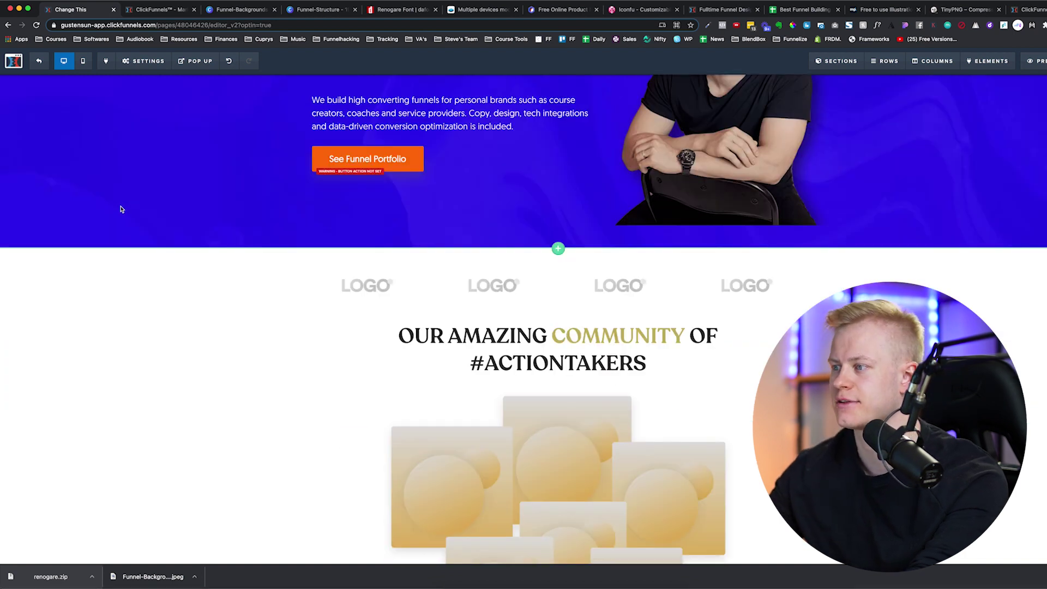
scroll(121, 210, "down", 7)
scroll(174, 171, "up", 5)
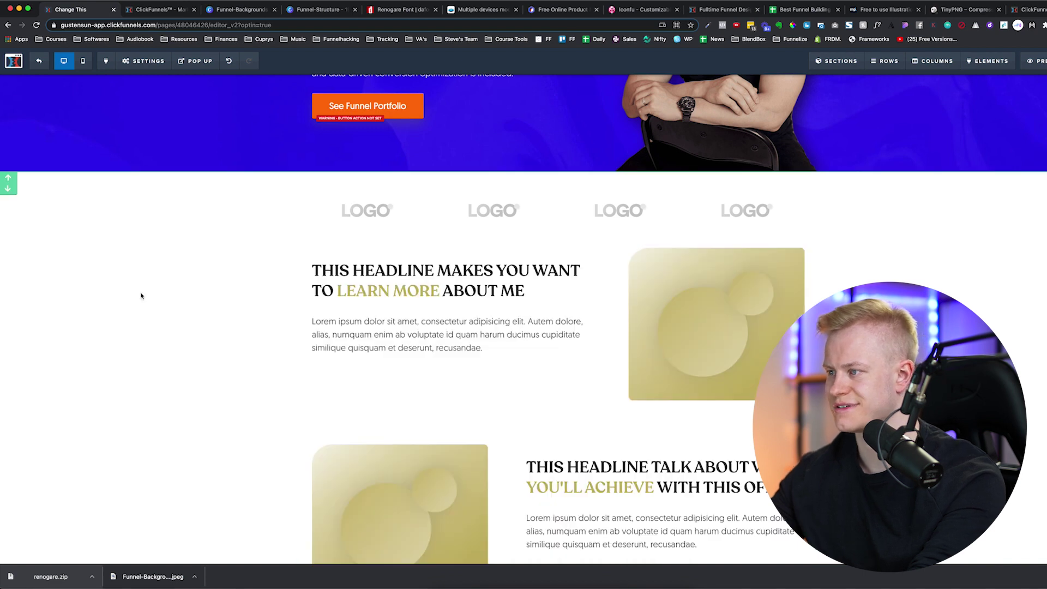
scroll(142, 296, "down", 2)
scroll(141, 293, "up", 8)
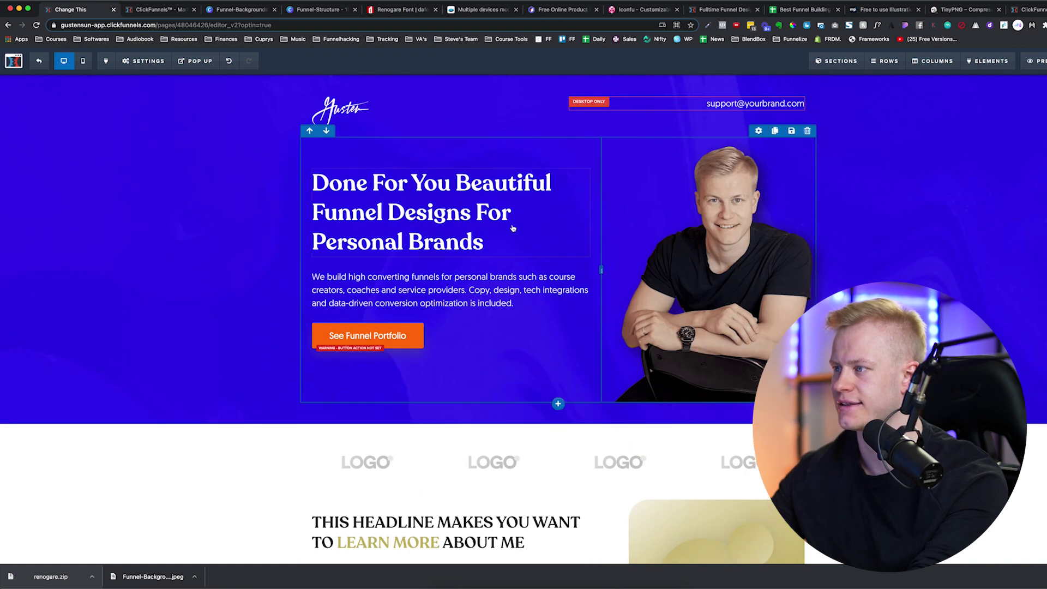
Step: Replace the "This headline makes you want to learn more about me" heading with a duplicate of the hero headline
left_click(567, 162)
scroll(534, 203, "down", 10)
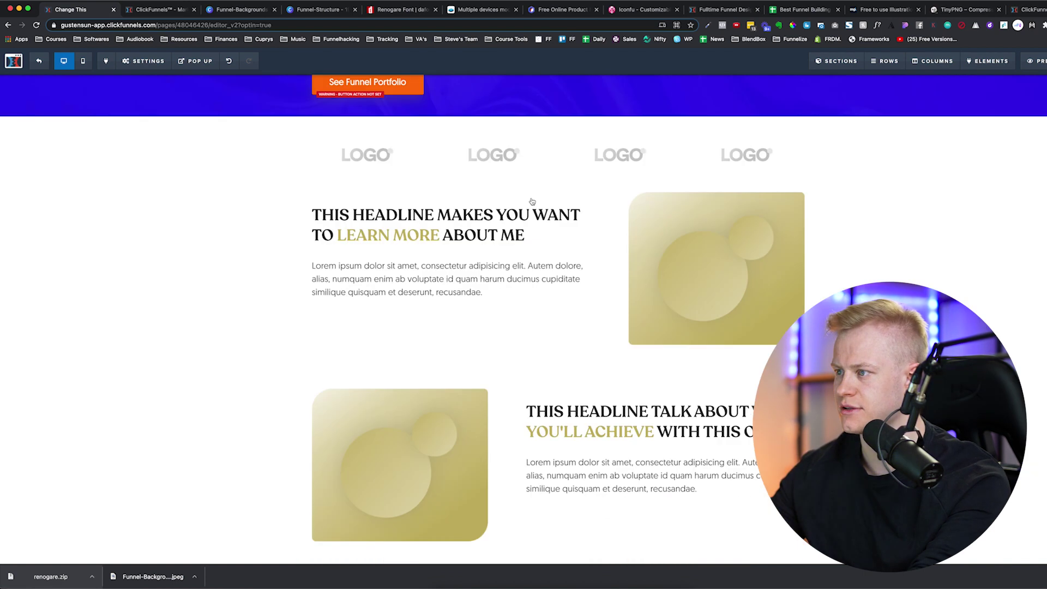
left_click_drag(462, 214, 455, 218)
left_click(581, 232)
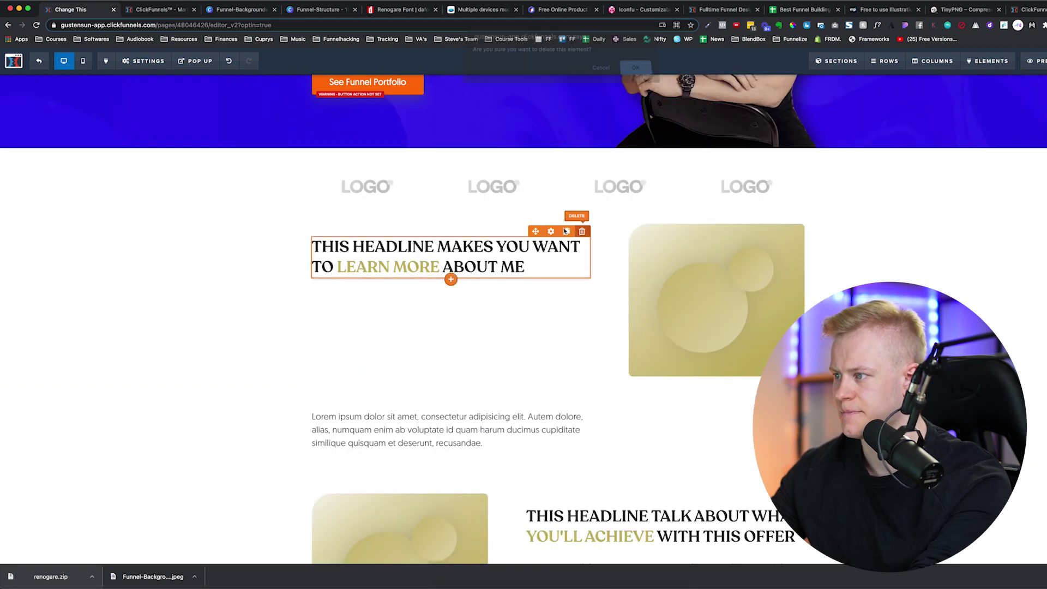
key("Return")
Step: Set the duplicated headline's text color to dark gray #2d2d2d and its top margin to 15
left_click(550, 249)
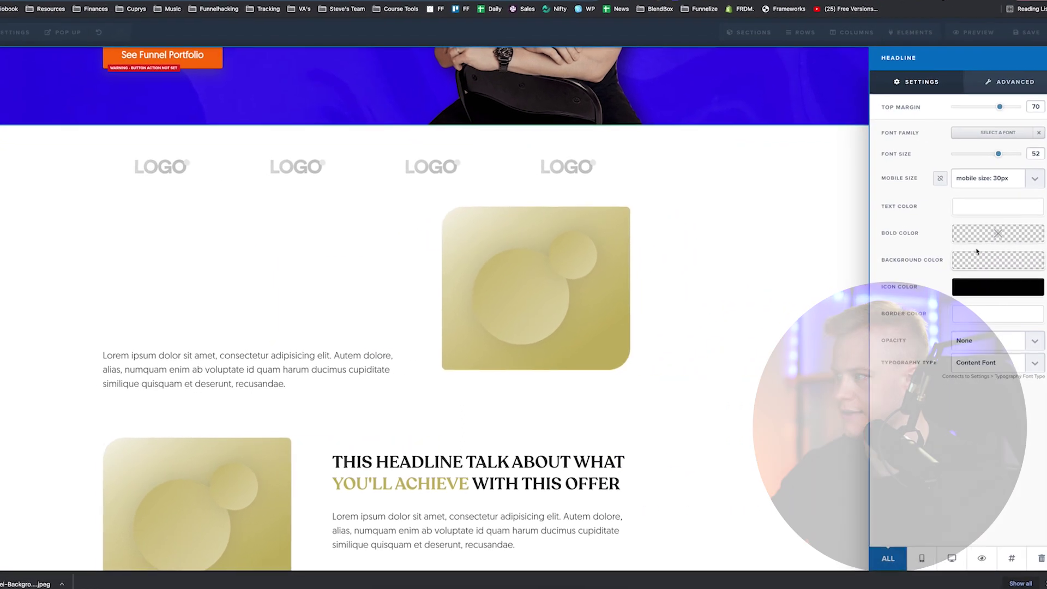
left_click(976, 253)
left_click(891, 238)
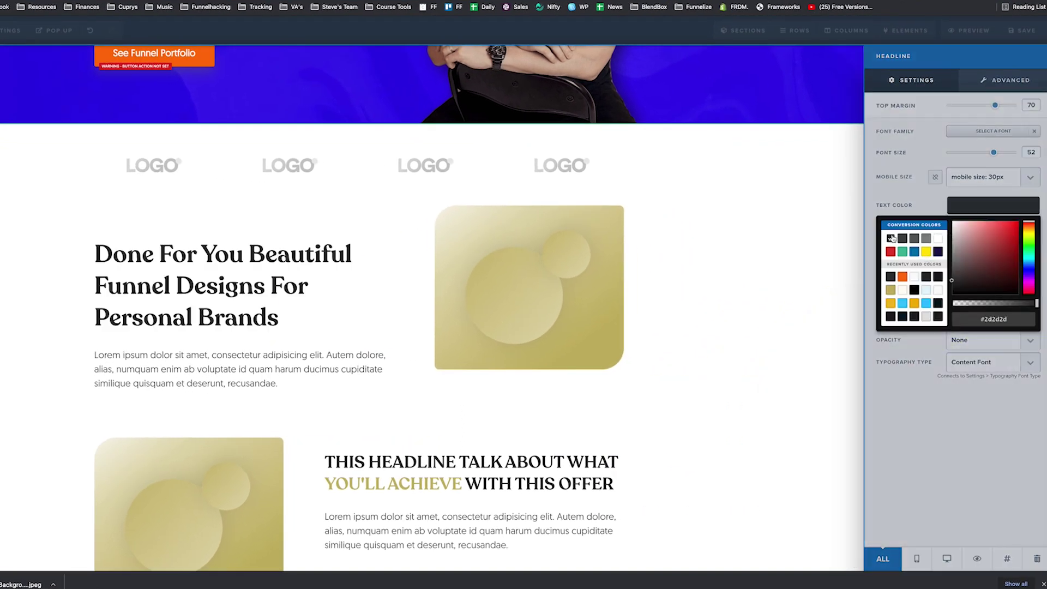
left_click(485, 327)
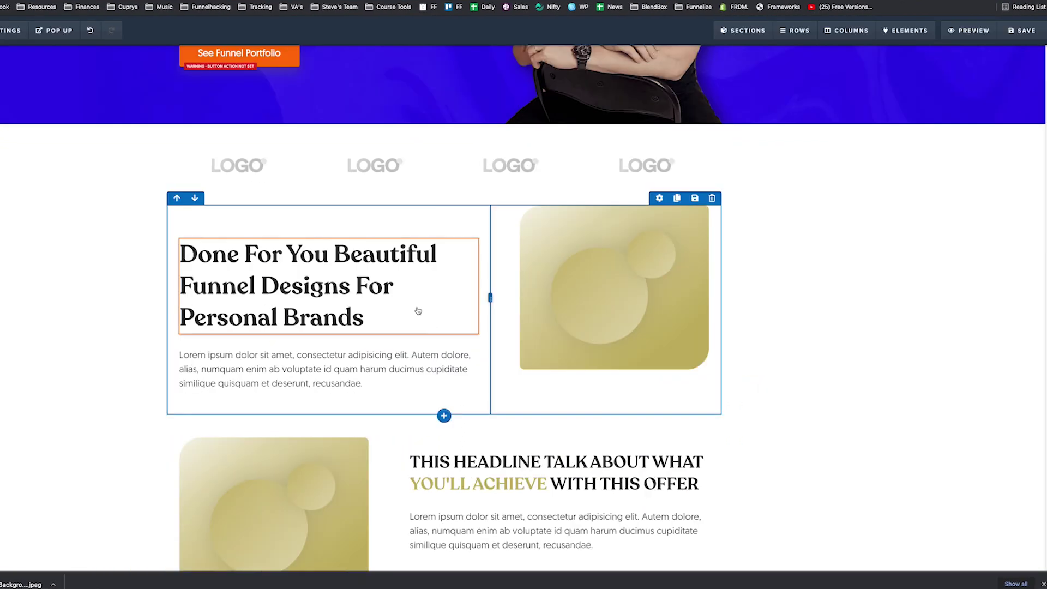
left_click(436, 232)
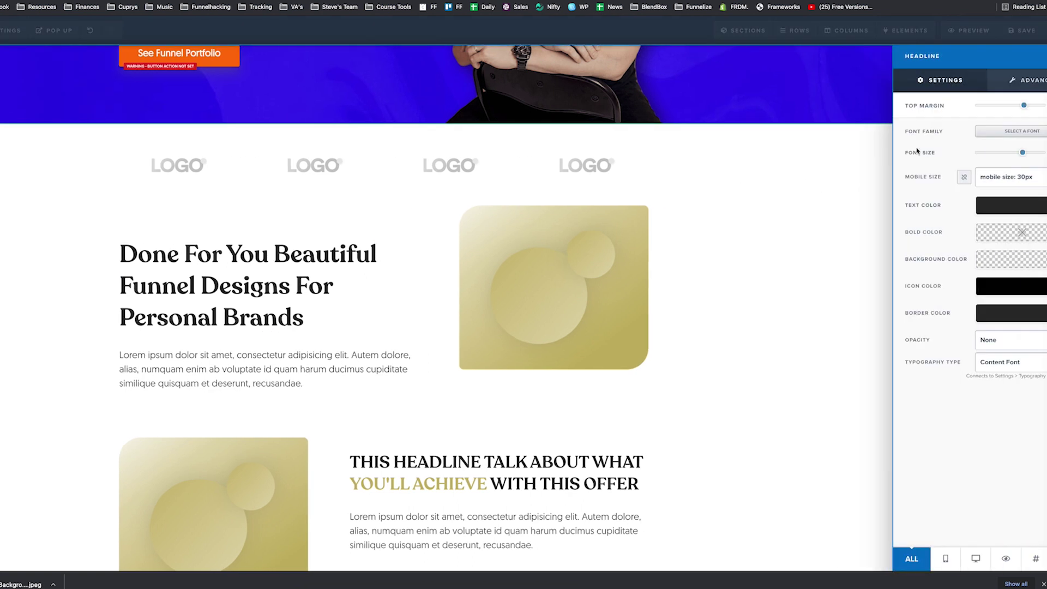
left_click_drag(973, 105, 963, 105)
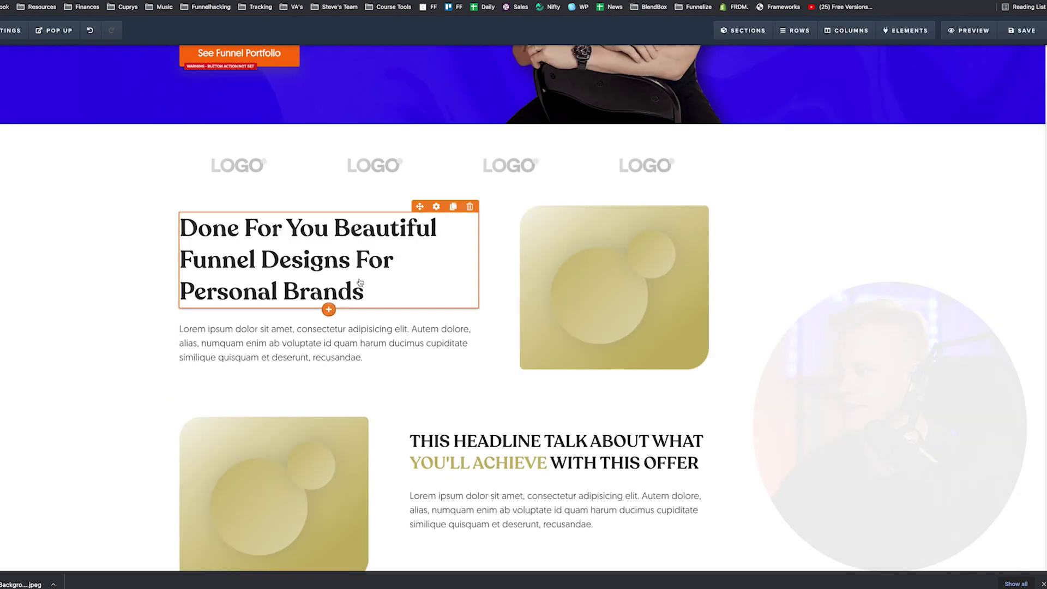
Step: Rewrite the dark headline below the logo row as "The Truth About Non-Converting Funnels"
triple_click(359, 280)
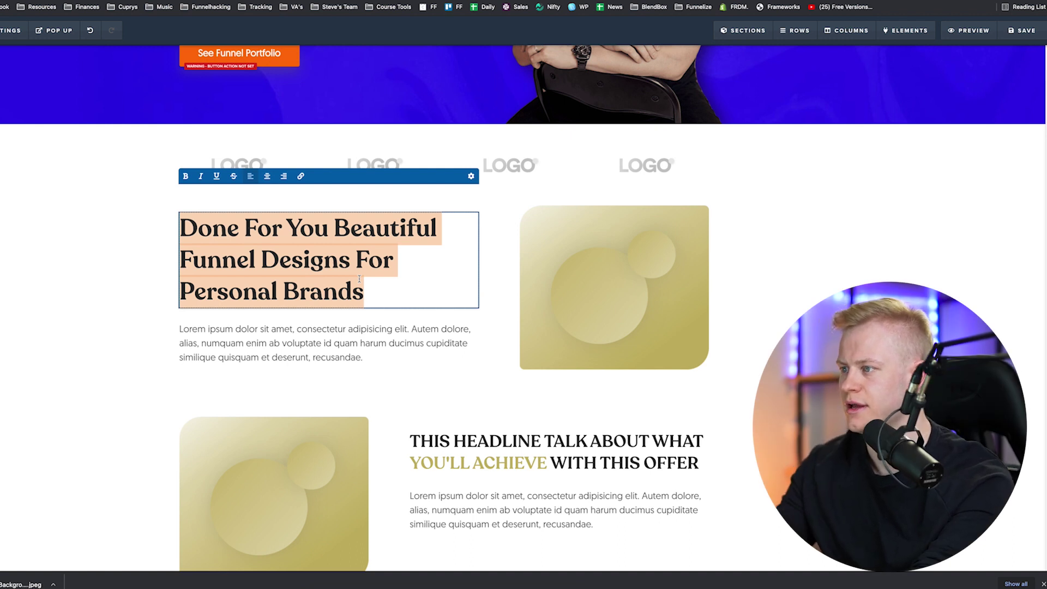
scroll(98, 292, "up", 5)
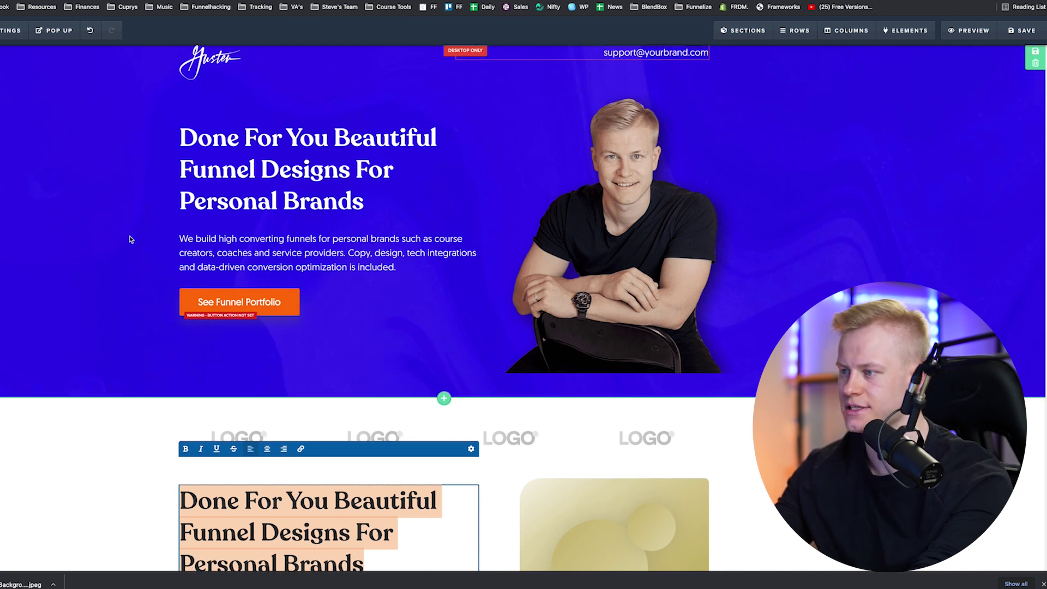
scroll(276, 303, "down", 7)
type("The TRt")
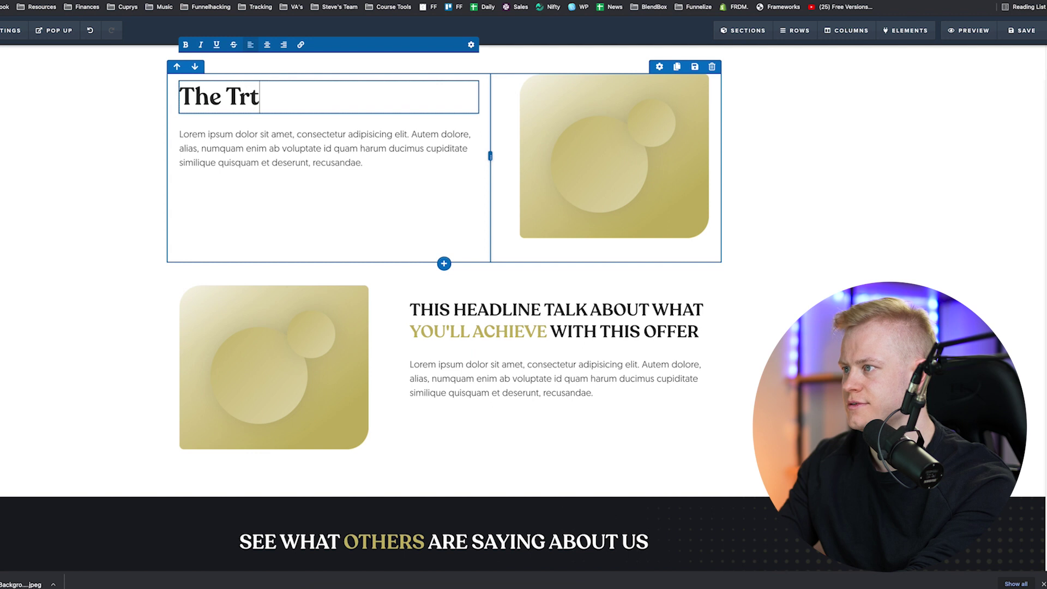
key("BackSpace")
type("uth About Non-Conv")
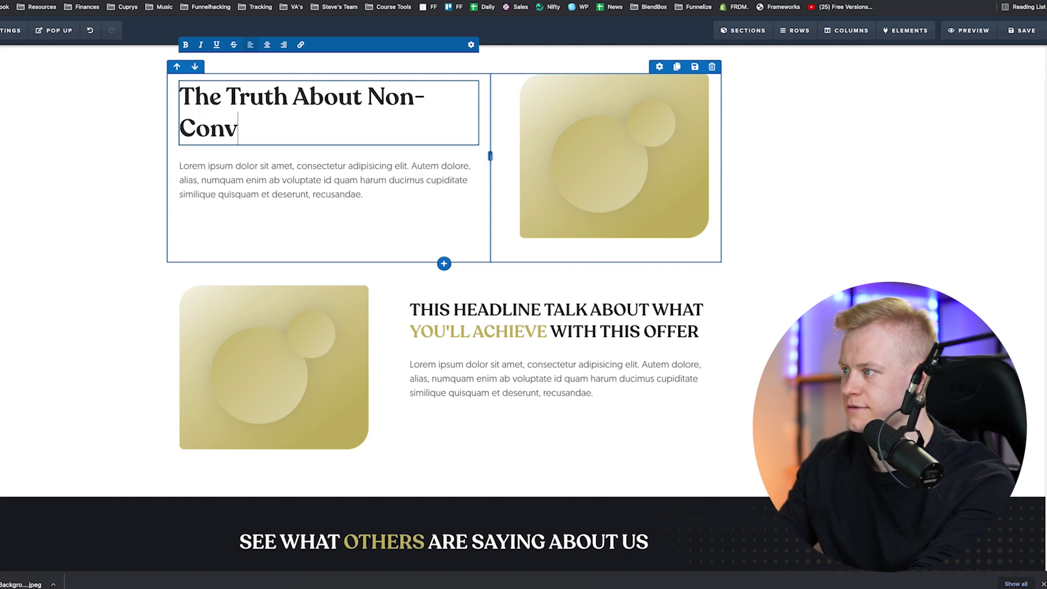
type("erting Funnels")
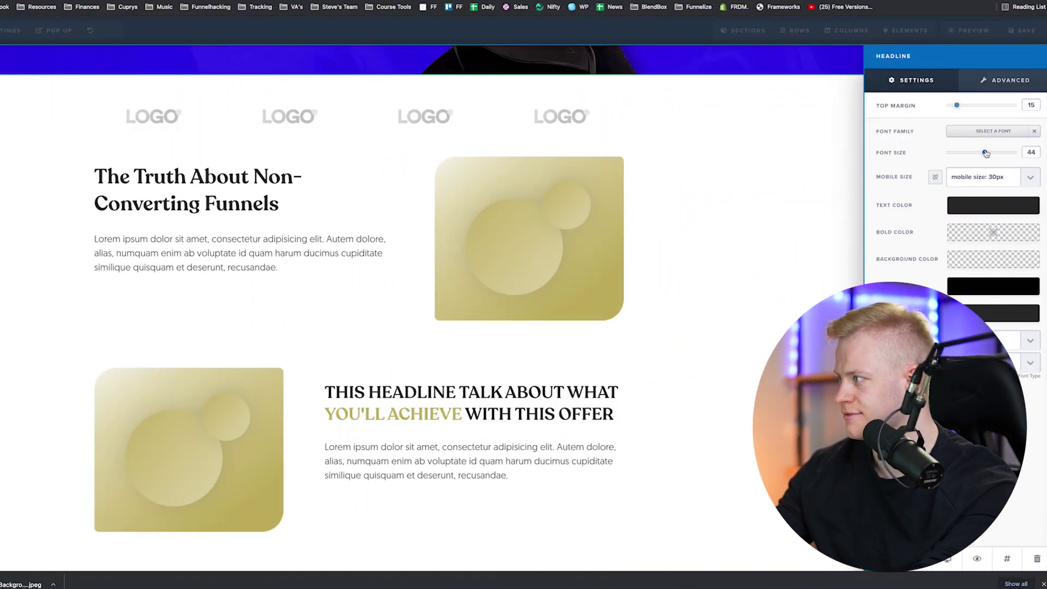
Step: Set the font size of the "The Truth About Non-Converting Funnels" headline to 46
left_click_drag(986, 153, 988, 154)
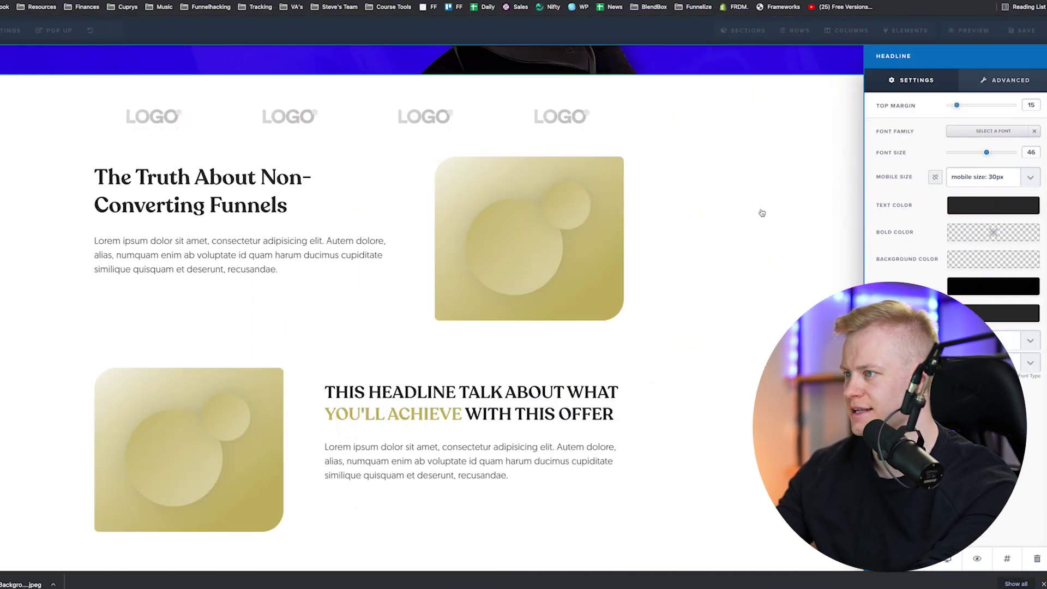
left_click(372, 274)
scroll(372, 325, "down", 5)
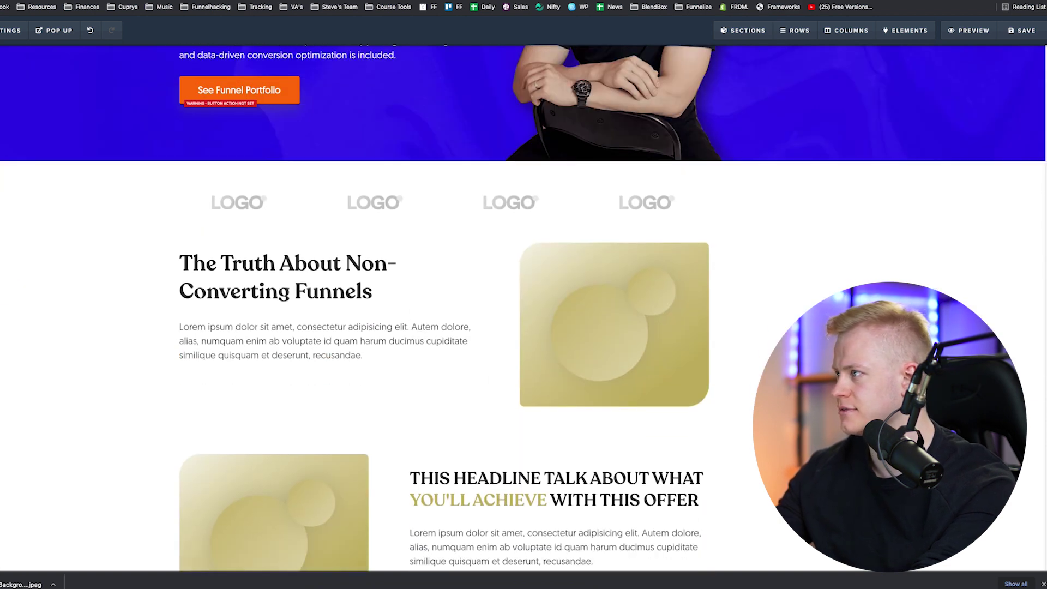
Step: Replace the gold placeholder beside the Non-Converting Funnels headline with the Strategy mockup, using its image address from the course page, and clear its fixed width
key("ctrl+Tab")
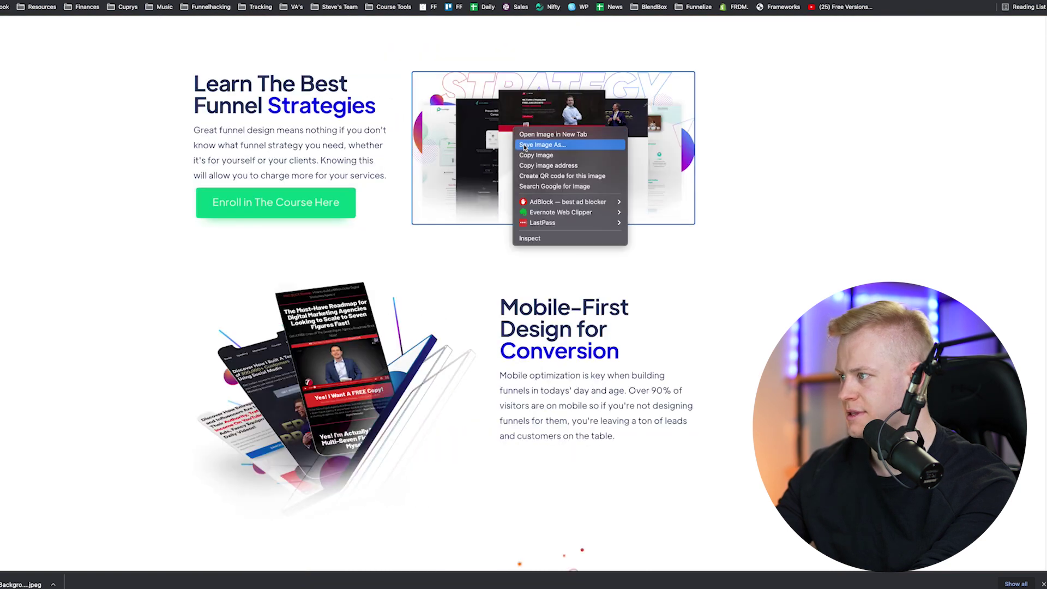
left_click(531, 166)
key("ctrl+shift+Tab")
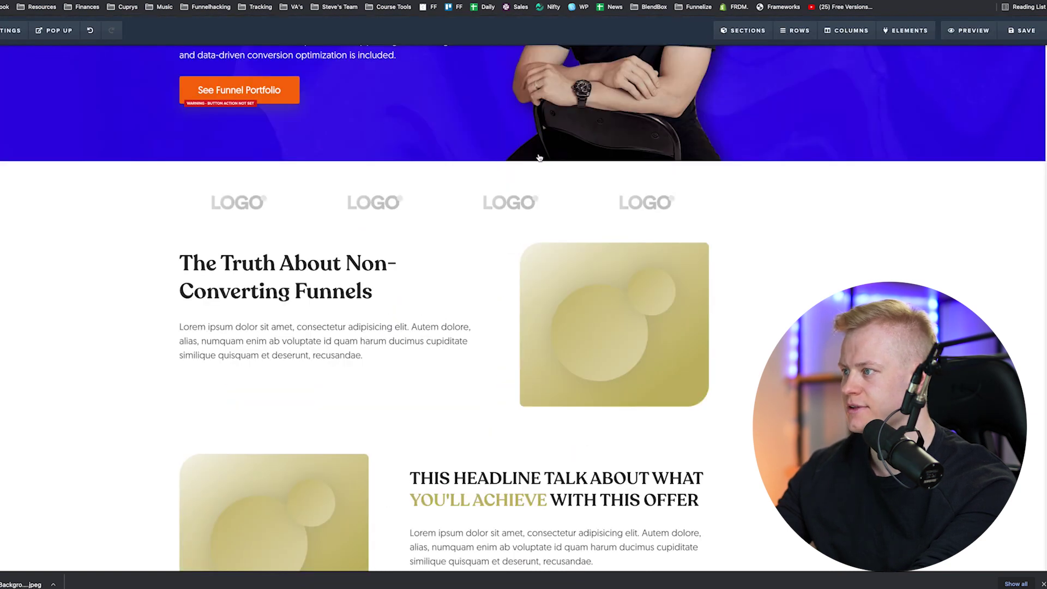
left_click(612, 290)
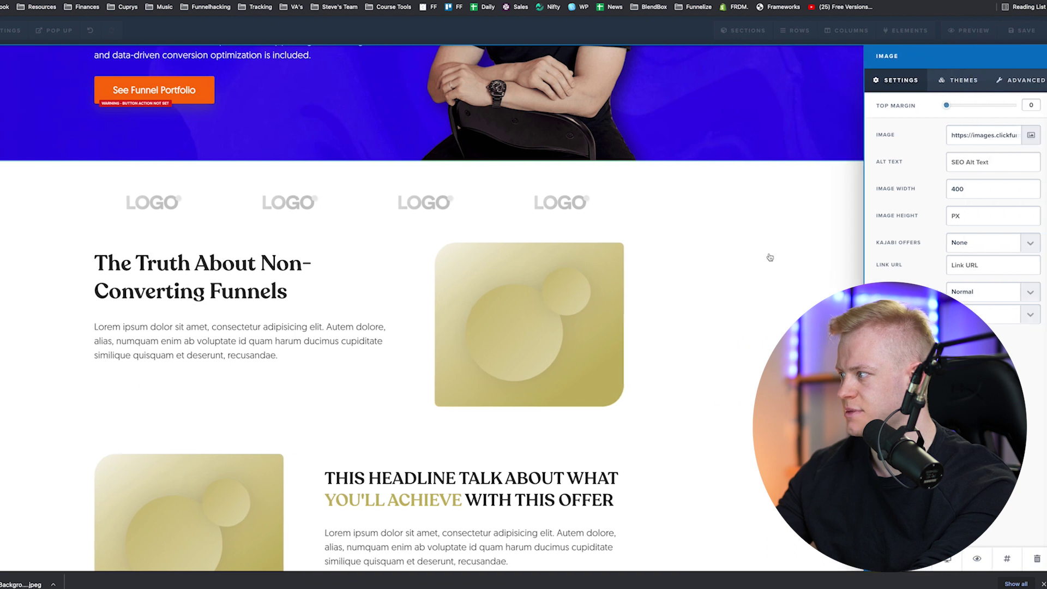
triple_click(994, 137)
key("ctrl+v")
key("BackSpace")
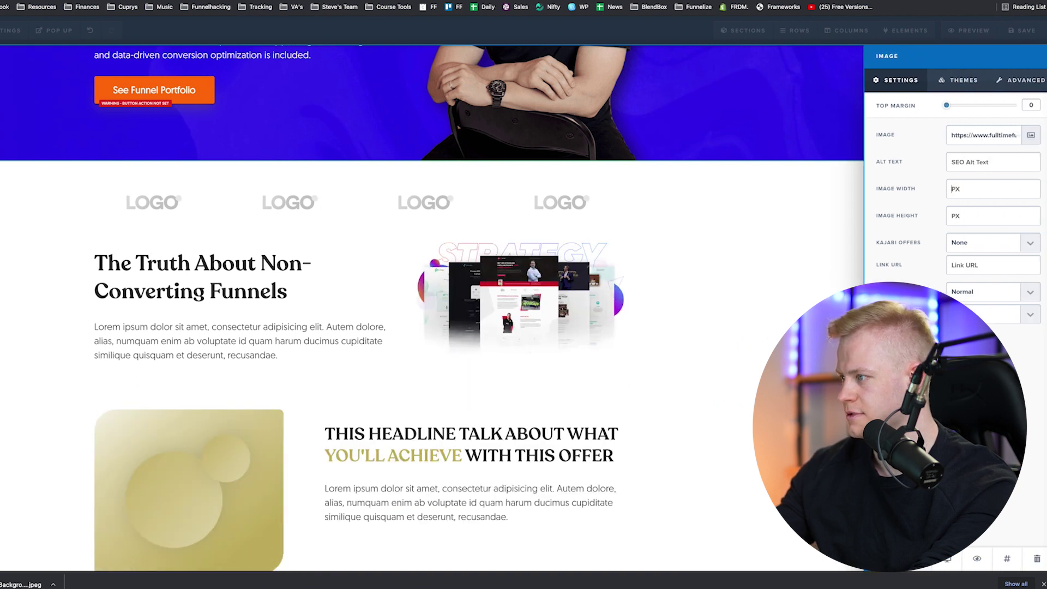
scroll(613, 315, "down", 3)
scroll(627, 327, "up", 4)
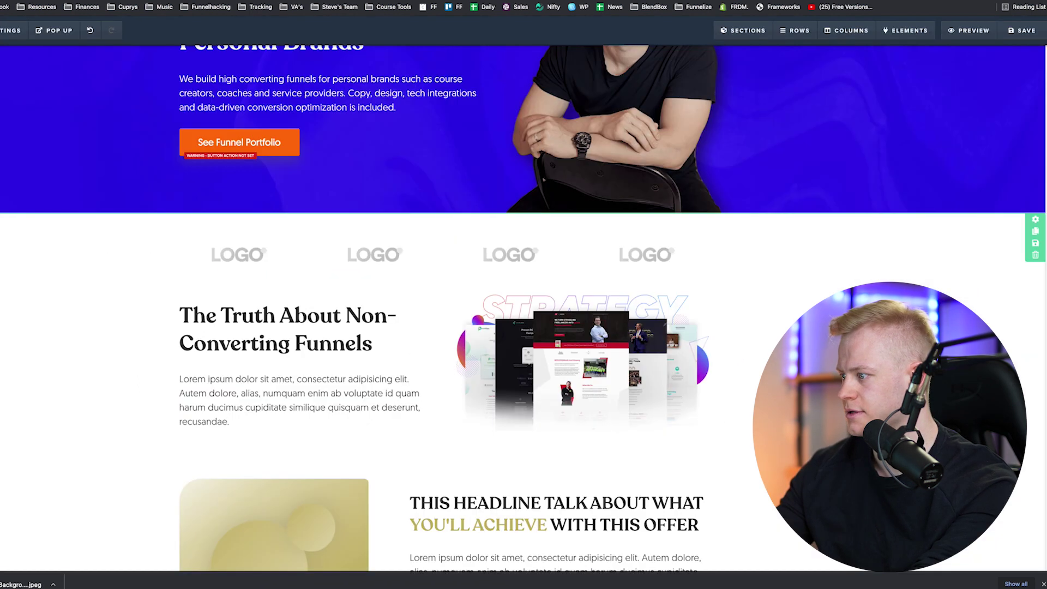
Step: Delete the row containing the gold placeholder image and the "You'll achieve with this offer" headline
scroll(681, 355, "down", 2)
left_click(711, 360)
key("Return")
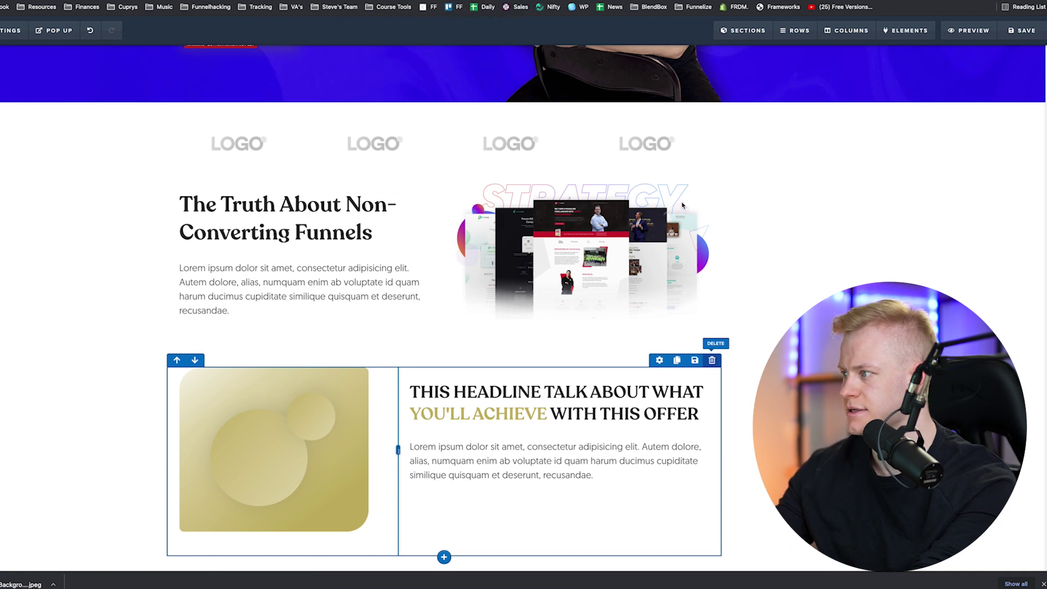
Step: Duplicate the Non-Converting Funnels row and arrange the copy with the image first and the text after it
scroll(644, 192, "down", 2)
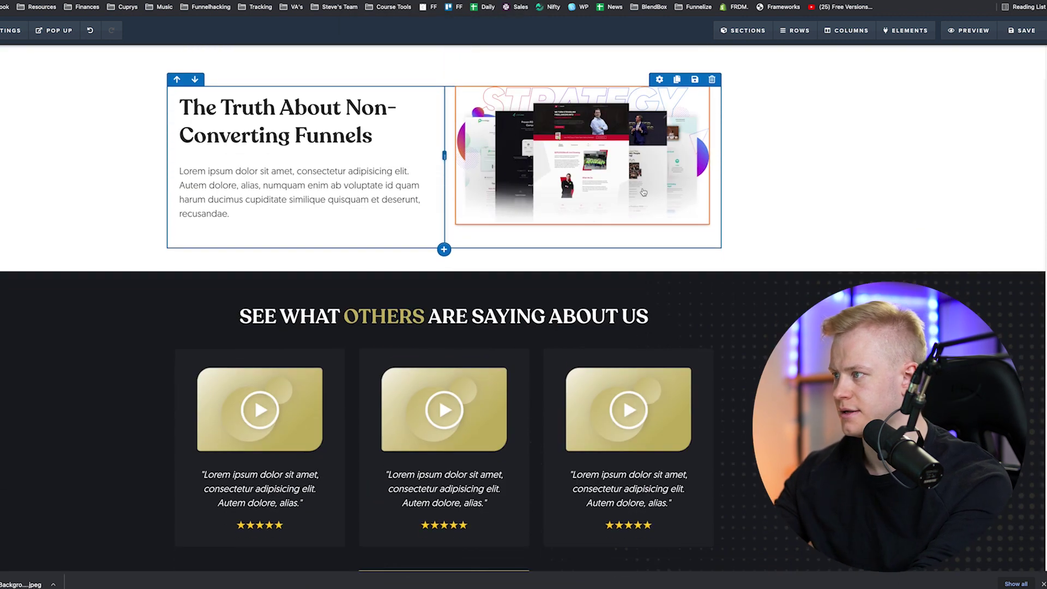
scroll(643, 192, "up", 2)
mouse_move(254, 211)
left_mouse_down()
mouse_move(238, 209)
mouse_move(257, 218)
left_mouse_up()
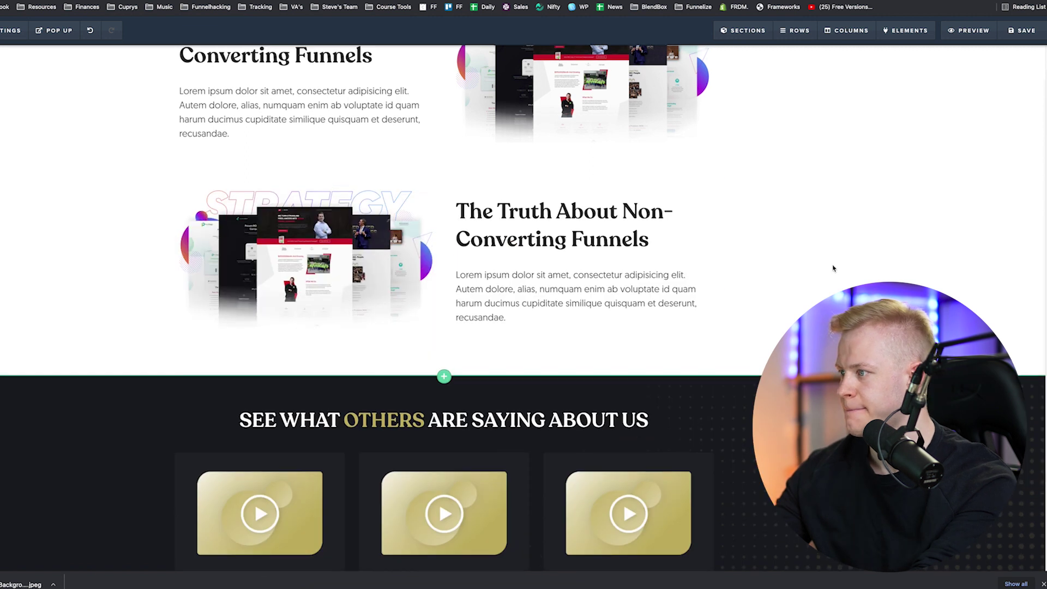
scroll(833, 268, "up", 6)
scroll(833, 268, "up", 3)
scroll(731, 56, "down", 8)
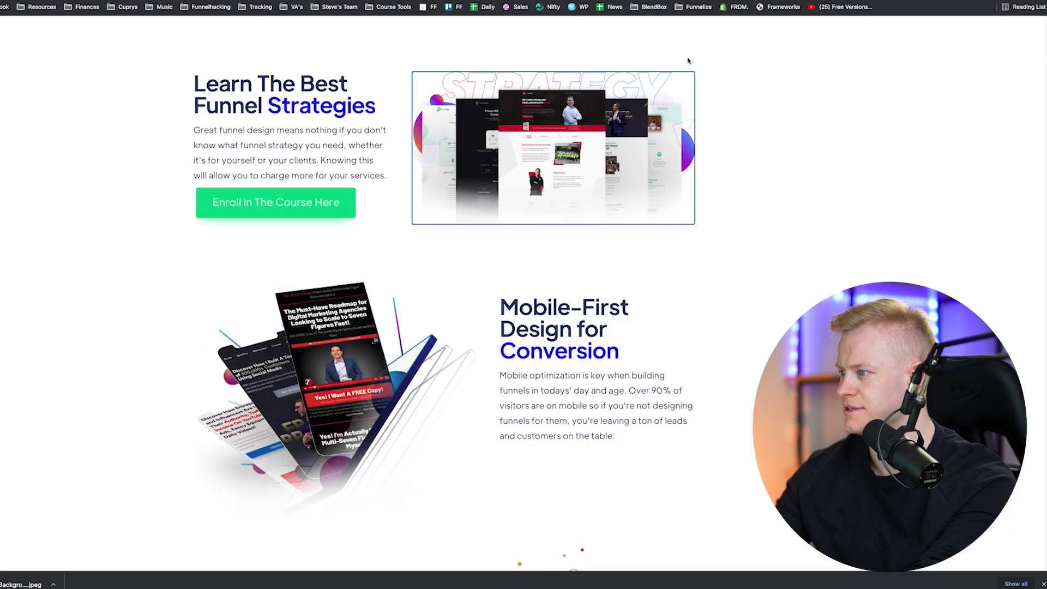
Step: Replace the duplicated row's image with the Mobile-First Design phone mockup, using its image address from the course page
scroll(687, 61, "down", 3)
right_click(310, 245)
left_click(320, 284)
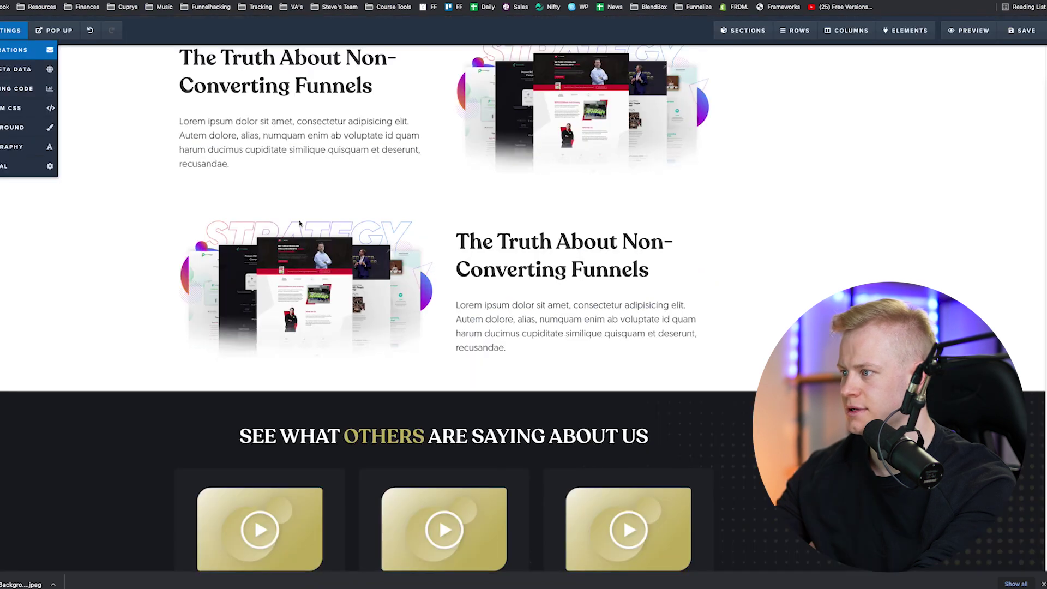
left_click(294, 291)
triple_click(981, 135)
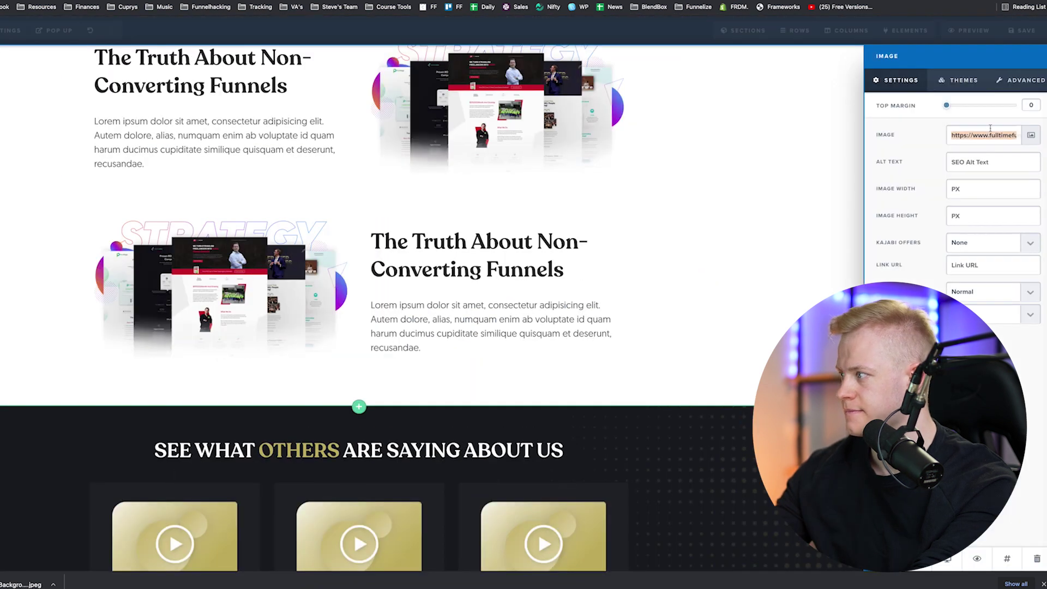
key("ctrl+v")
left_click(774, 212)
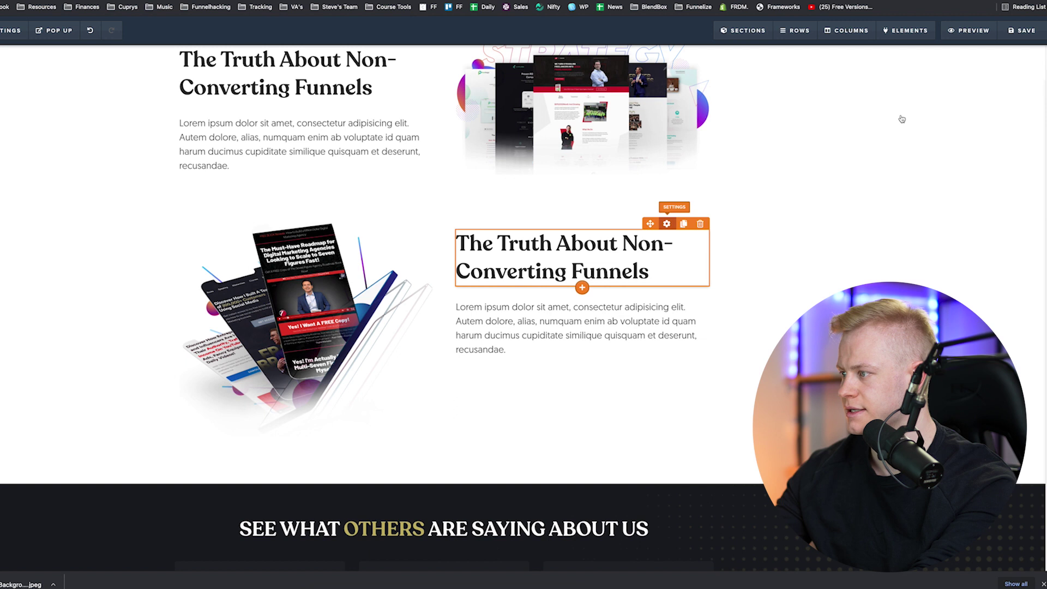
Step: Set the duplicated row's headline top margin to 30 and rewrite its text as "Here's How Our Funnels Are Different"
left_click_drag(957, 105, 966, 105)
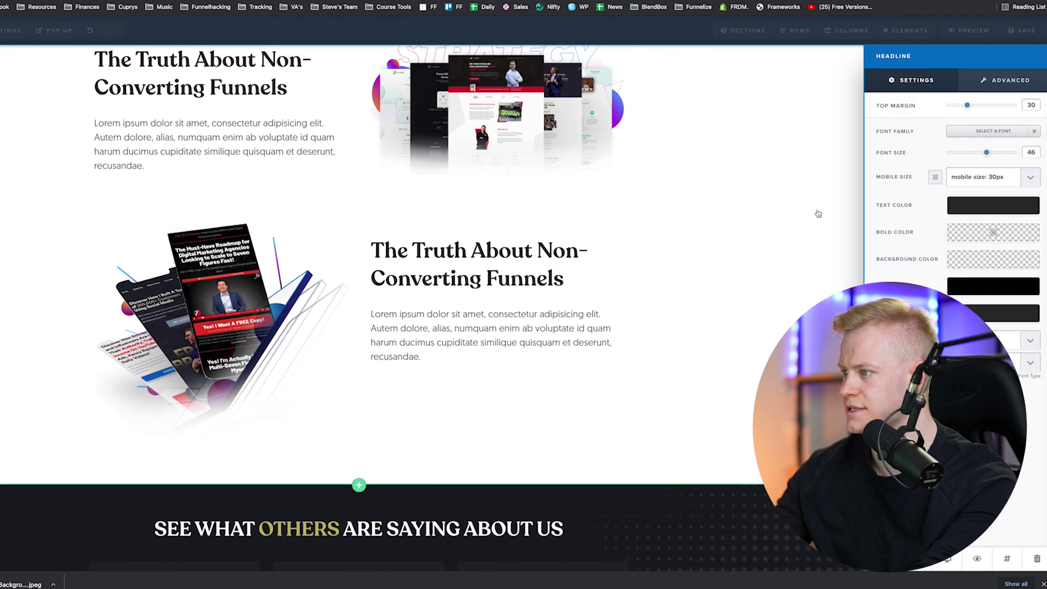
left_click(564, 261)
double_click(627, 249)
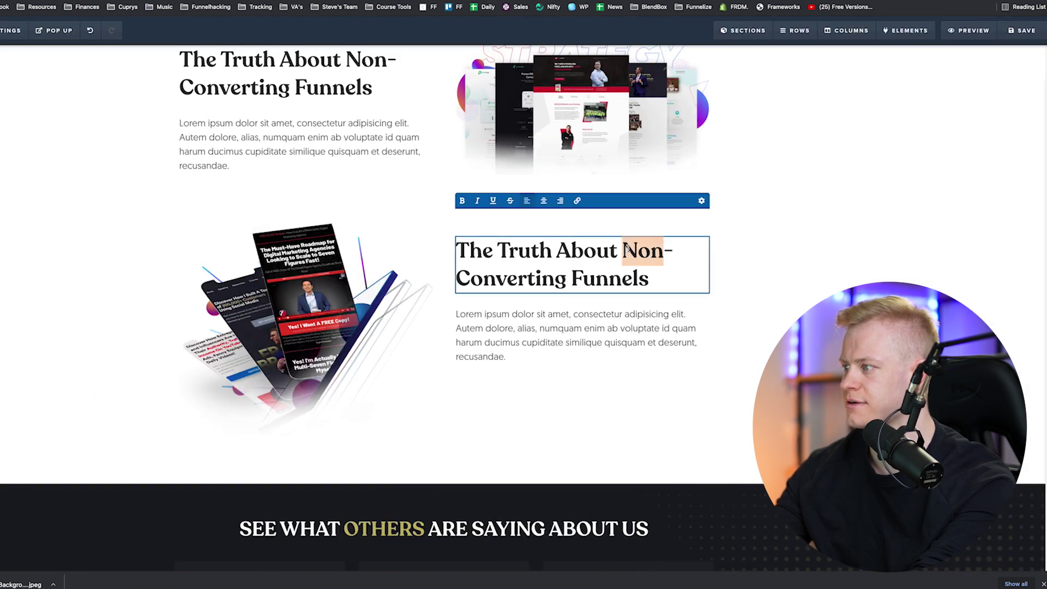
triple_click(627, 249)
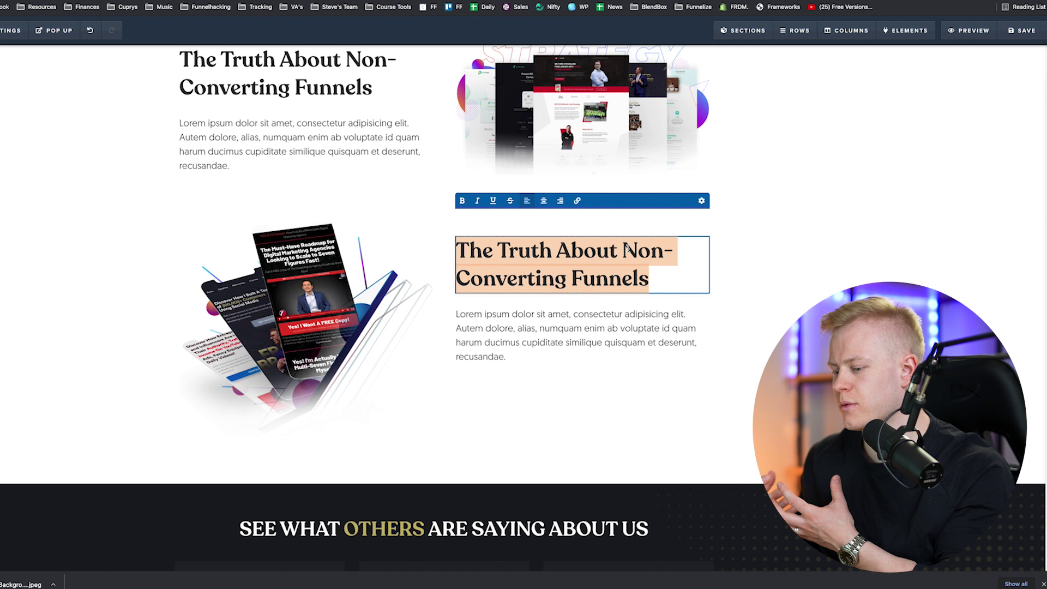
key("super+v")
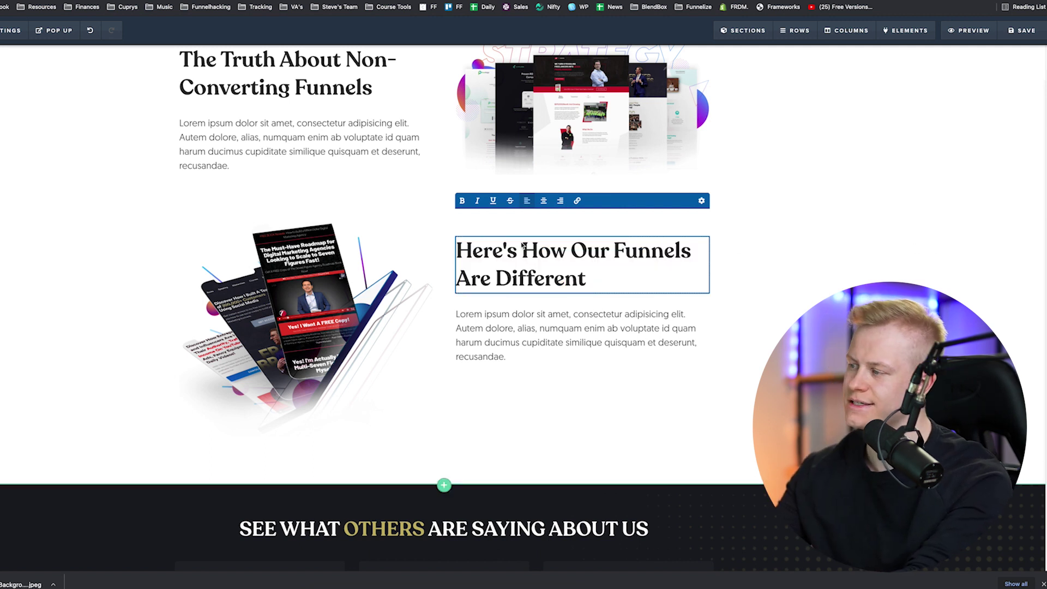
key("Escape")
Step: Duplicate the hero's "See Funnel Portfolio" button and move the copy below the Non-Converting Funnels paragraph
scroll(31, 278, "up", 7)
scroll(30, 279, "down", 7)
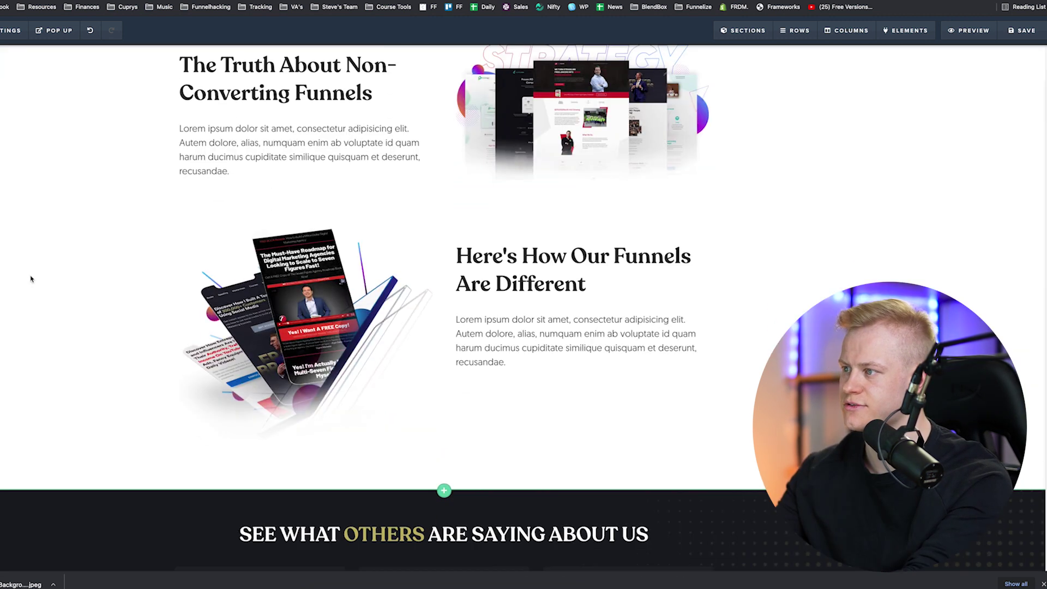
scroll(30, 279, "up", 2)
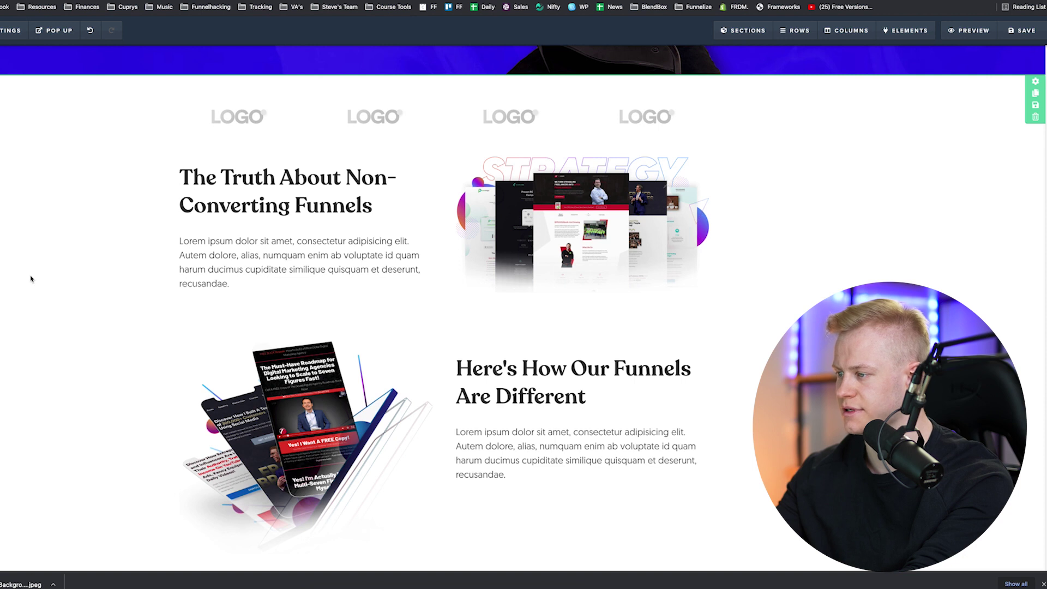
scroll(30, 278, "down", 1)
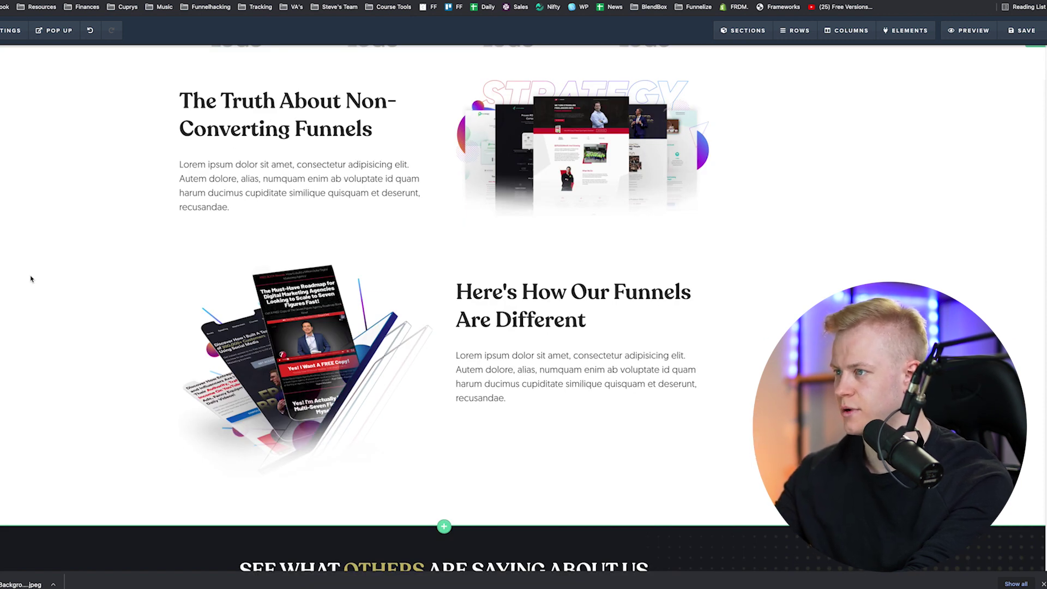
scroll(30, 278, "down", 2)
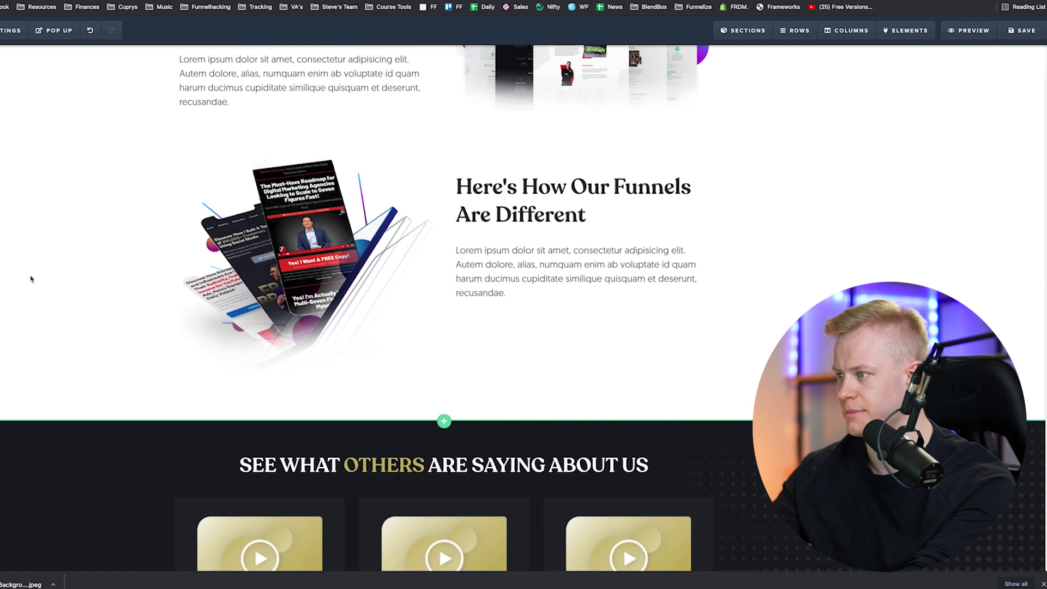
scroll(28, 276, "up", 7)
left_click(452, 148)
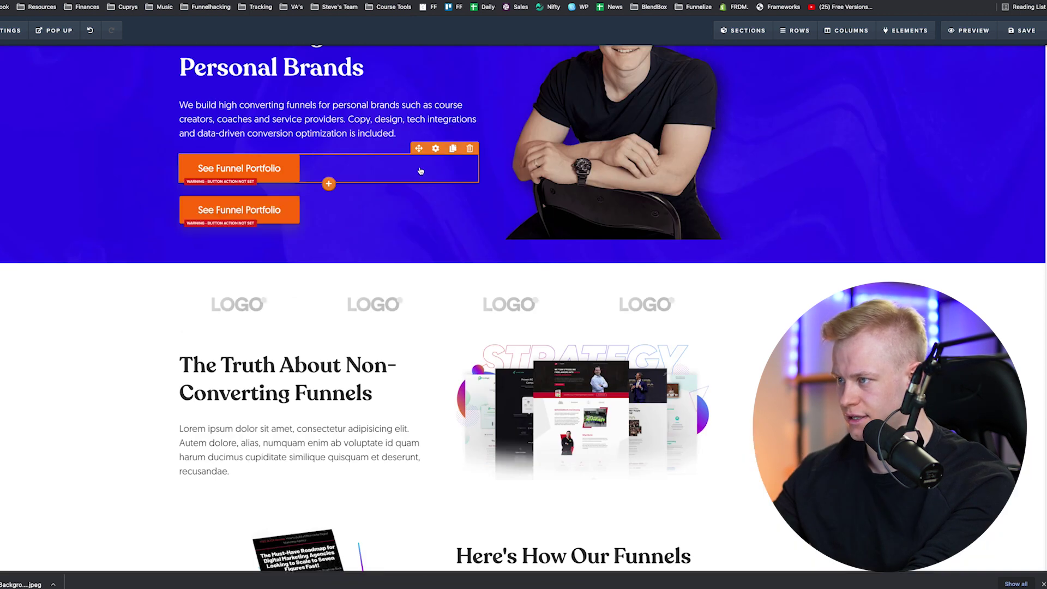
mouse_move(216, 435)
left_mouse_down()
mouse_move(209, 453)
mouse_move(213, 425)
mouse_move(219, 454)
left_mouse_up()
scroll(537, 462, "down", 2)
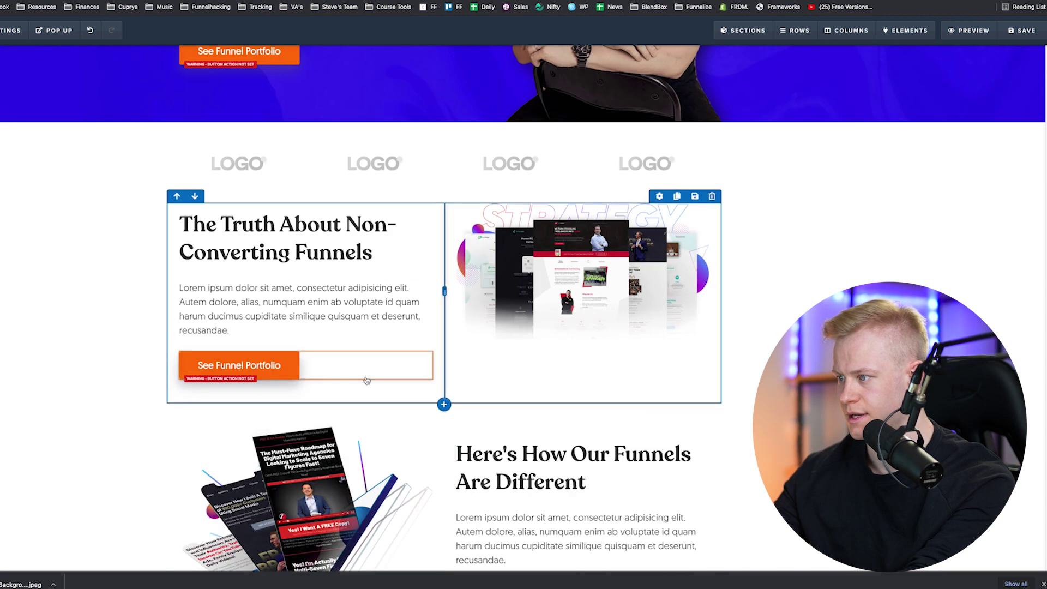
Step: Duplicate the Non-Converting Funnels row's button and move the copy below the "Here's How Our Funnels Are Different" paragraph
scroll(362, 374, "down", 2)
left_click(406, 229)
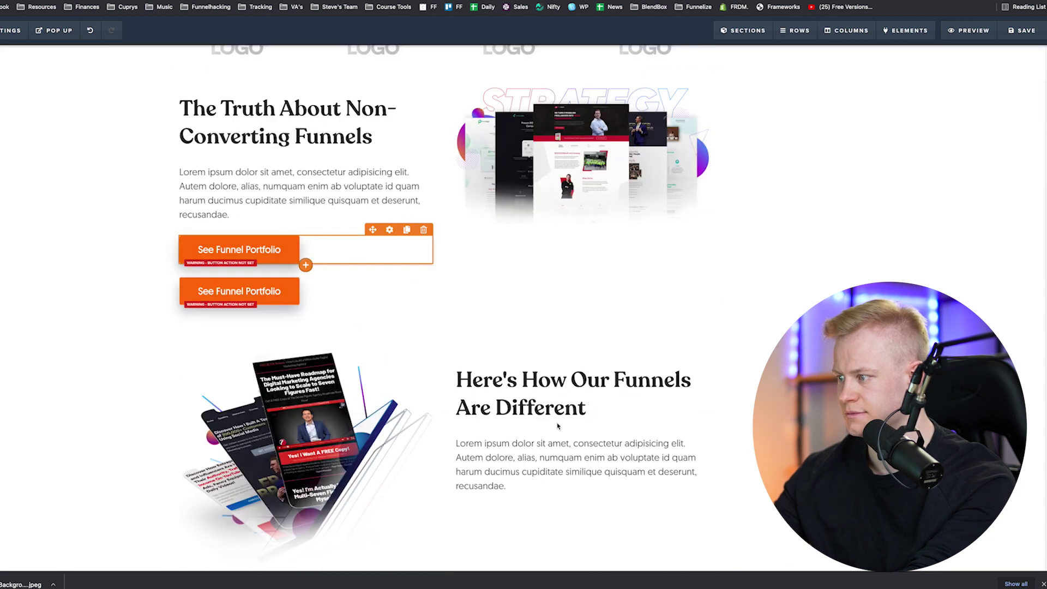
left_click_drag(557, 425, 516, 490)
scroll(524, 307, "down", 1)
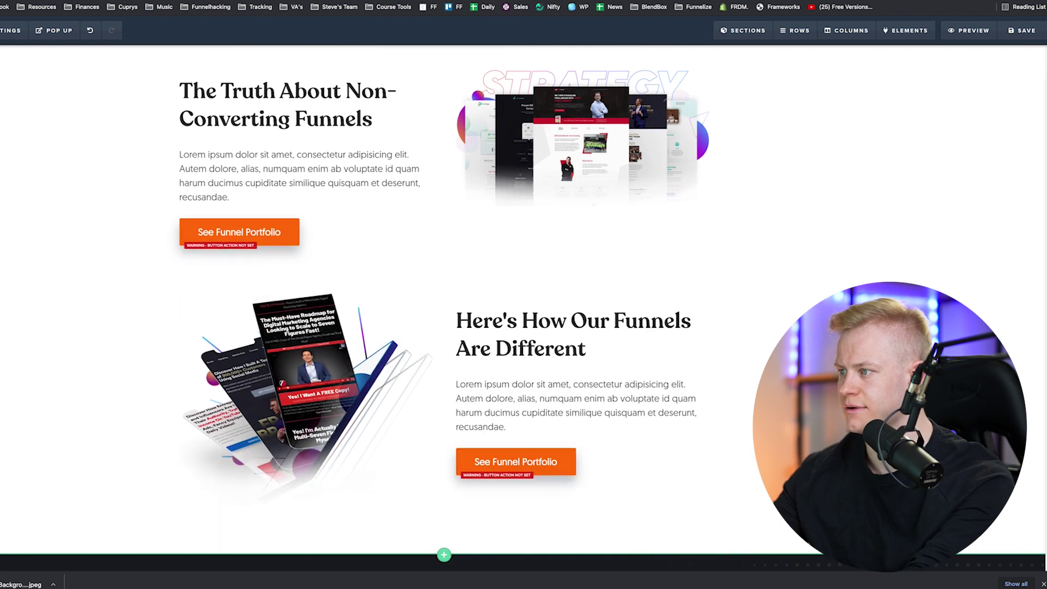
Step: Add a three-column row below the "Here's How Our Funnels Are Different" row
scroll(523, 308, "up", 5)
scroll(523, 308, "down", 6)
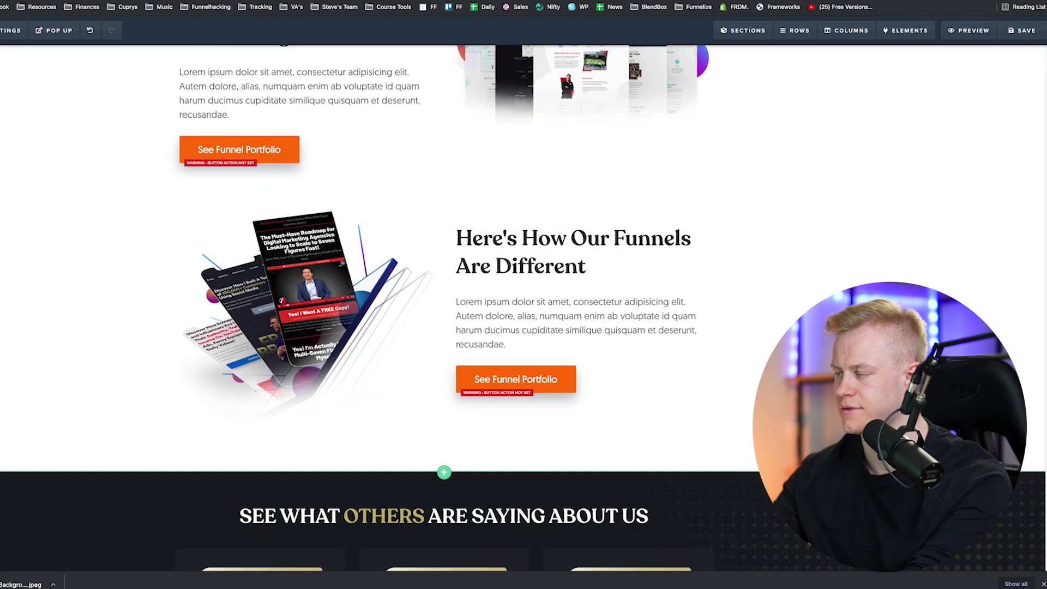
scroll(767, 300, "down", 1)
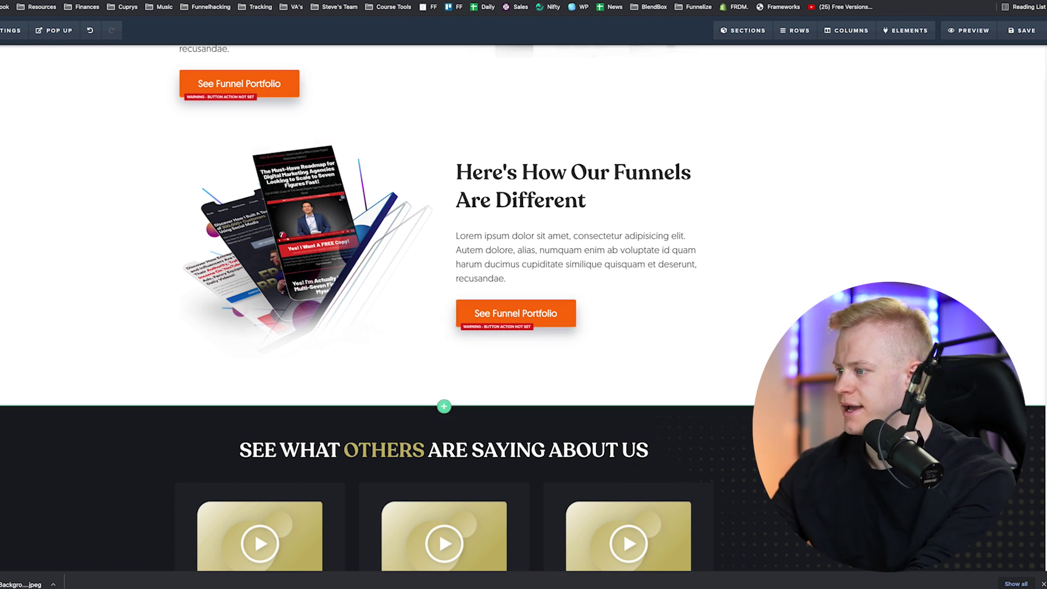
left_click(443, 381)
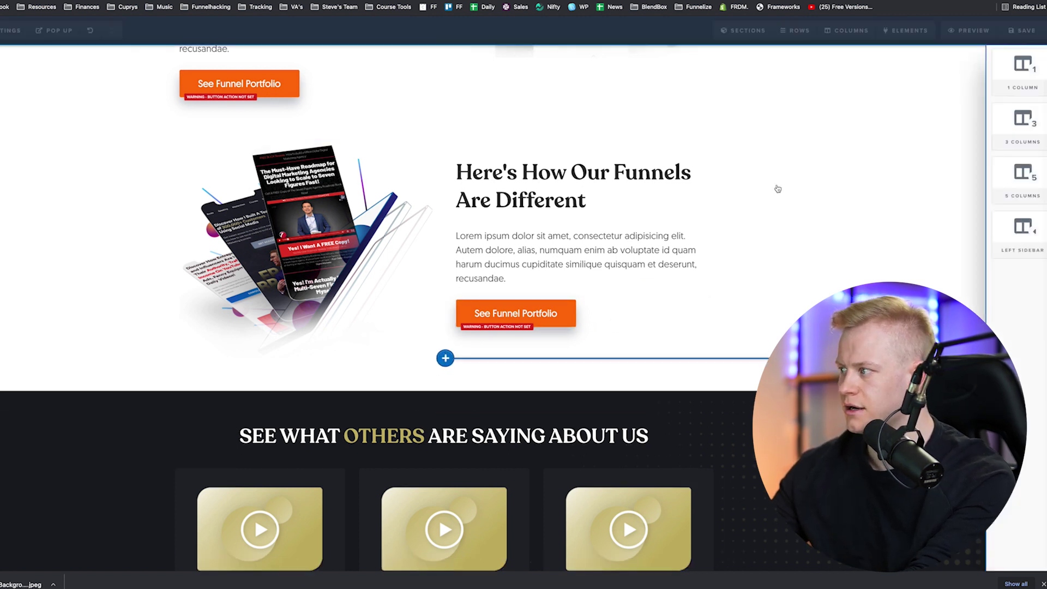
left_click(879, 121)
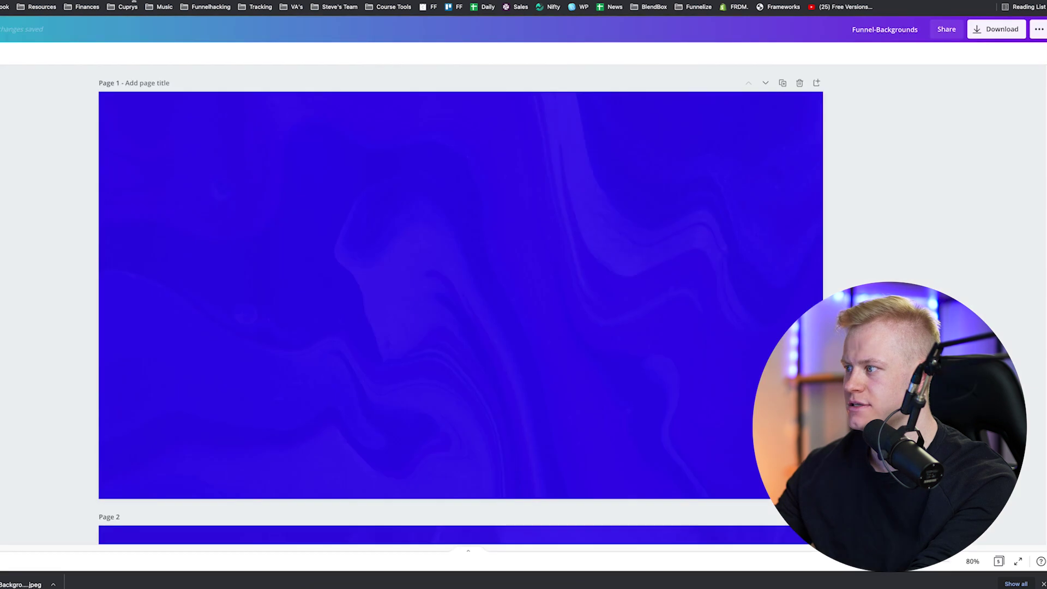
Step: Switch to the Funnel-Backgrounds design in Canva and download only page 2 as a JPG with quality 75
scroll(645, 218, "down", 6)
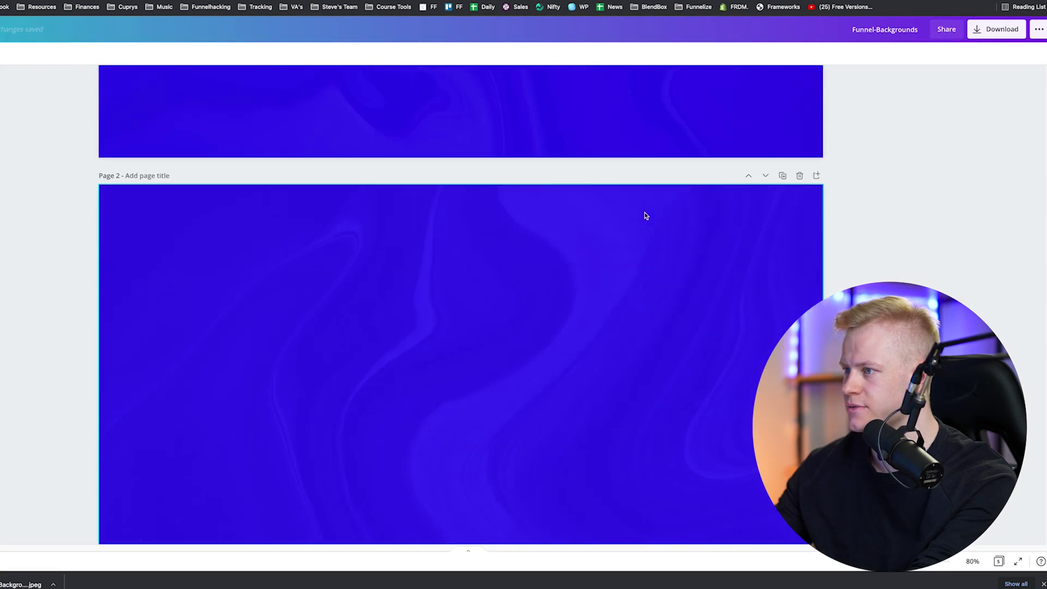
left_click(996, 29)
left_click(929, 205)
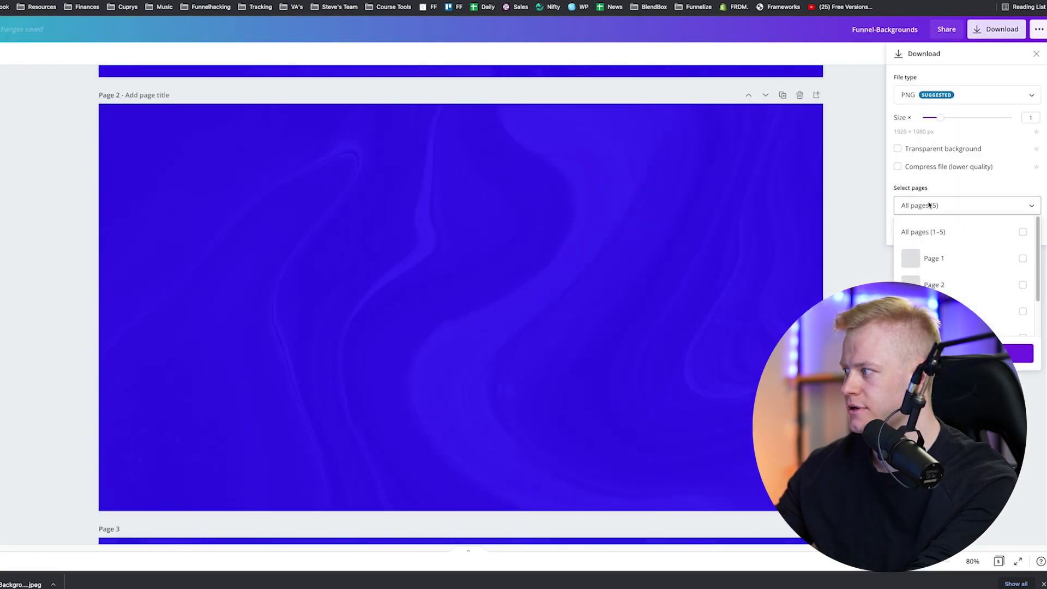
left_click(1022, 285)
left_click(889, 252)
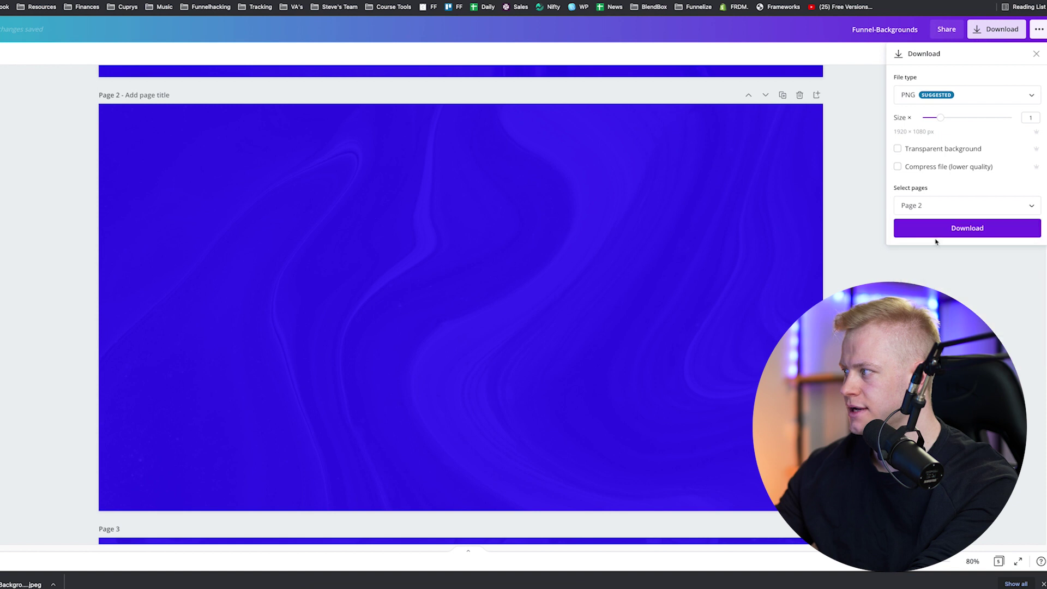
left_click(936, 102)
left_click(928, 122)
left_click_drag(995, 147, 994, 153)
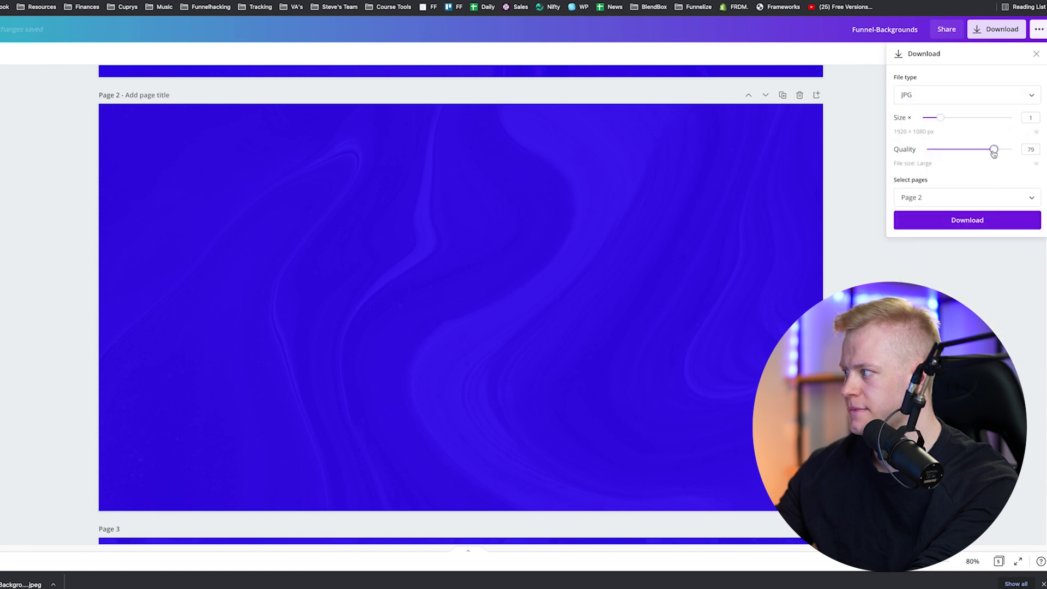
left_click(966, 219)
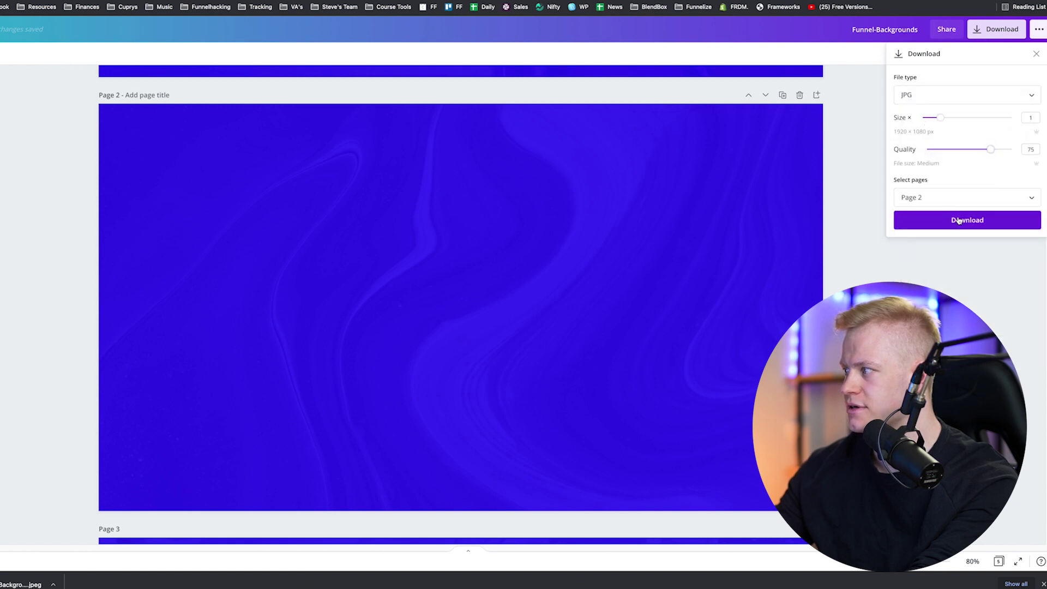
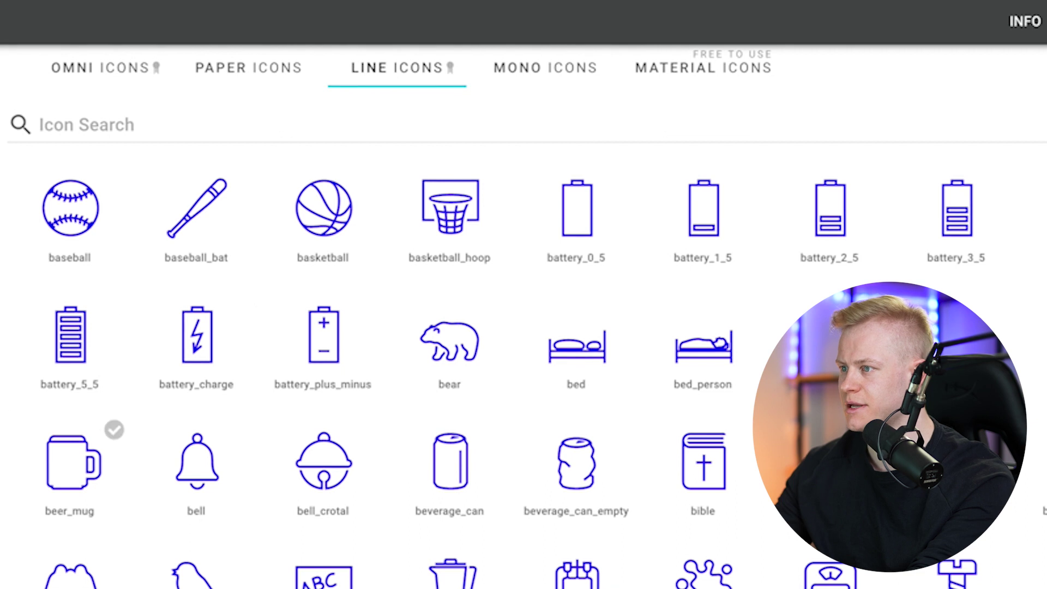
Step: Search the line icons for "funne", "message" and "sales", selecting mail_filter, megaphone and money_interest for download
left_click(101, 133)
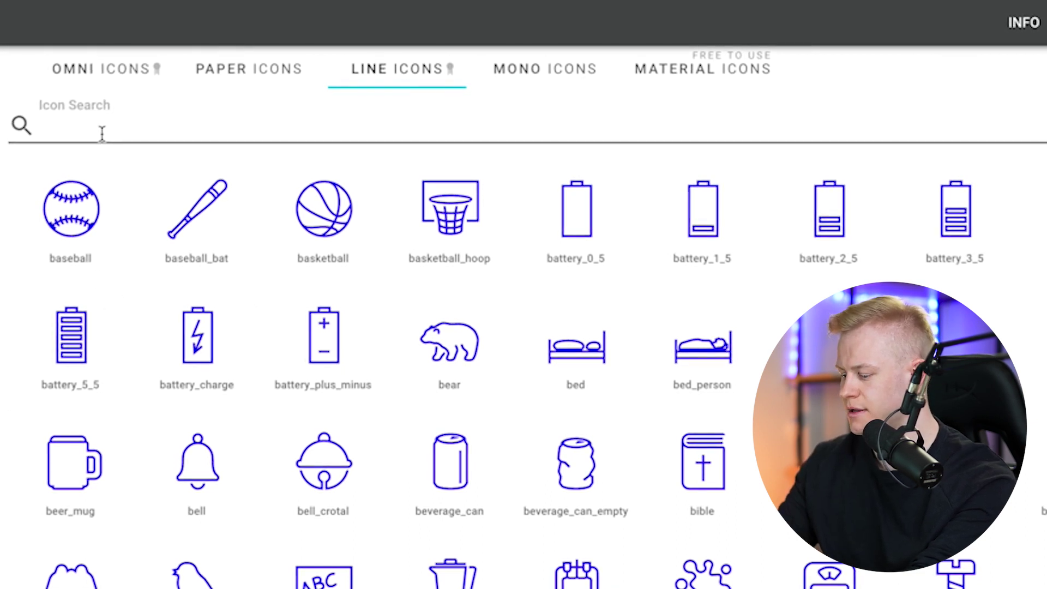
type("funne")
left_click(492, 182)
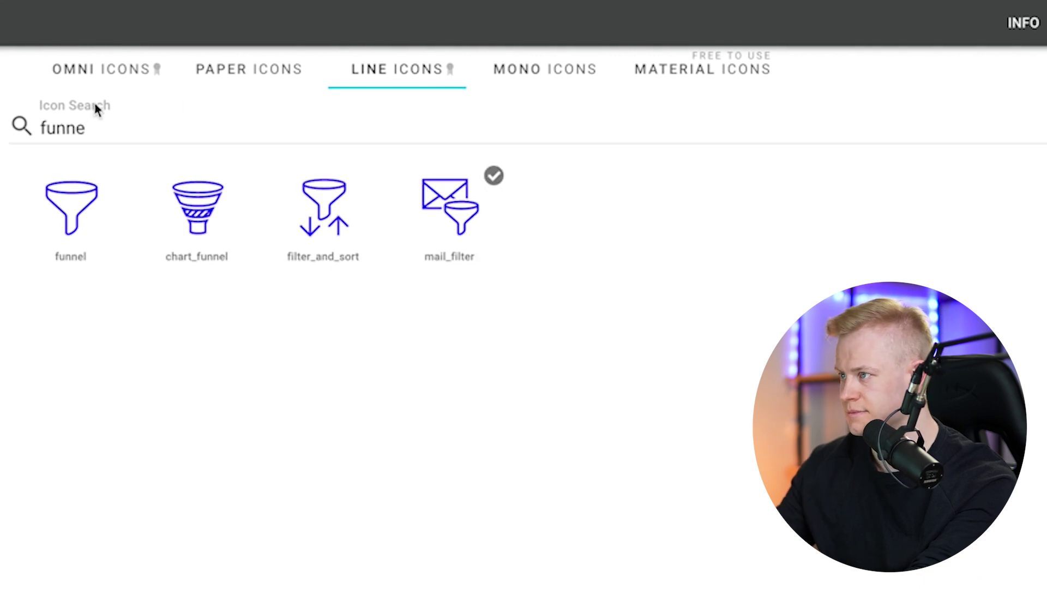
double_click(82, 128)
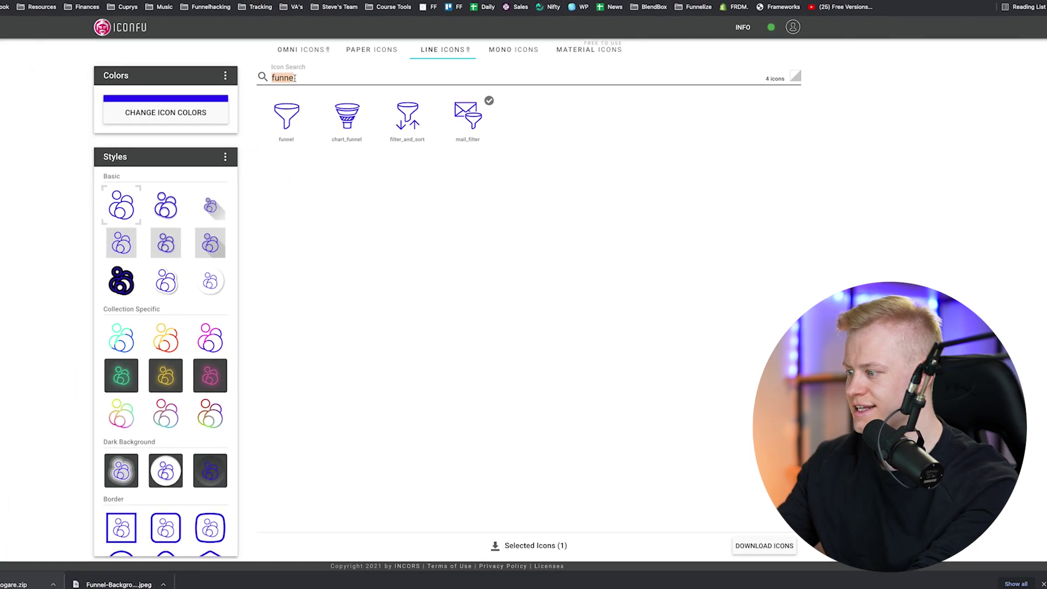
type("message")
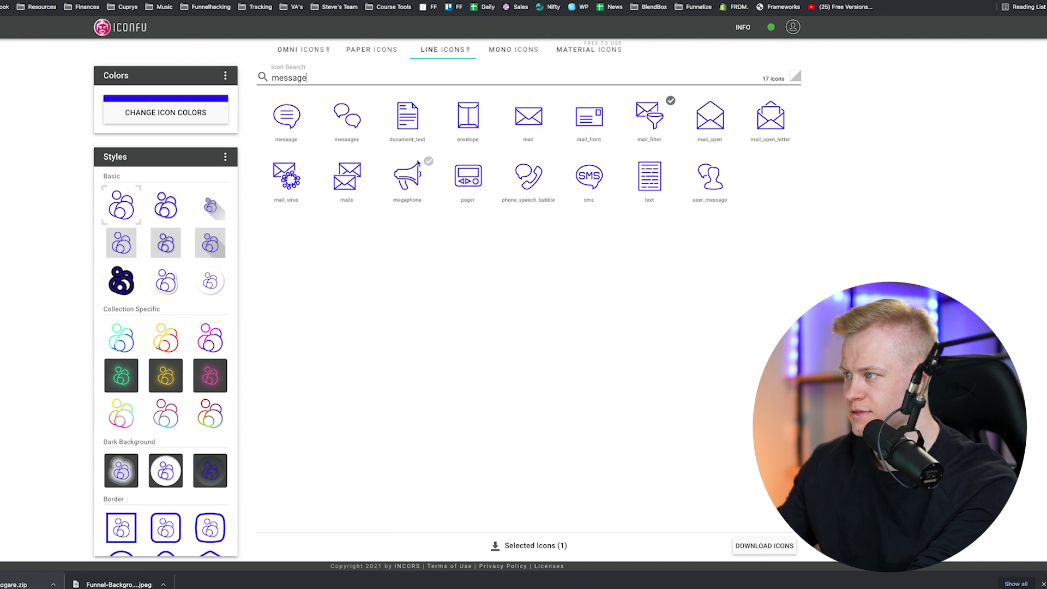
left_click(417, 162)
double_click(353, 77)
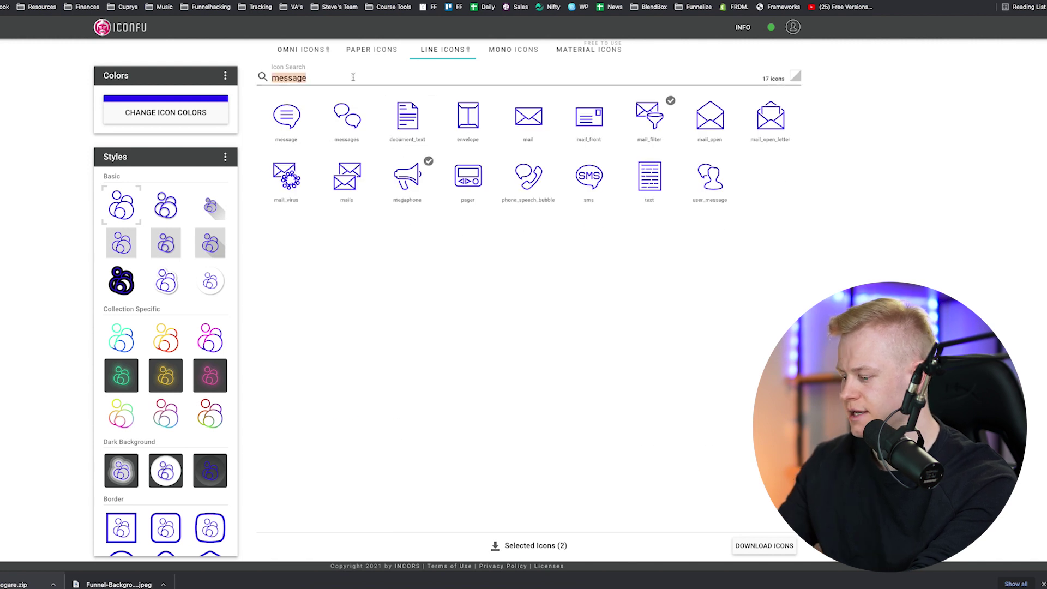
type("sales")
left_click(428, 101)
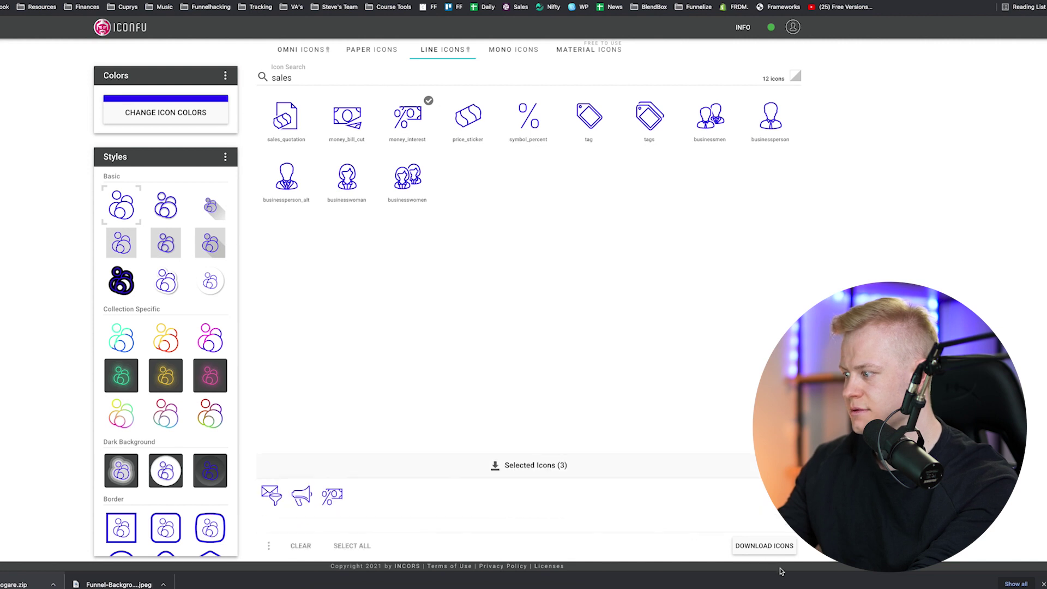
Step: Download the three selected icons as PNG files at 128 px
left_click(777, 548)
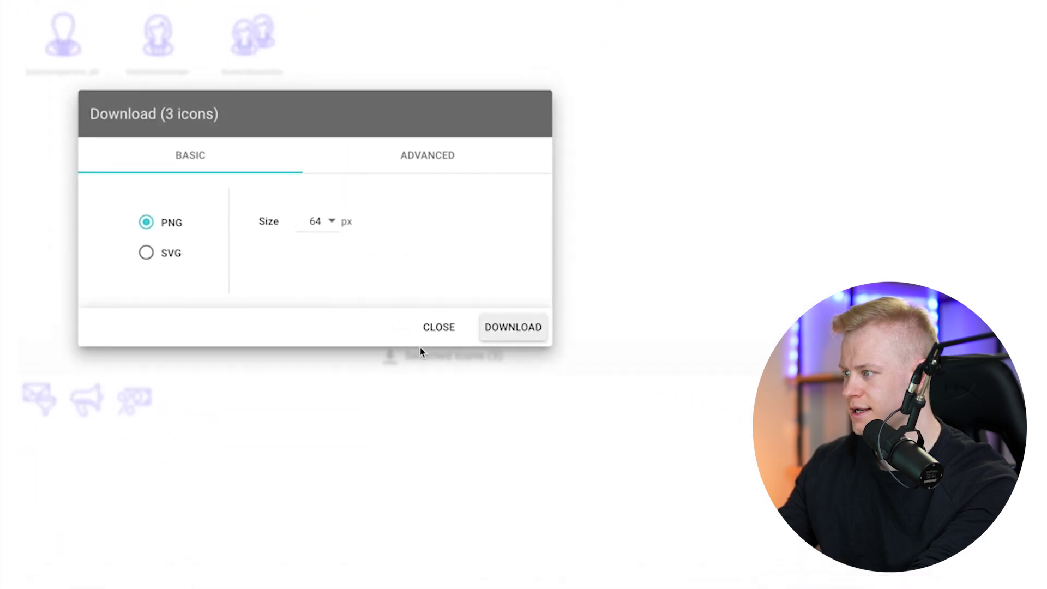
left_click(322, 197)
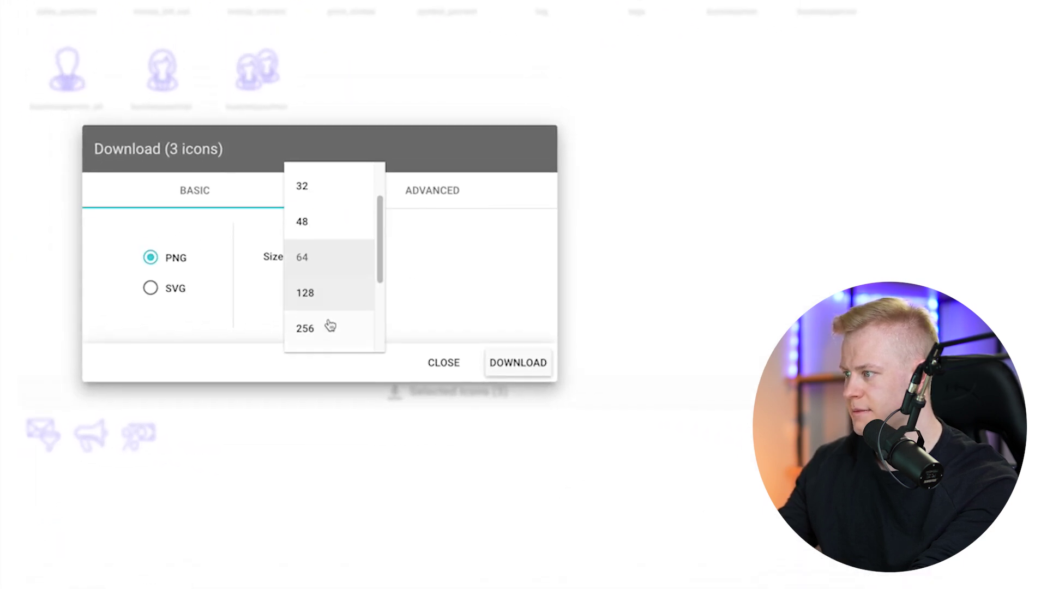
left_click(327, 294)
left_click(510, 384)
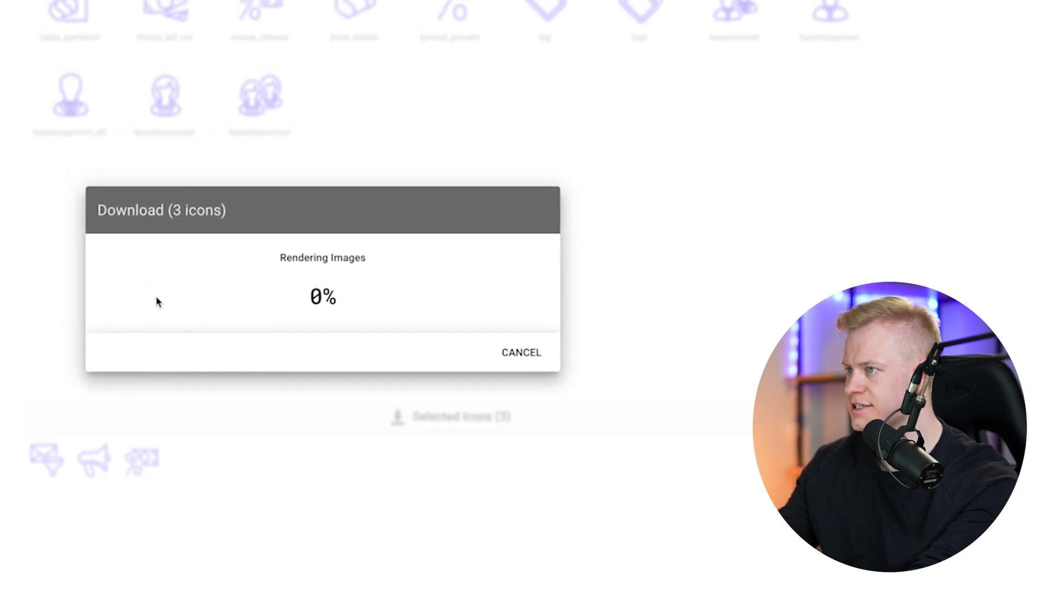
key("Return")
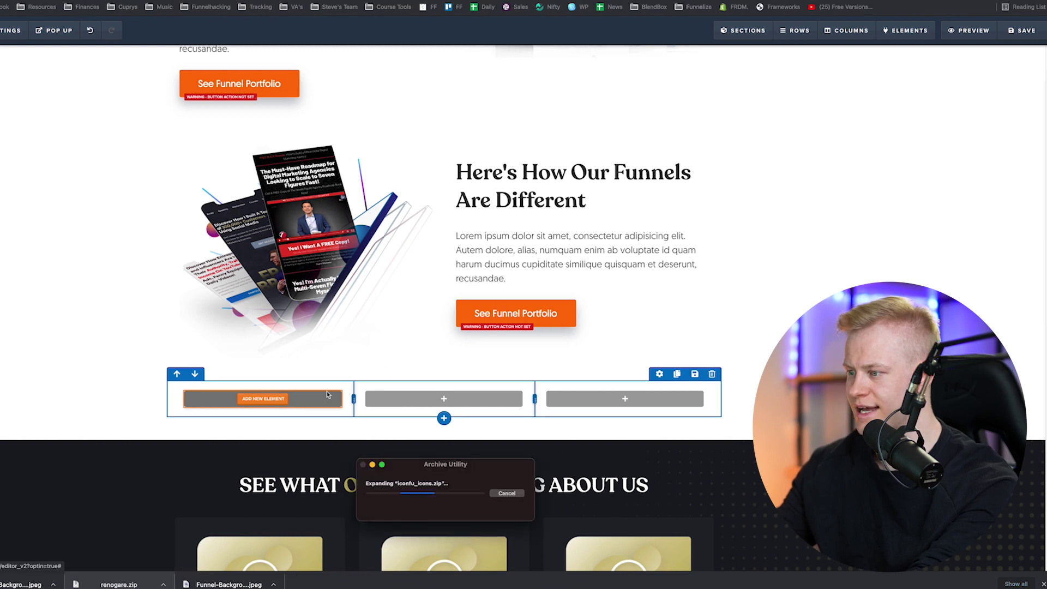
Step: Switch to the ClickFunnels editor and add an image element to the first column of the empty three-column row
left_click(279, 403)
scroll(903, 467, "down", 5)
scroll(902, 466, "down", 2)
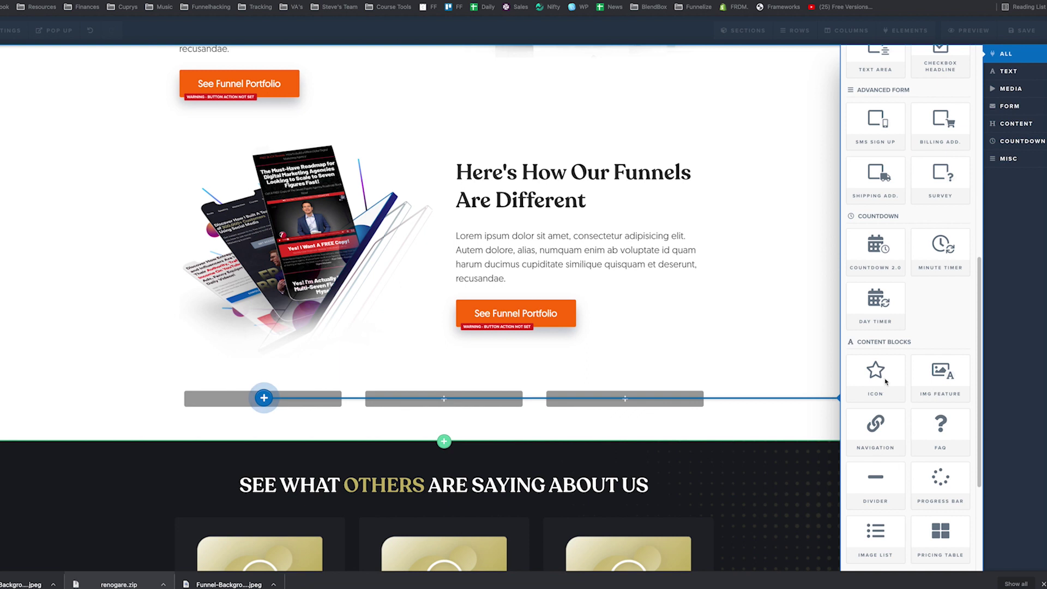
scroll(885, 382, "up", 9)
left_click_drag(882, 243, 164, 259)
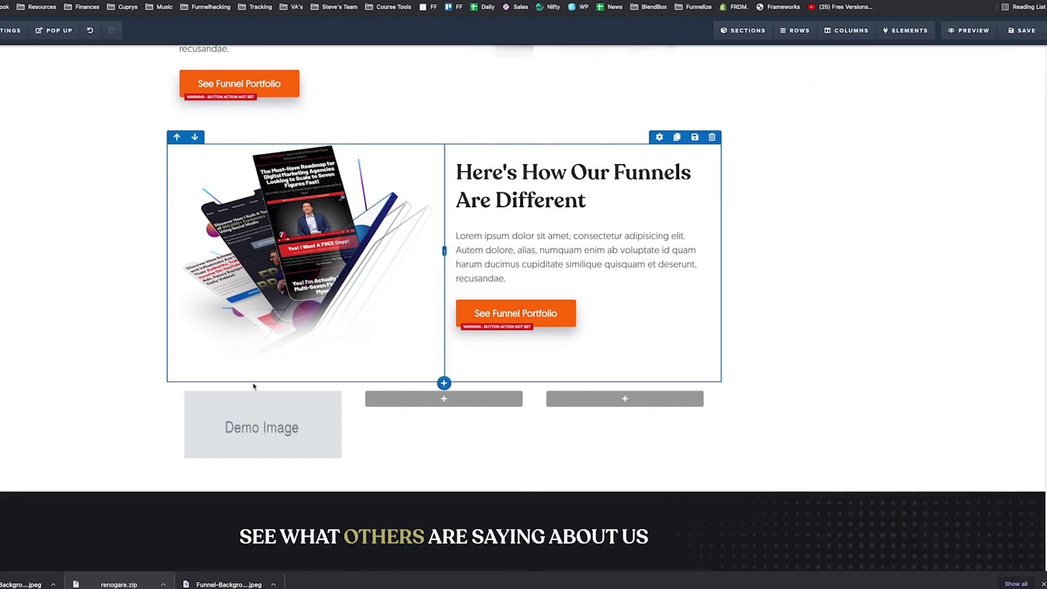
Step: Set the demo image's width to 100 and replace it with the uploaded mail_filter icon
left_click(253, 403)
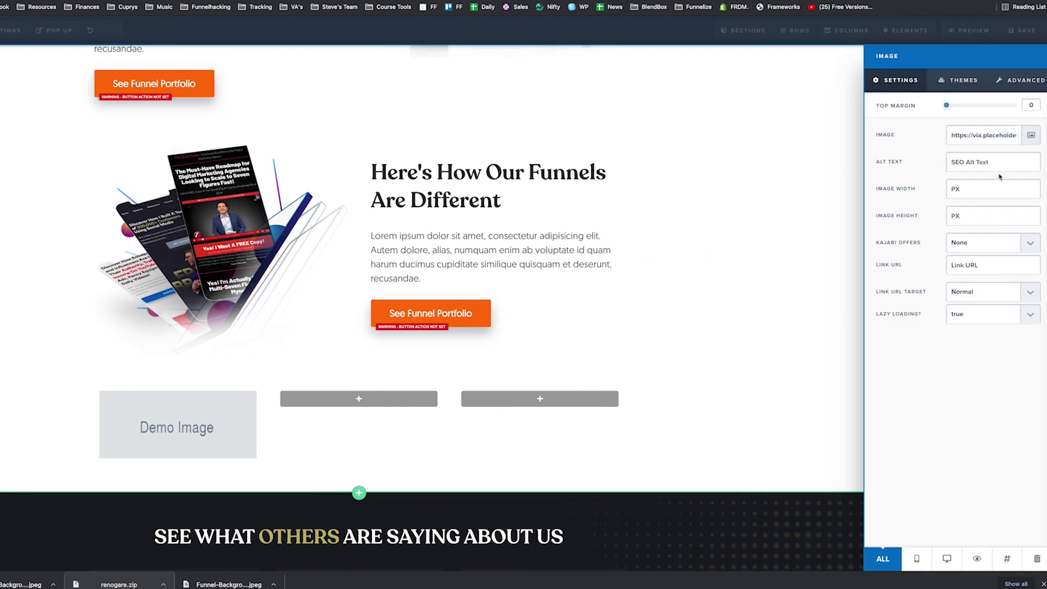
left_click(961, 189)
type("75")
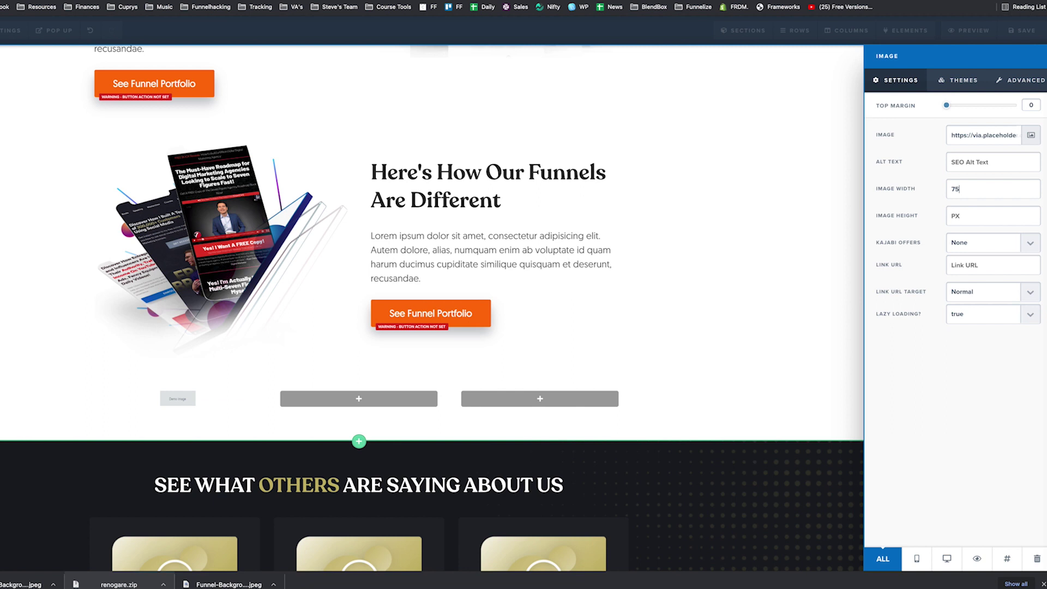
key("BackSpace")
type("100")
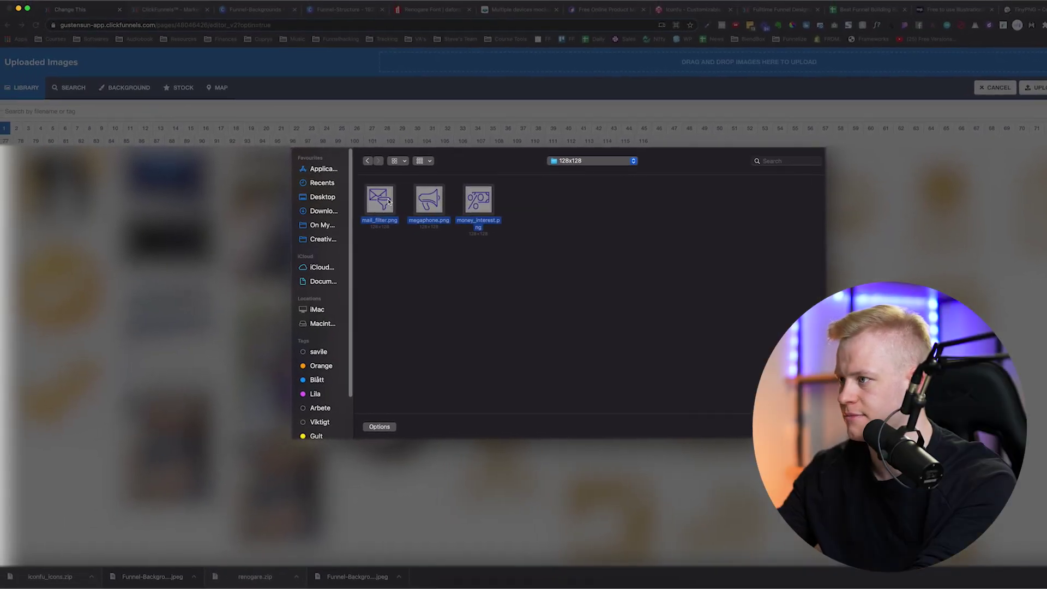
key("Return")
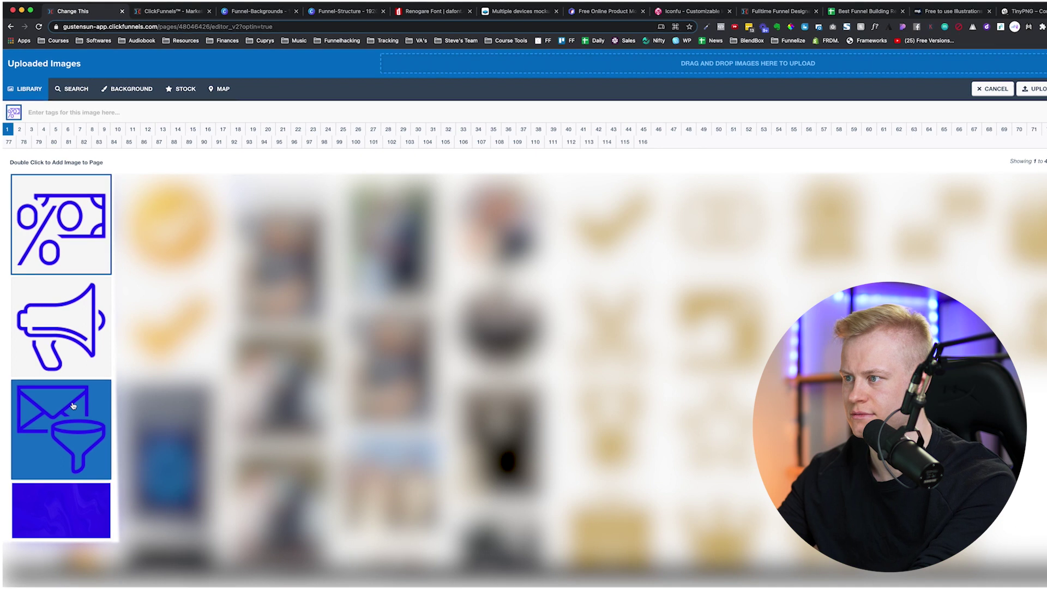
double_click(71, 406)
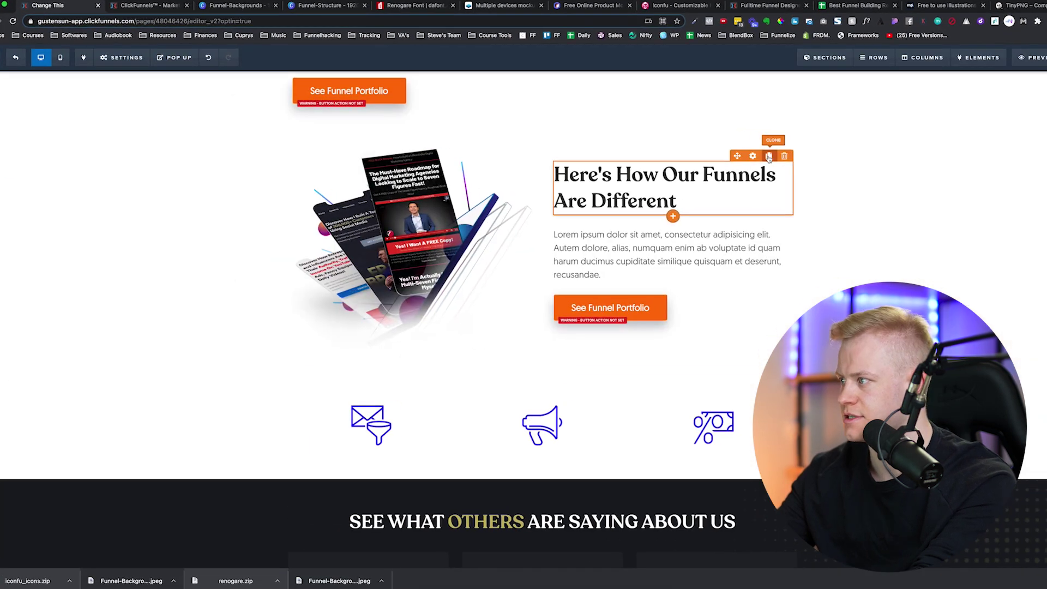
Step: Duplicate the "Here's How Our Funnels Are Different" headline, move the copy below the mail-and-funnel icon and change its text to "Headline"
left_click(714, 147)
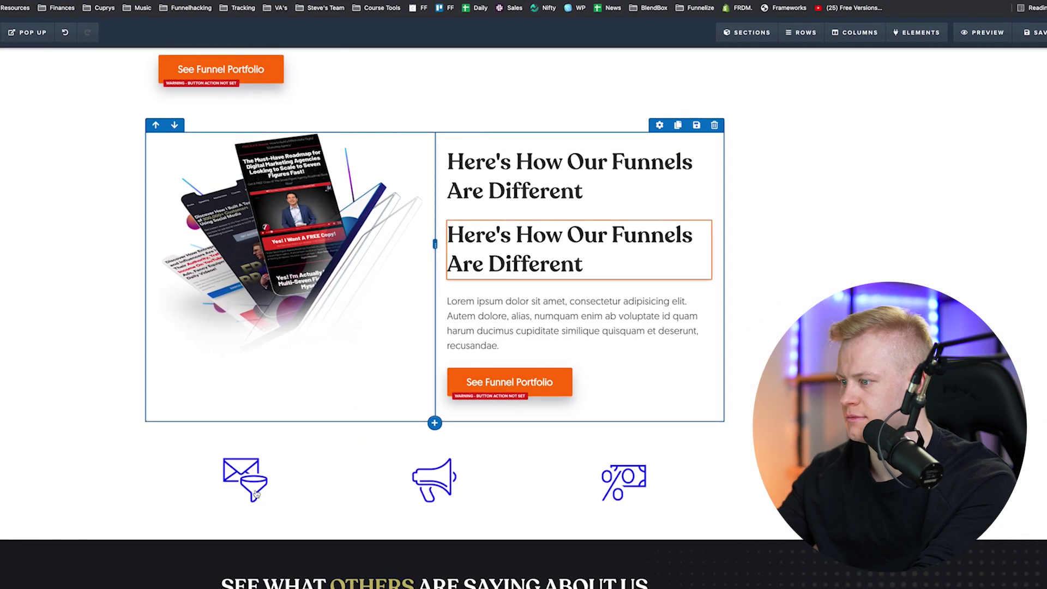
left_click_drag(242, 497, 238, 502)
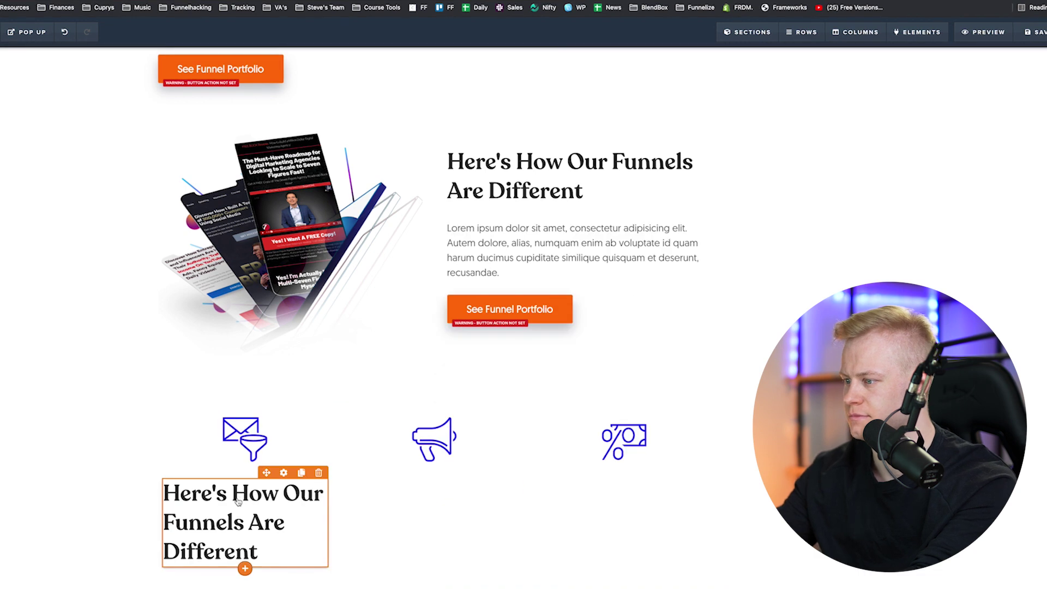
left_click(233, 480)
key("ctrl+a")
type("Headline")
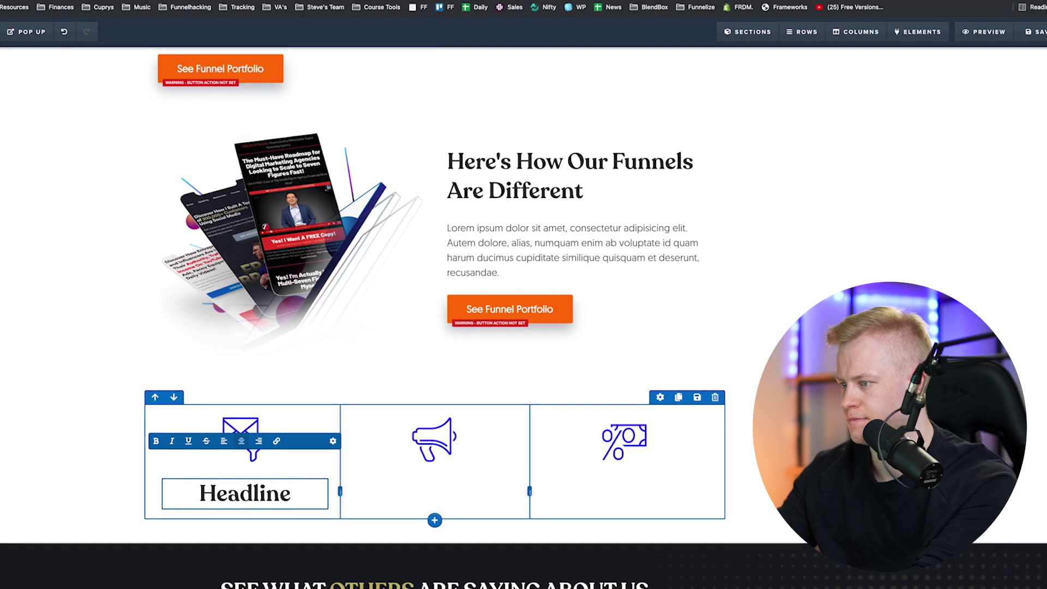
Step: Reduce the font size of the "Headline" text below the mail-and-funnel icon
left_click(333, 440)
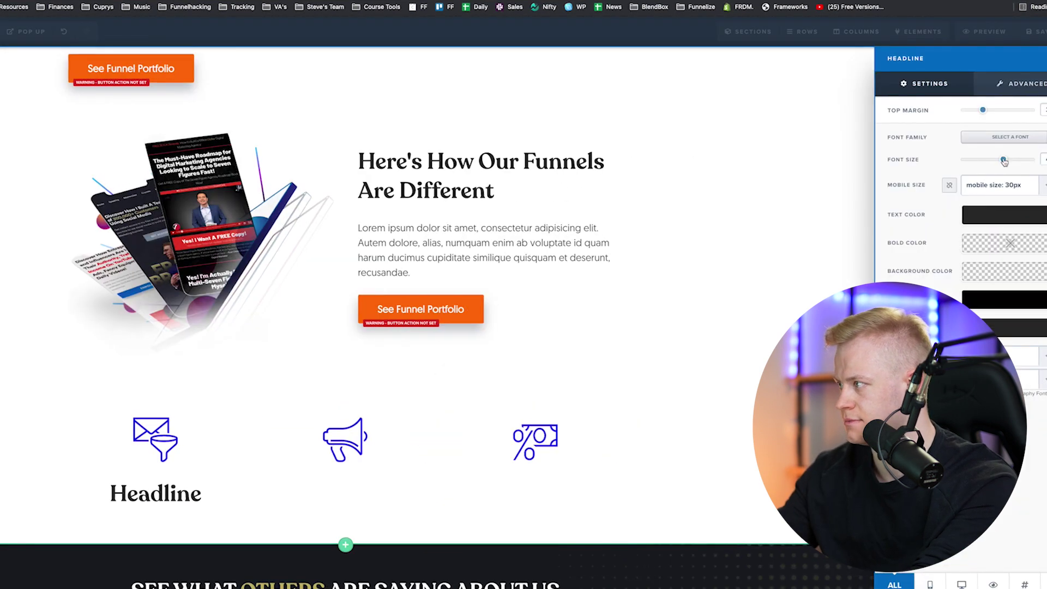
left_click_drag(990, 158, 985, 159)
left_click(261, 491)
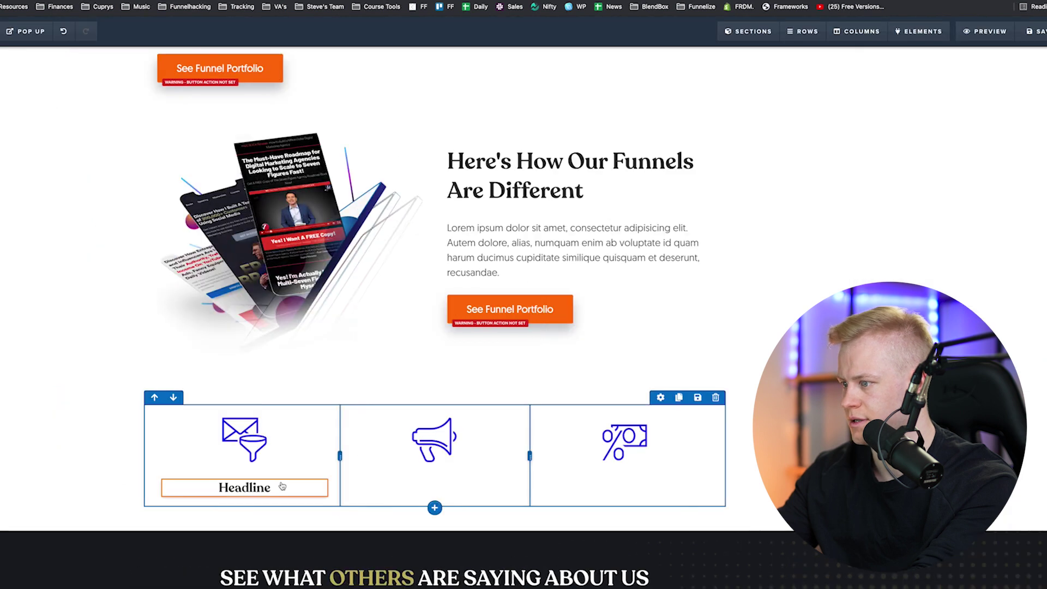
Step: Duplicate the small "Headline" twice and place the copies below the megaphone and percent-money icons
left_click(299, 474)
left_click(299, 474)
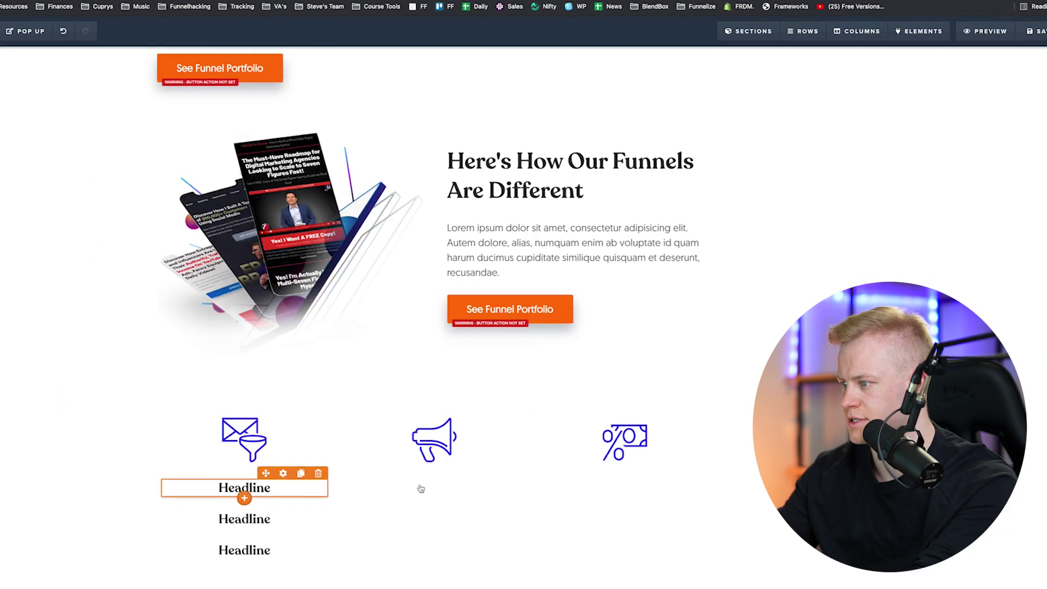
left_click_drag(450, 452, 445, 459)
left_click_drag(284, 492, 632, 466)
Step: Duplicate the lorem ipsum paragraph below the first column's headline and shorten the copy so it ends at "numquam."
left_click(686, 214)
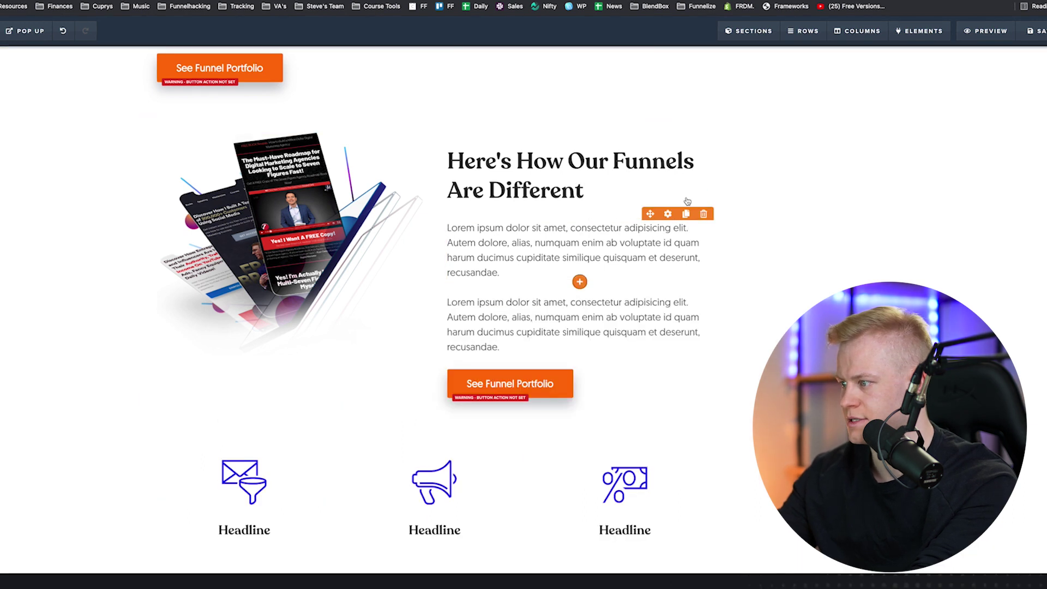
mouse_move(578, 297)
left_mouse_down()
mouse_move(229, 540)
mouse_move(247, 405)
mouse_move(289, 474)
left_mouse_up()
left_click(247, 405)
left_click(241, 354)
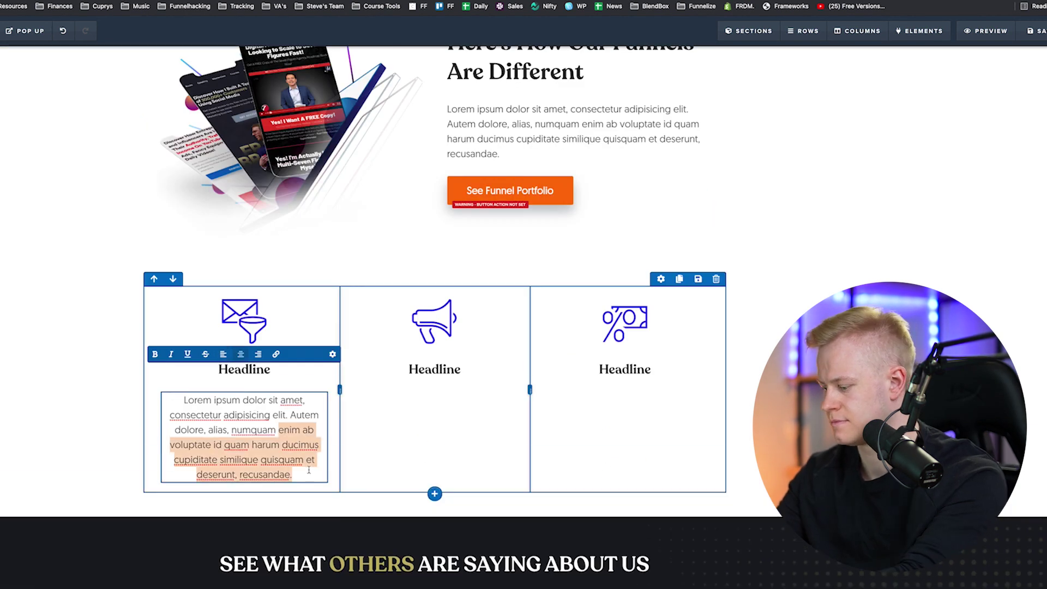
key("BackSpace")
Step: Duplicate the shortened paragraph and place copies below the headlines in the second and third columns
left_click(299, 385)
left_click_drag(265, 385, 607, 382)
left_click(490, 386)
Step: Increase the spacing at the bottom of the three-column icon row
left_click(661, 279)
left_click_drag(998, 112, 1004, 112)
left_click(738, 345)
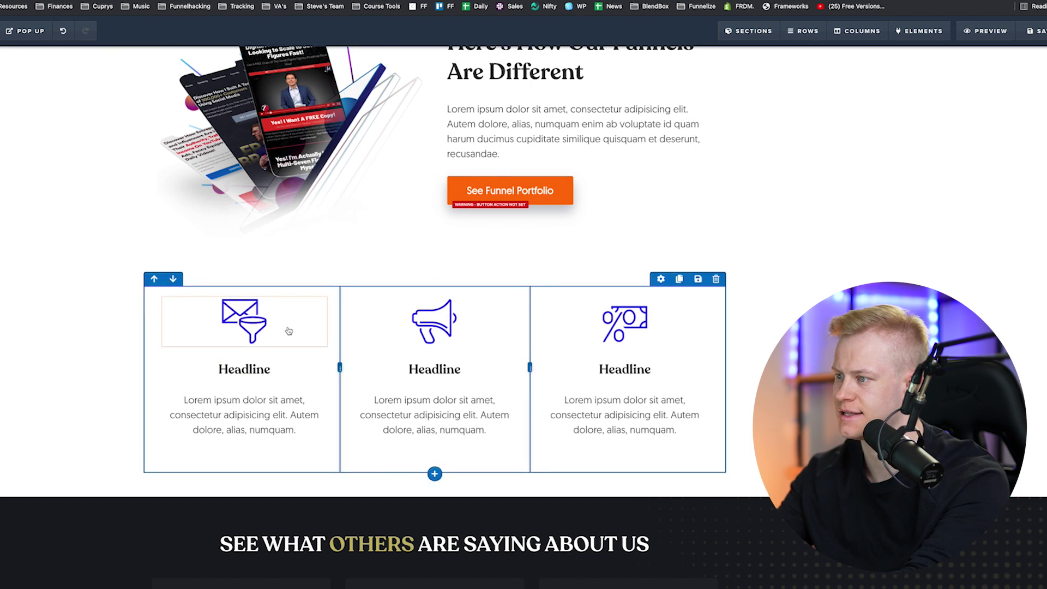
Step: Clear the background image of the "See What Others Are Saying About Us" section
scroll(434, 491, "down", 2)
scroll(435, 490, "up", 3)
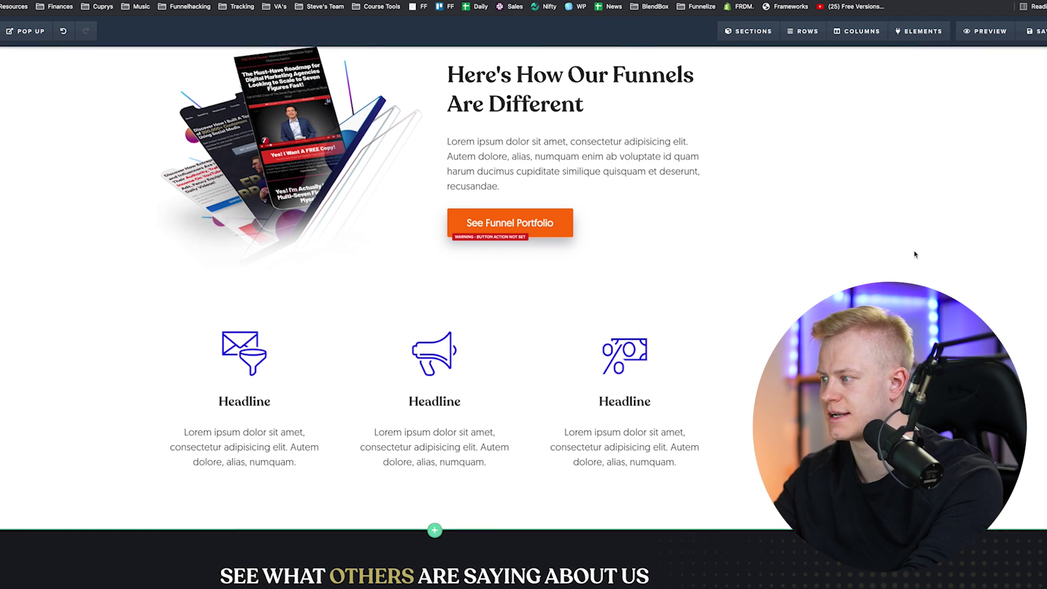
scroll(914, 256, "down", 4)
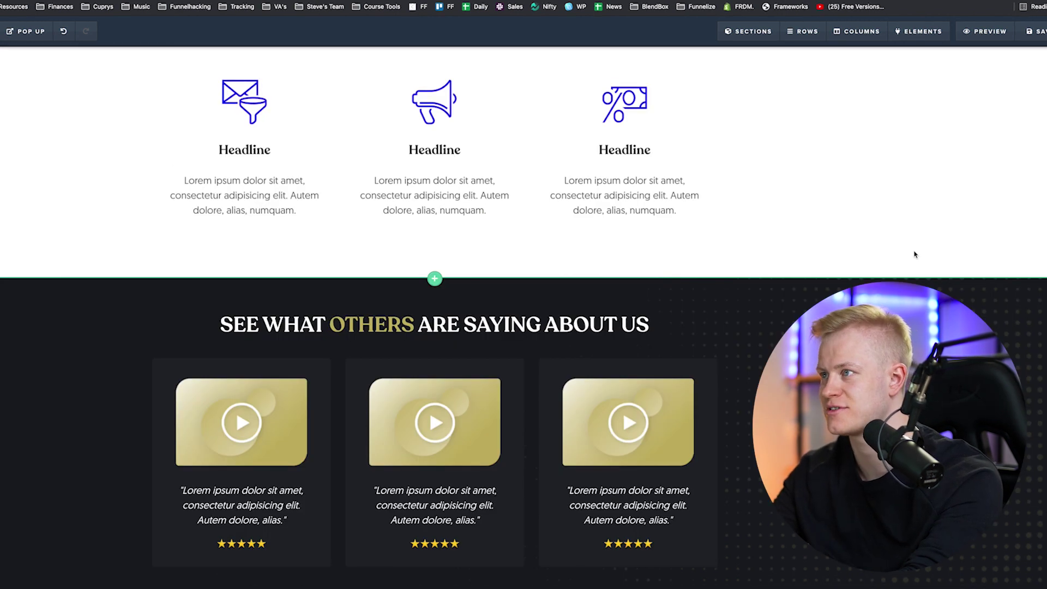
scroll(763, 235, "down", 4)
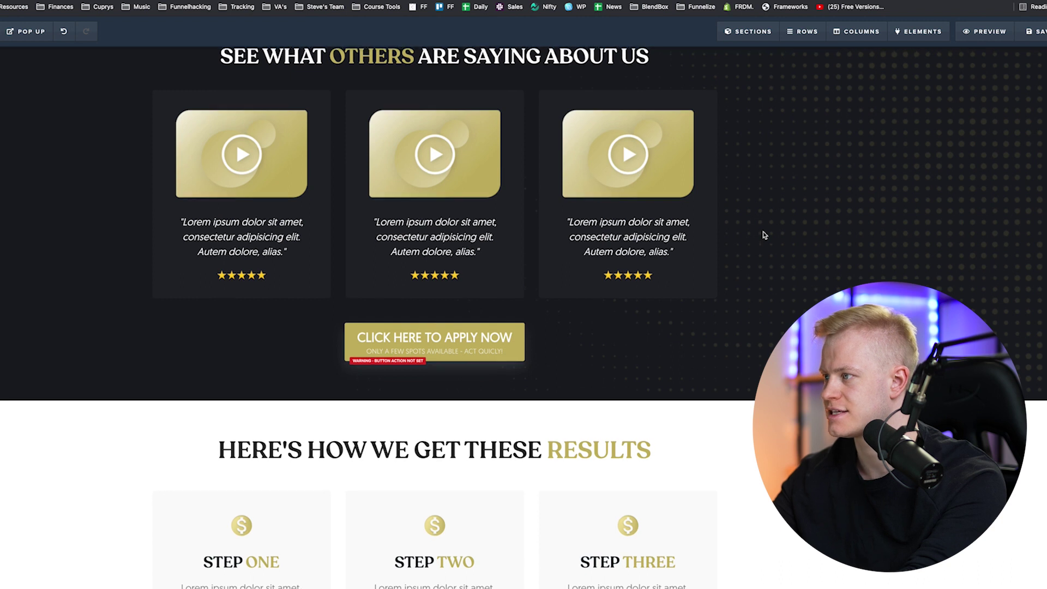
scroll(763, 234, "up", 2)
left_click(986, 121)
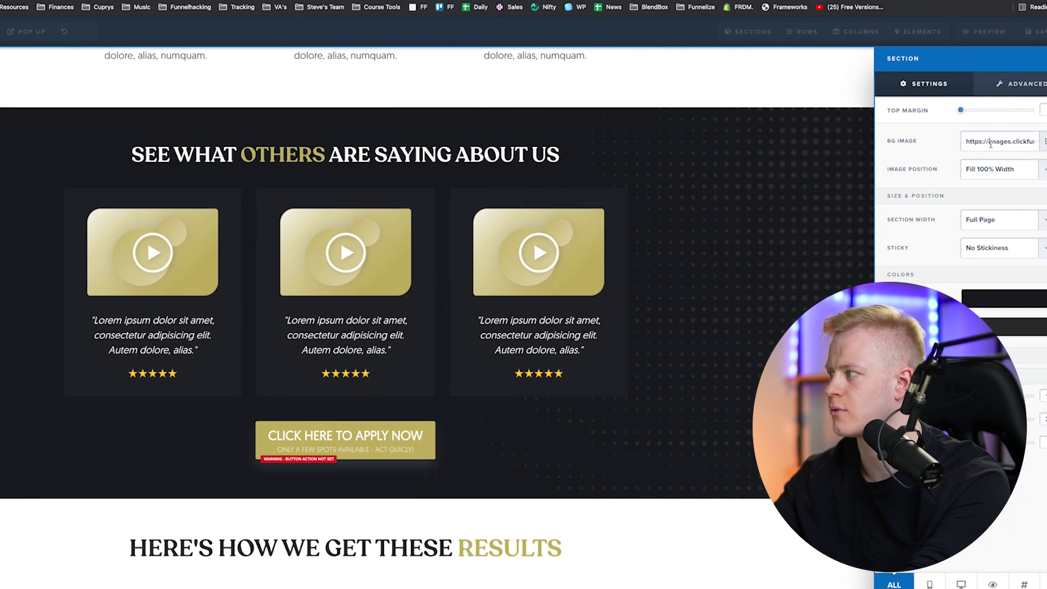
key("BackSpace")
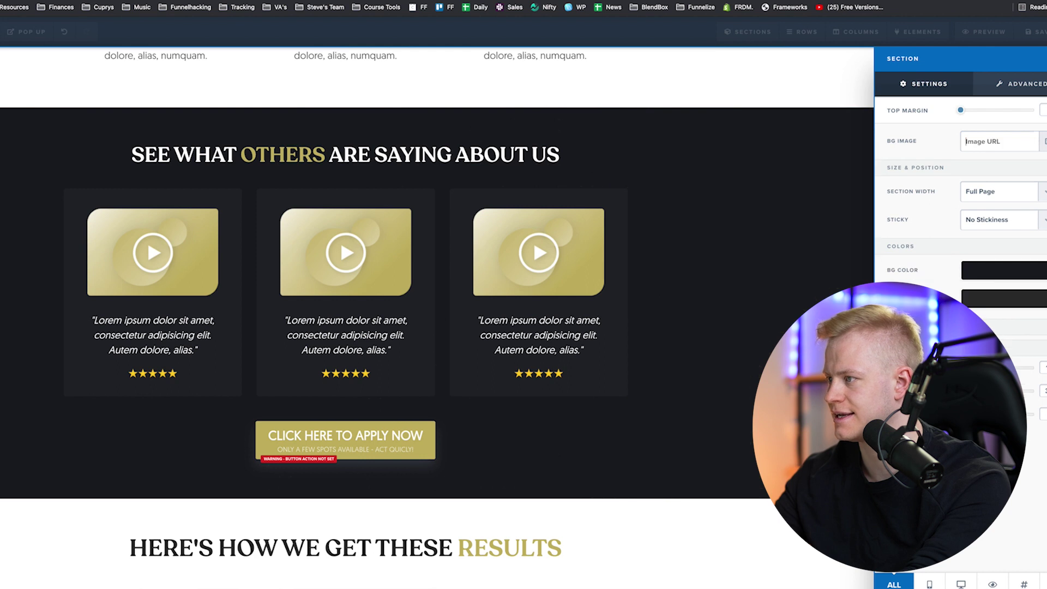
left_click(999, 272)
Step: Upload the blue background image from the Desktop and use it as the testimonial section's background
left_click(1033, 231)
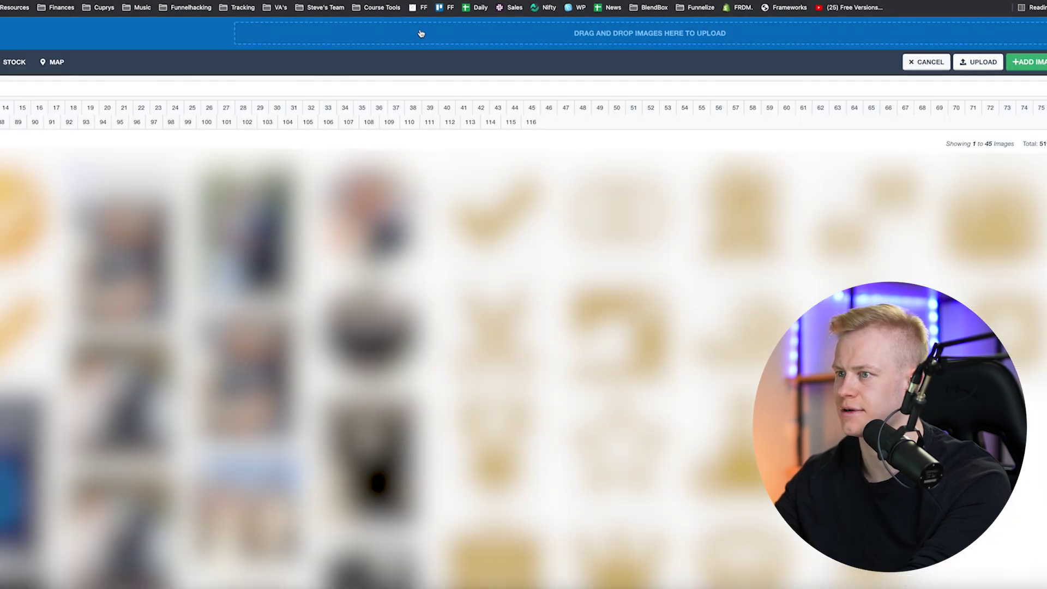
left_click(421, 33)
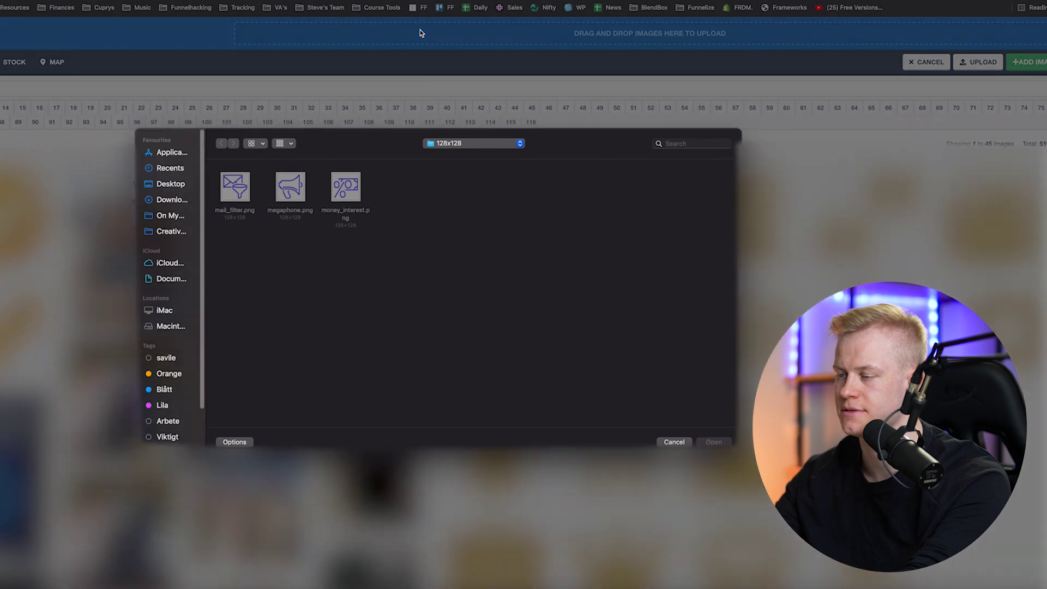
left_click(167, 185)
left_click(349, 190)
left_click(712, 444)
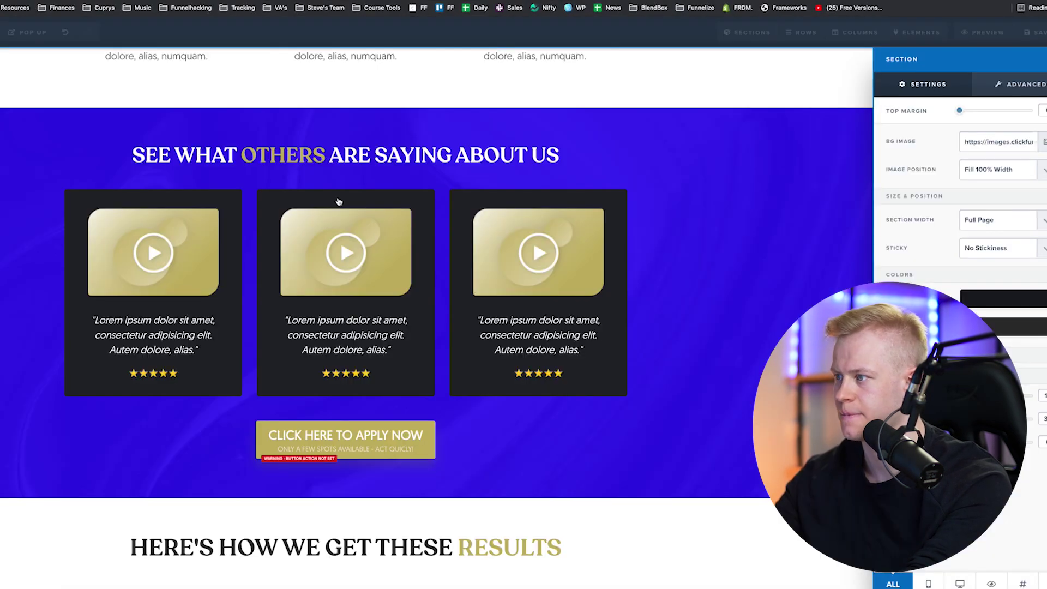
left_click(338, 202)
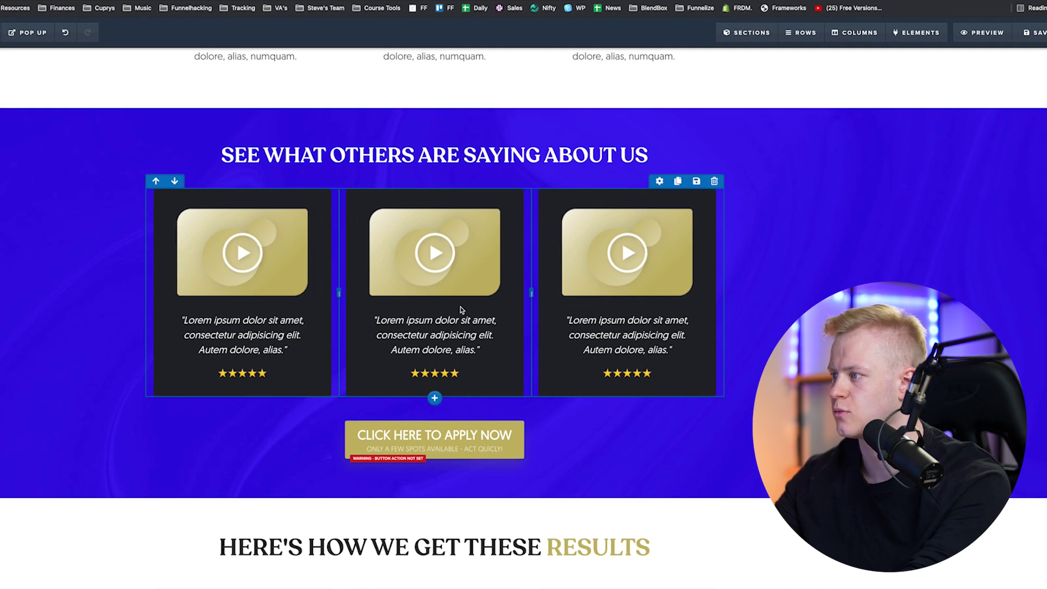
Step: Set the first testimonial column's background color to white at 0.15 opacity
left_click(845, 34)
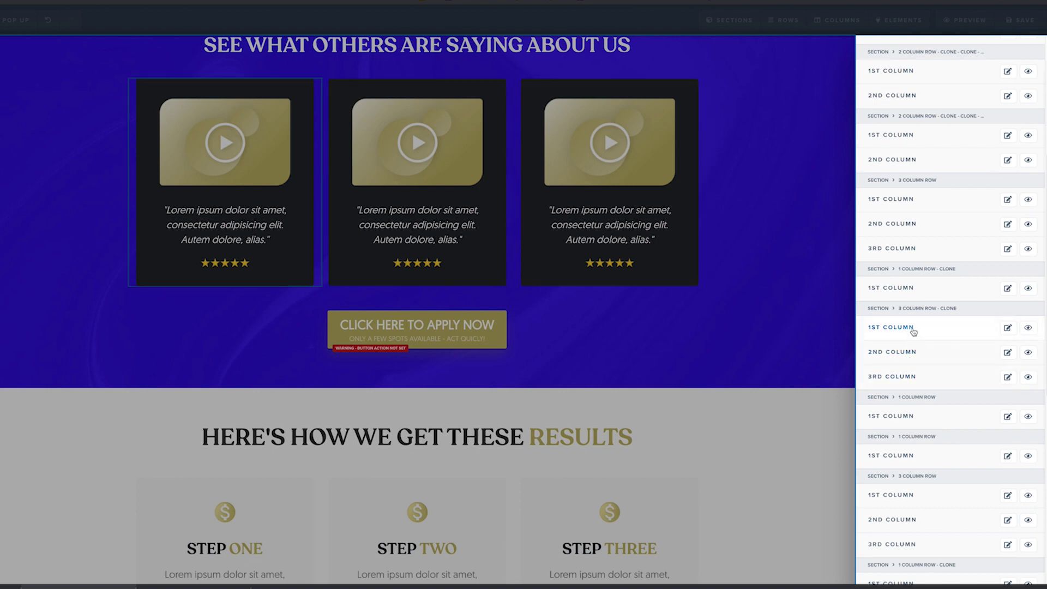
left_click(891, 327)
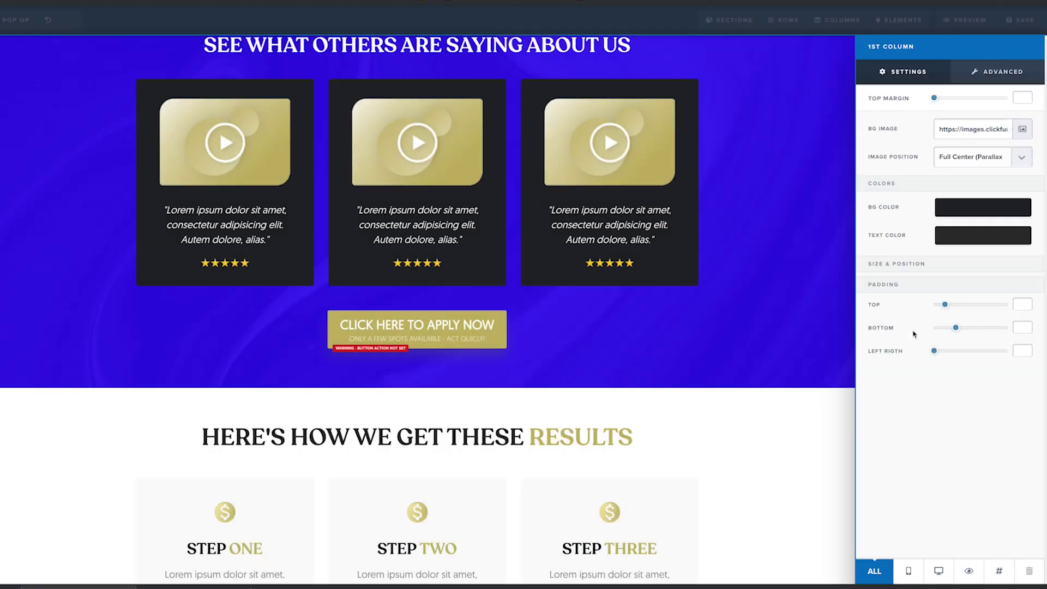
left_click(942, 205)
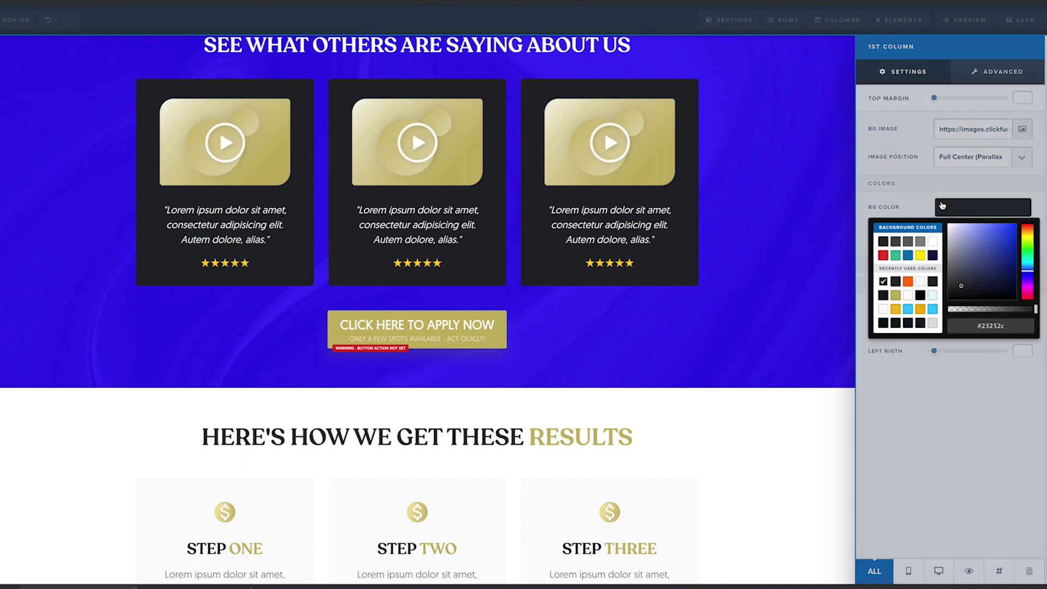
left_click(933, 242)
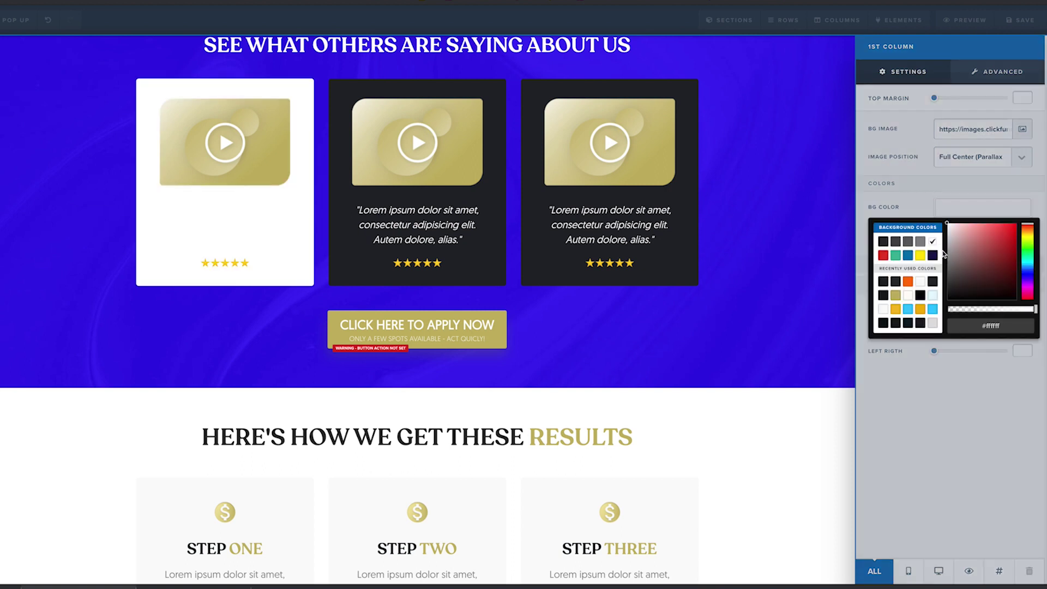
left_click_drag(987, 311, 963, 310)
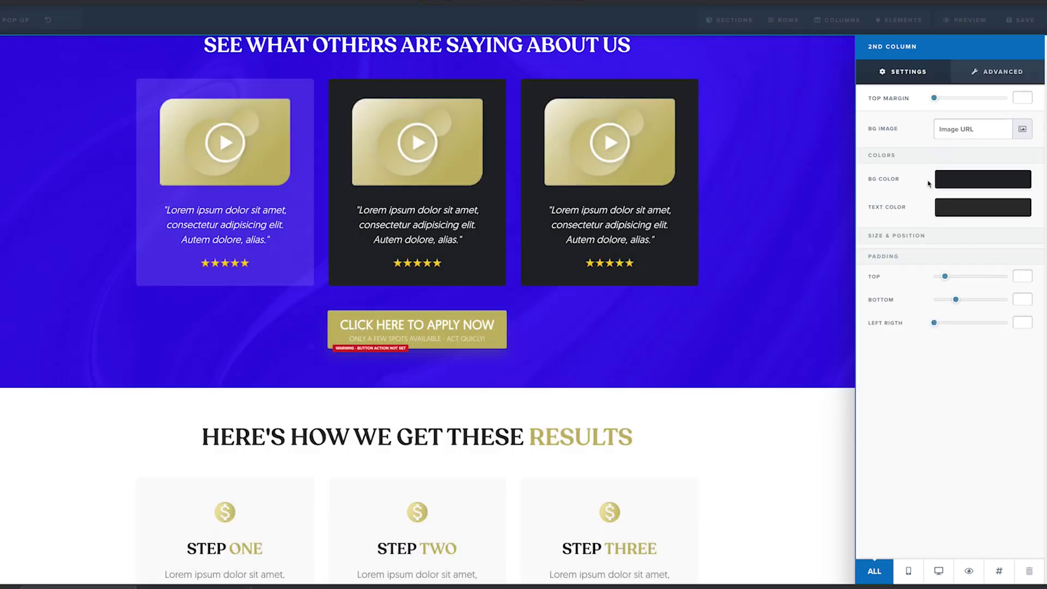
Step: Give the second and third testimonial columns a matching translucent white background
left_click(983, 178)
left_click_drag(1031, 280, 979, 281)
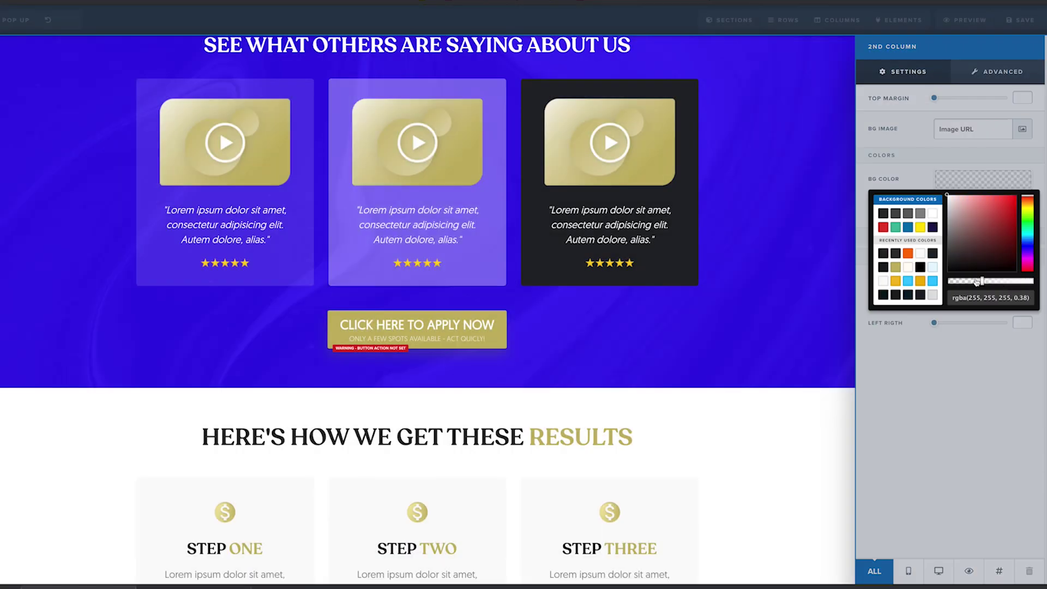
left_click(743, 217)
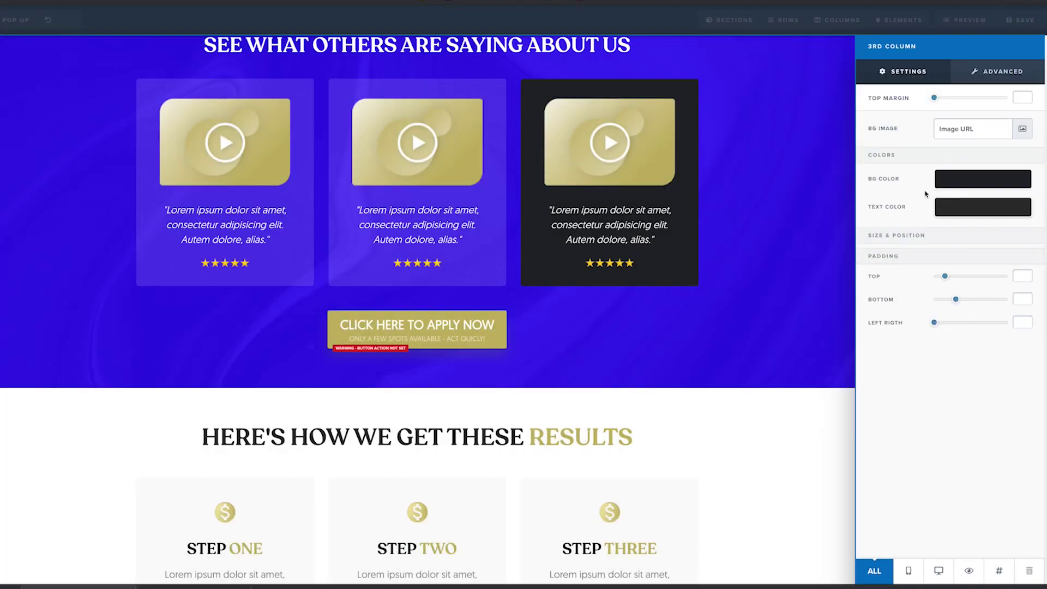
left_click(959, 179)
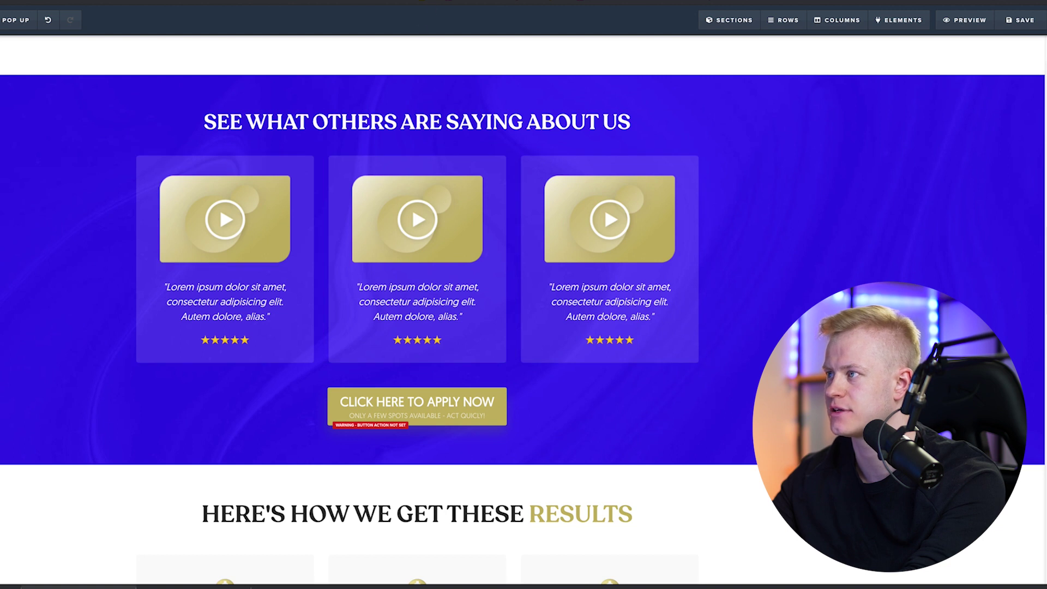
Step: Switch to Smartmockups and filter the laptop mockups to isolated ones
left_click(476, 11)
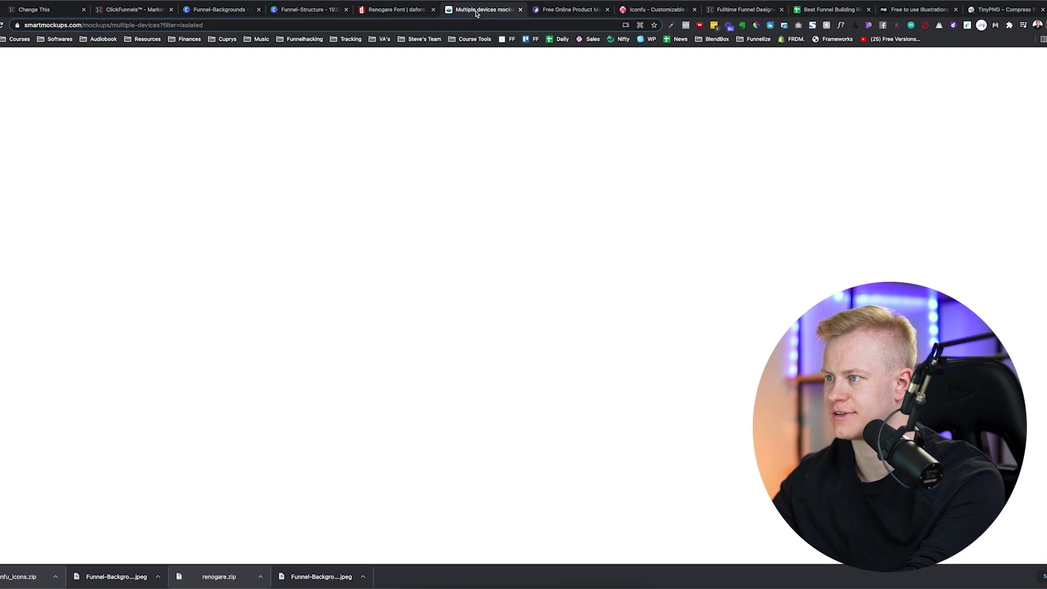
scroll(401, 210, "down", 1)
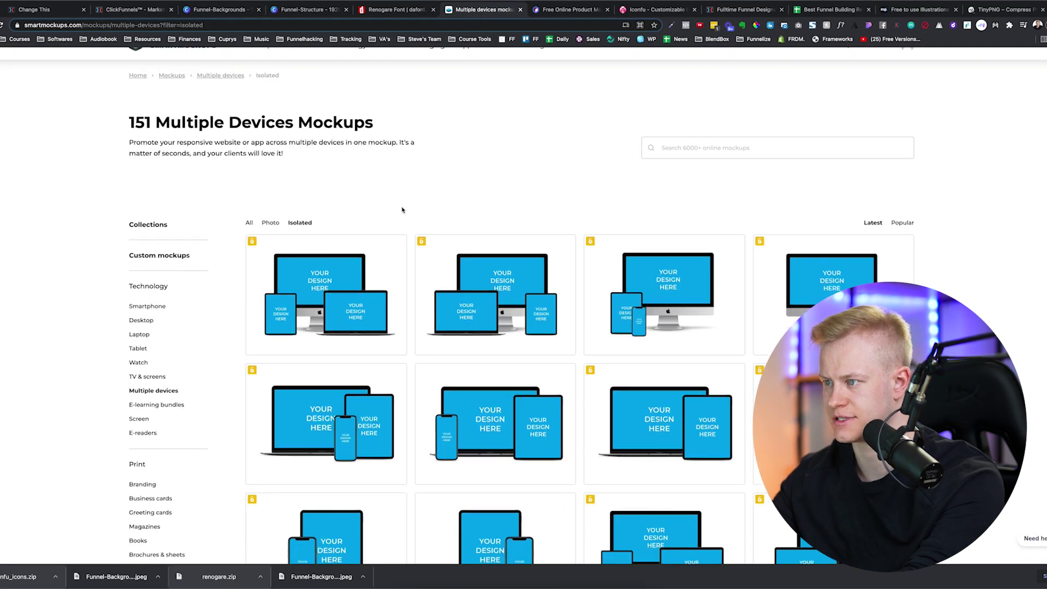
scroll(372, 206, "up", 1)
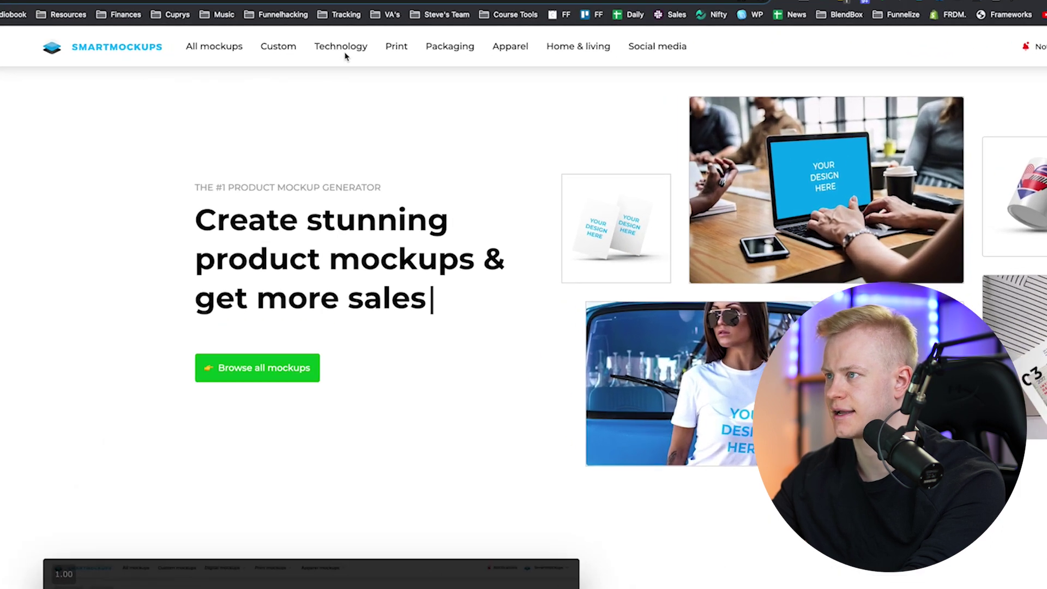
mouse_move(345, 54)
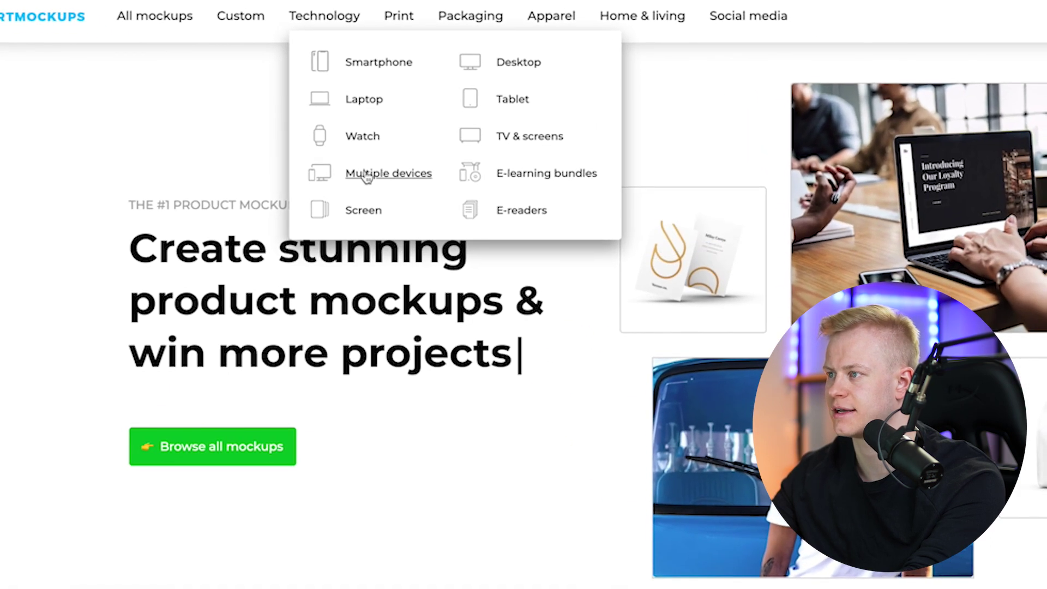
left_click(374, 161)
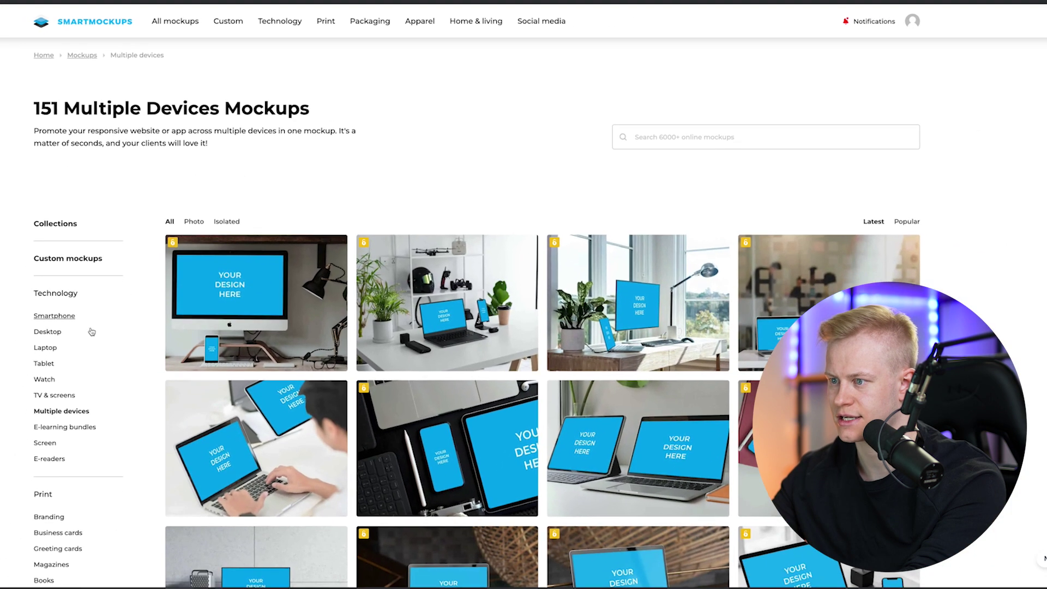
left_click(46, 346)
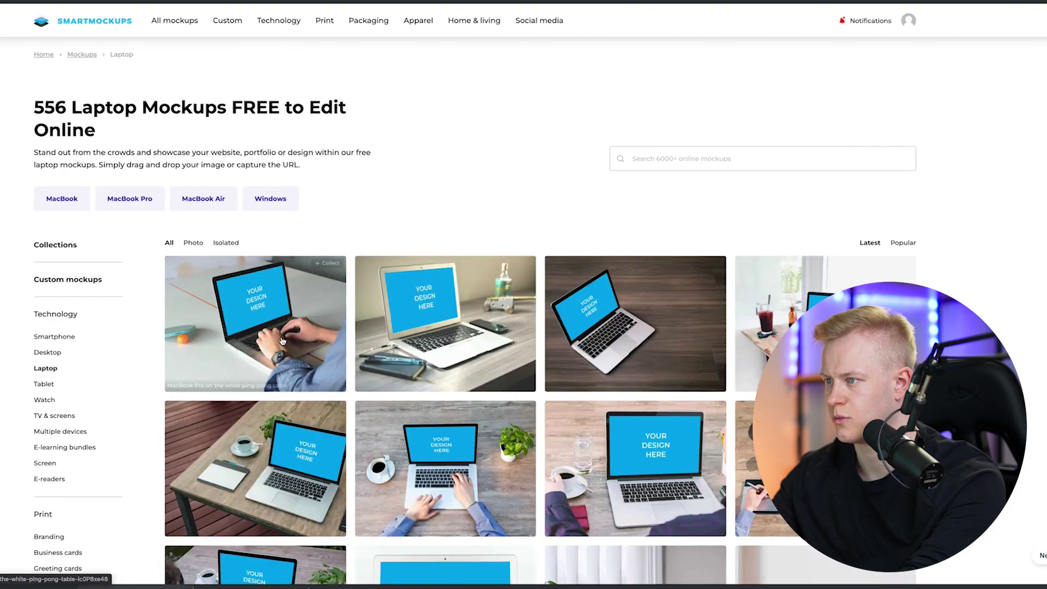
left_click(231, 246)
Step: Open the isolated front-view MacBook mockup with the black bezel and check its customization options
scroll(229, 251, "down", 3)
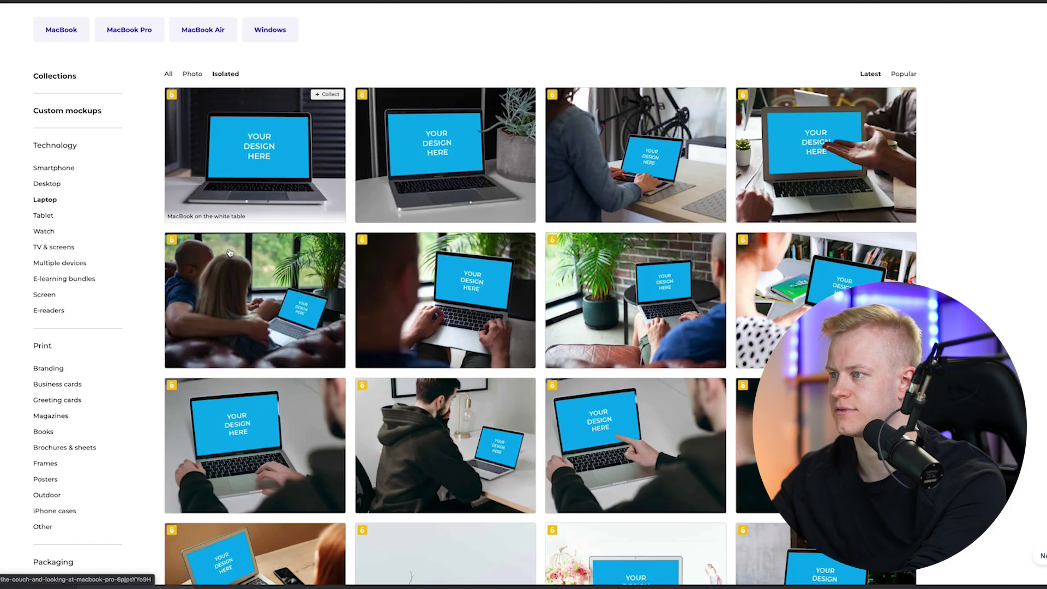
scroll(230, 252, "down", 15)
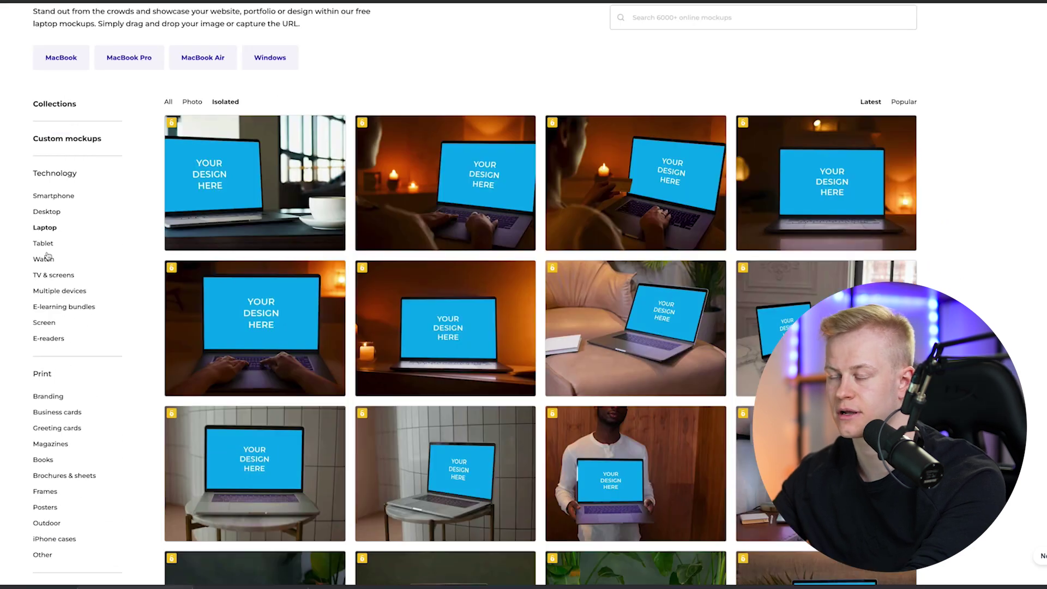
scroll(47, 256, "down", 20)
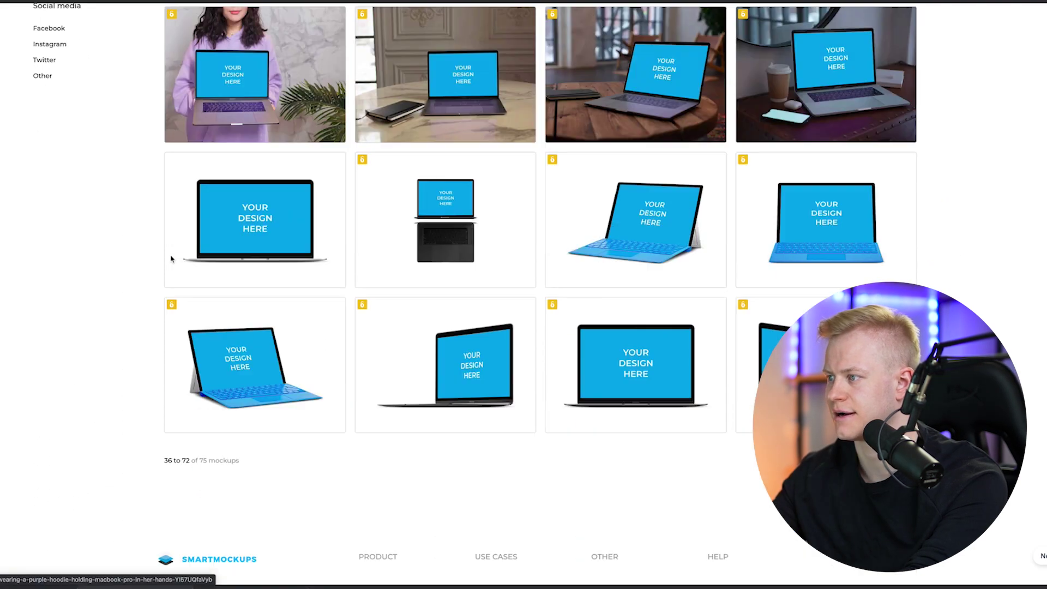
left_click(665, 343)
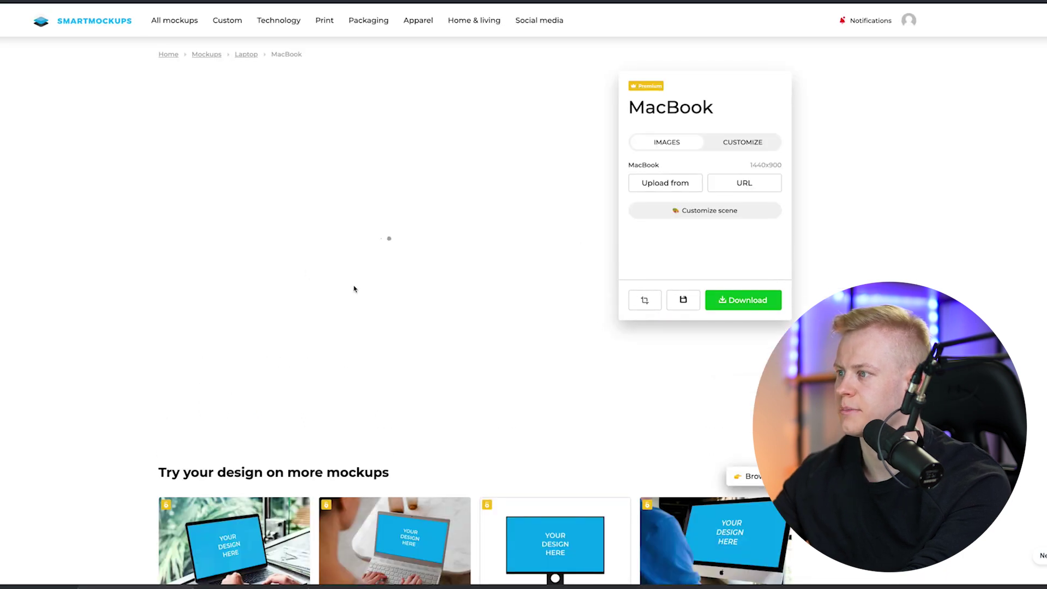
left_click(755, 146)
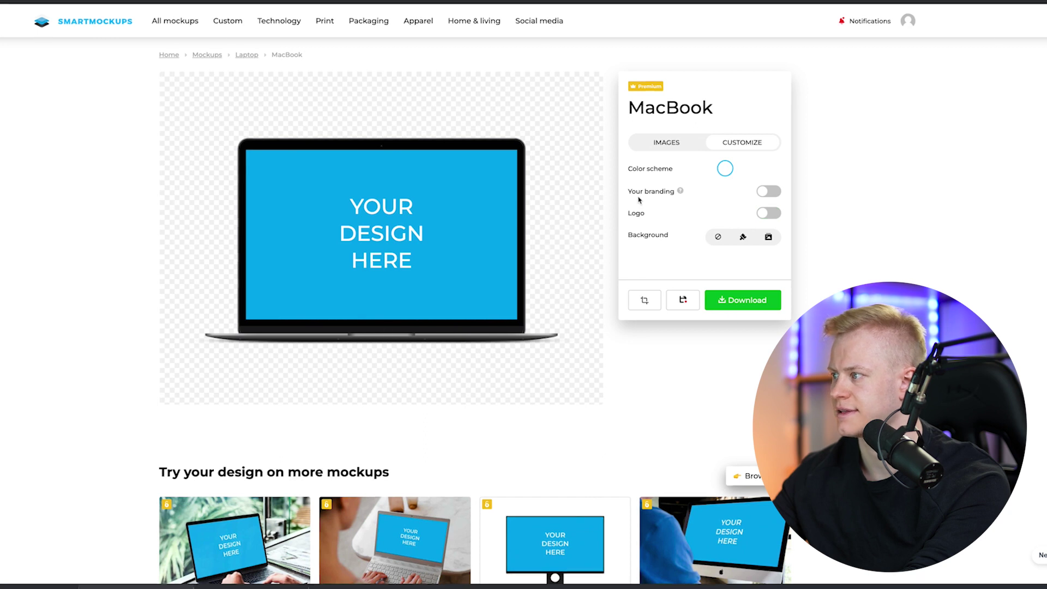
left_click(679, 149)
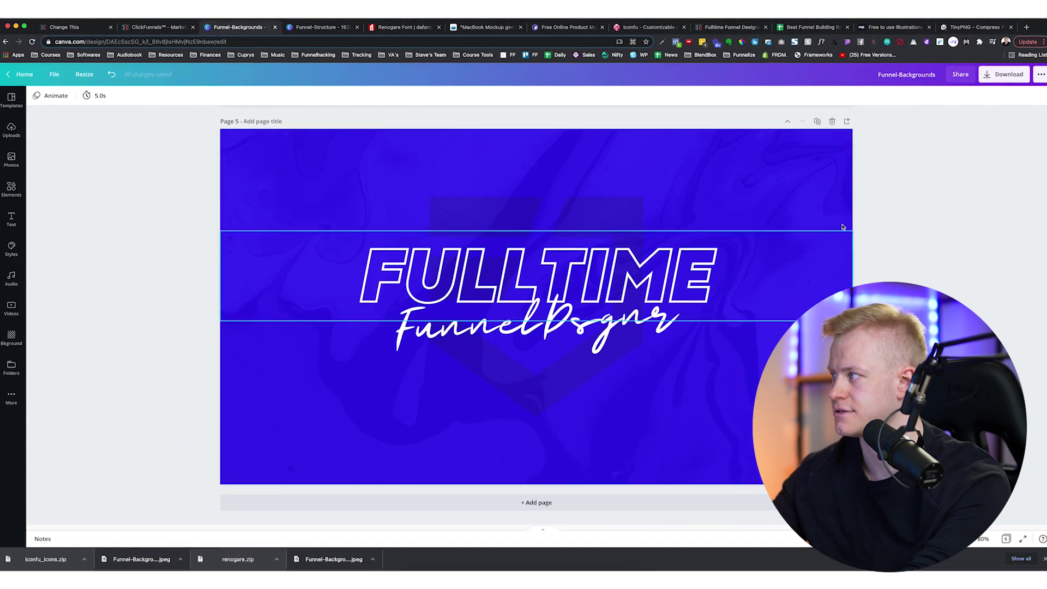
left_click_drag(536, 281, 555, 177)
left_click_drag(526, 262, 496, 250)
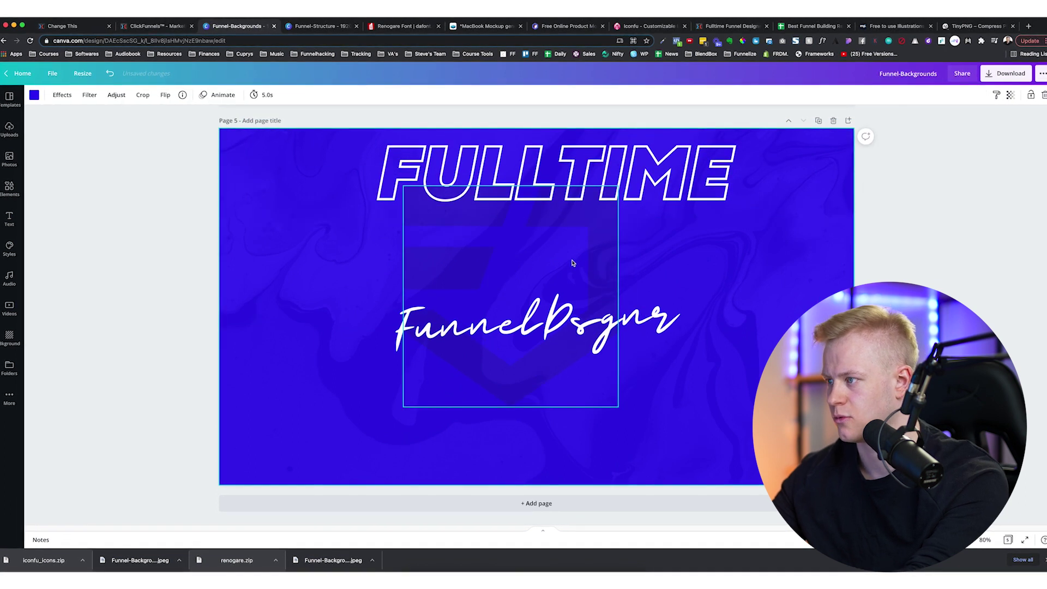
key("super+z")
key("super+z")
left_click(922, 195)
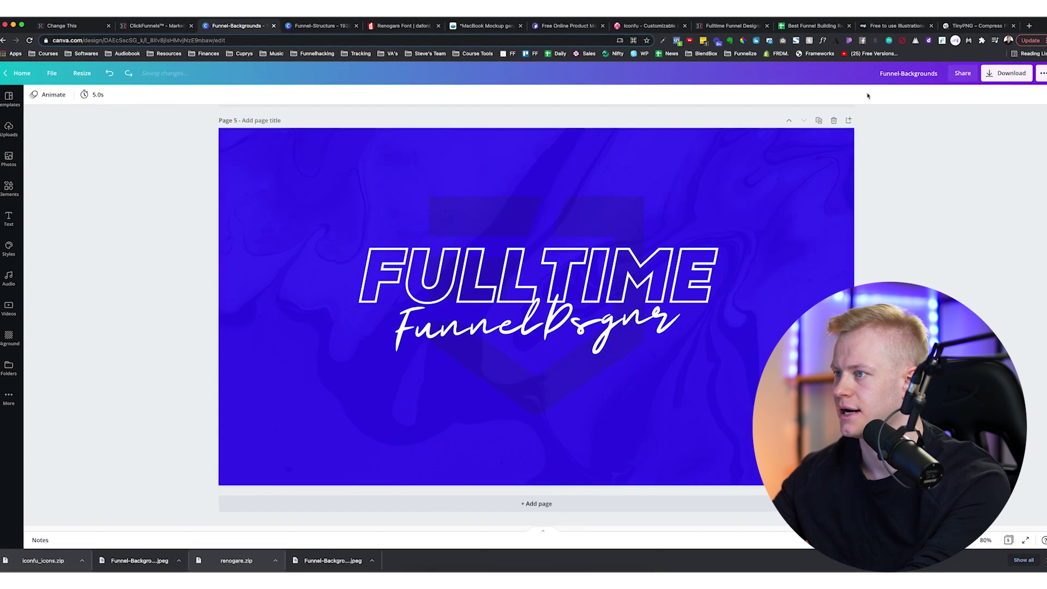
Step: Download only page 5 of the Canva Funnel-Backgrounds design as a JPG, saving it to the Desktop as Funnel-Backgrounds33
left_click(1000, 71)
left_click(978, 131)
left_click(938, 155)
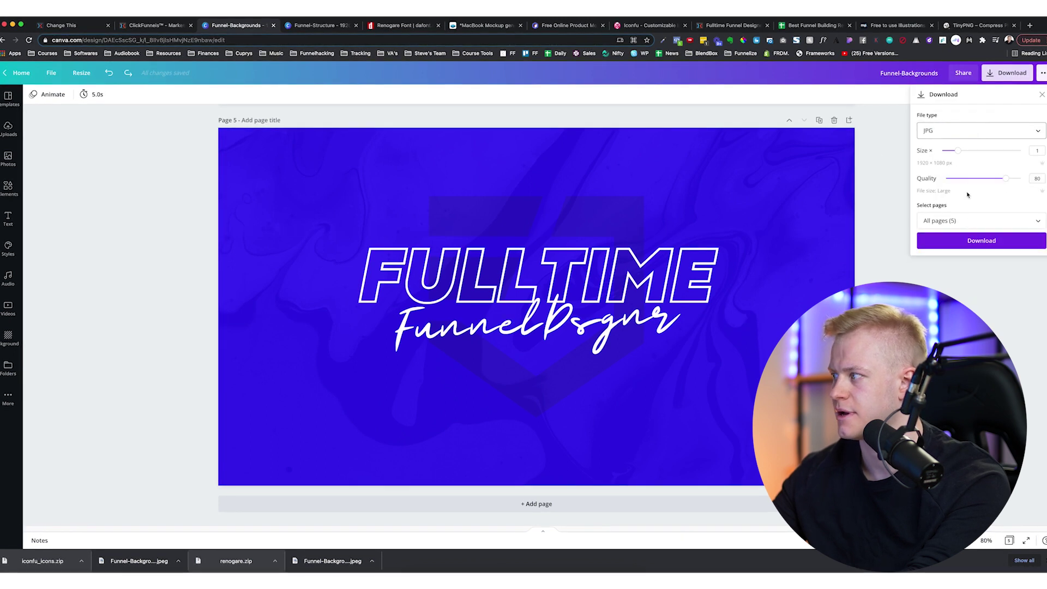
left_click(969, 229)
left_click(961, 320)
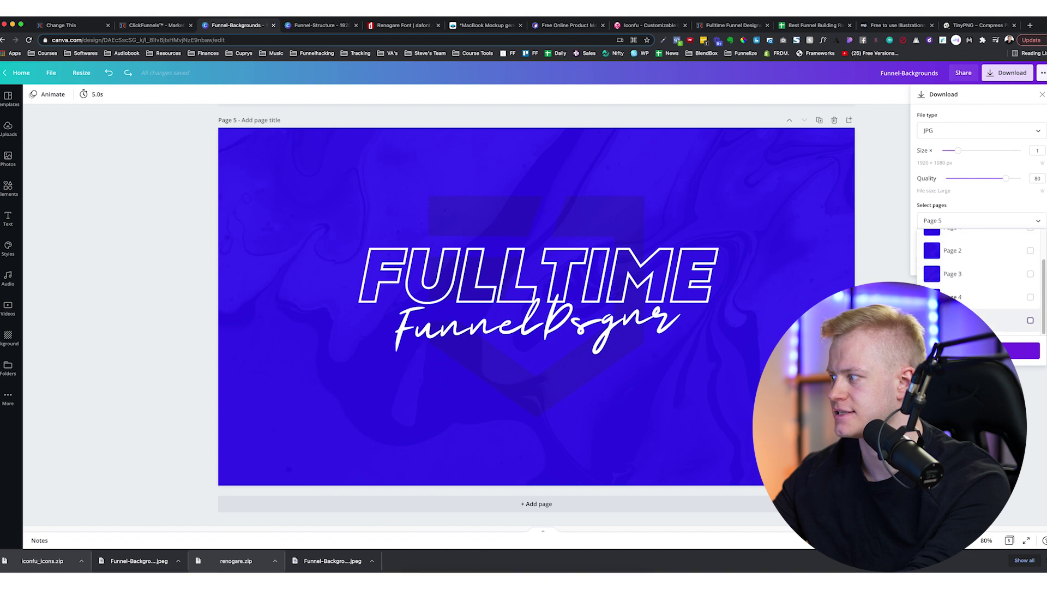
left_click(980, 350)
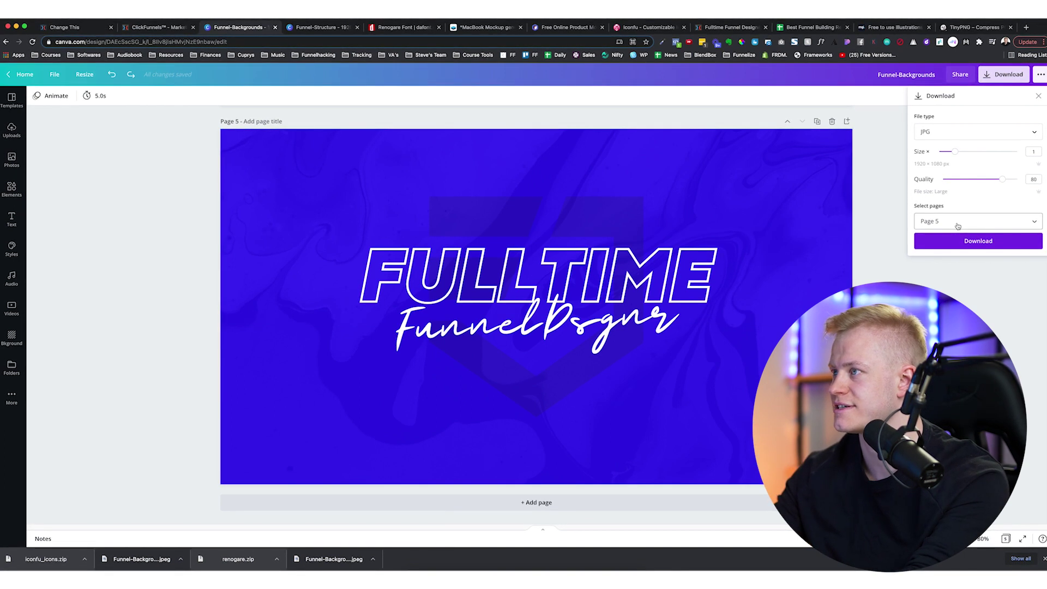
left_click(955, 241)
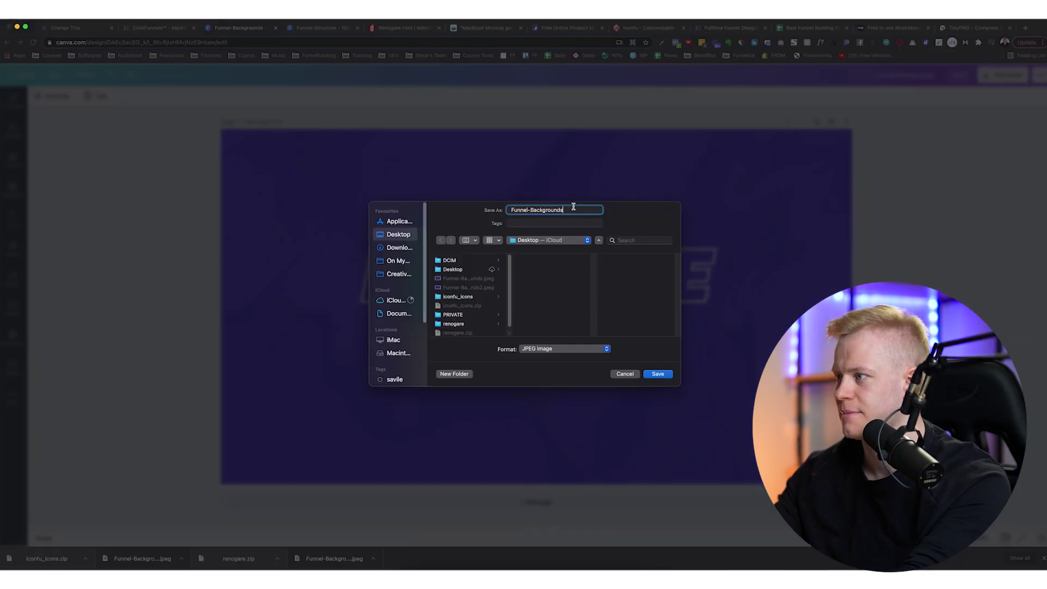
key("Return")
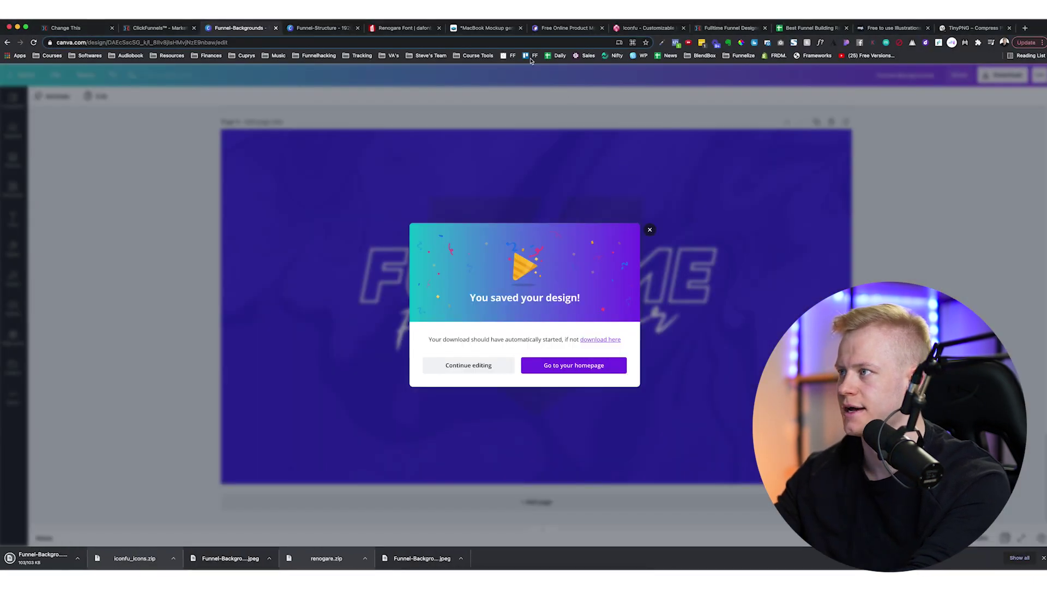
Step: Switch to Smartmockups, place Funnel-Backgrounds33.jpeg on the MacBook screen and download the mockup in High quality (1920x1440)
left_click(515, 30)
left_click_drag(264, 436, 442, 300)
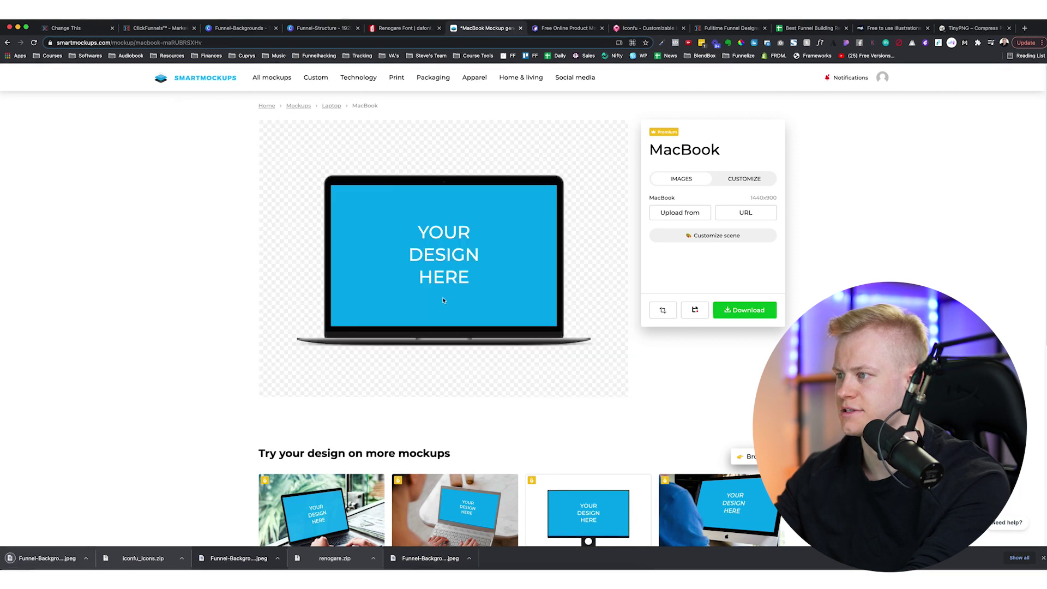
left_click(746, 312)
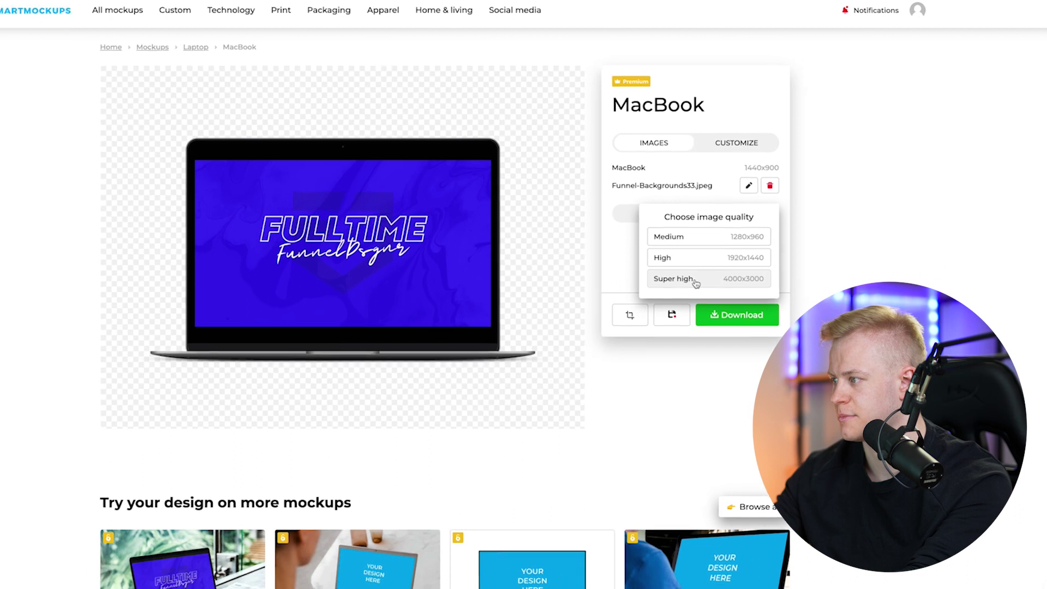
left_click(699, 259)
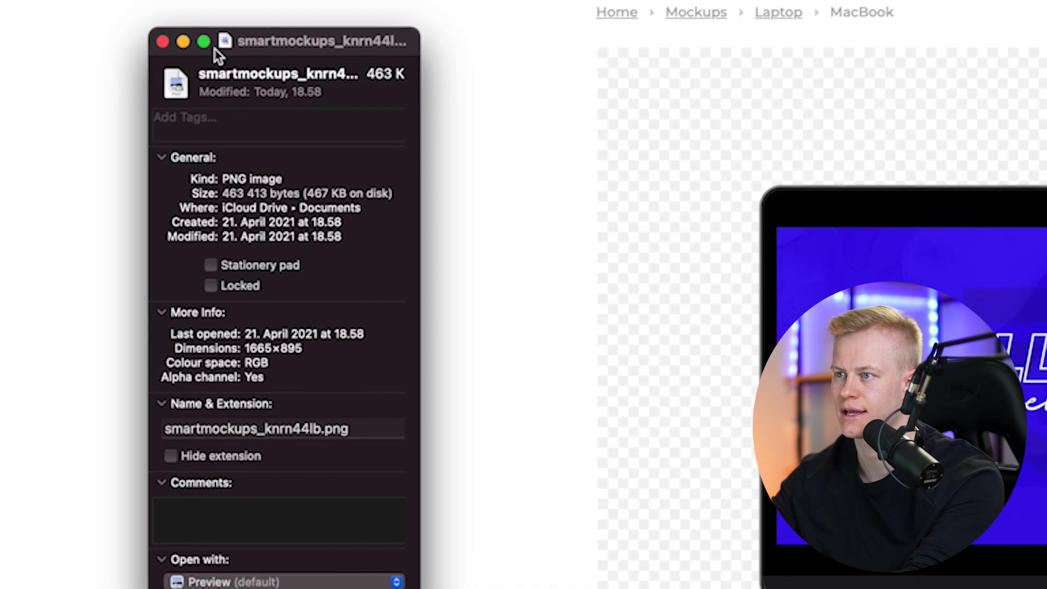
Step: Close the mockup's file info and compress smartmockups_knrn44lb.png with TinyPNG
left_click(166, 43)
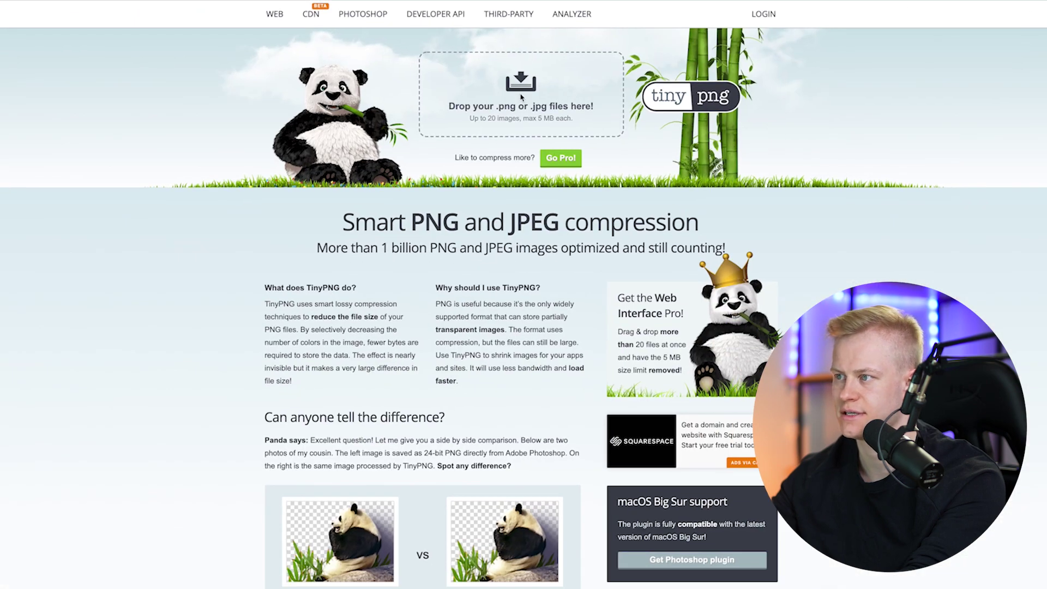
left_click(521, 97)
double_click(323, 190)
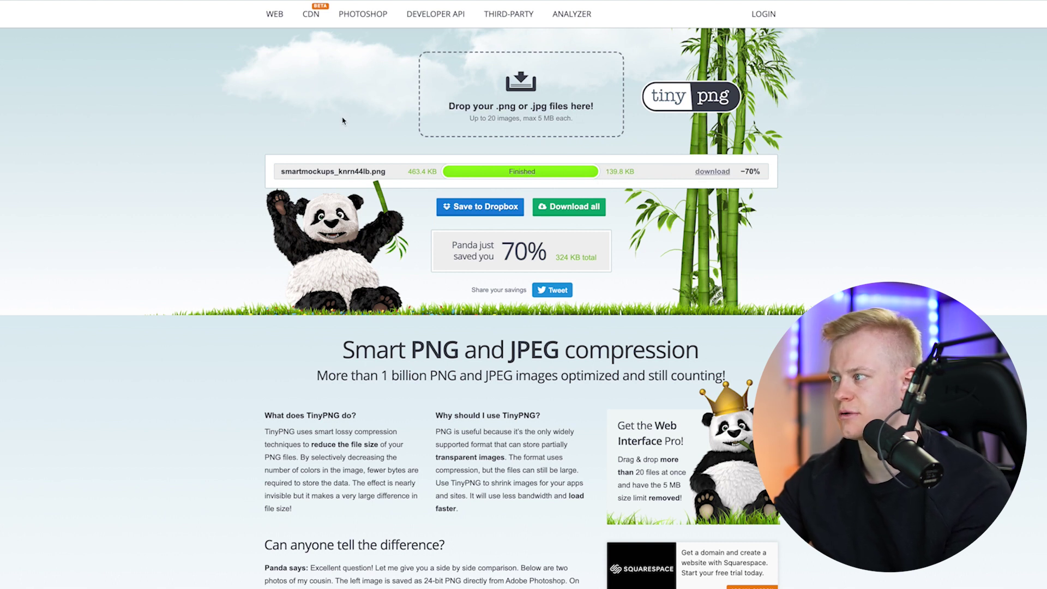
key("super+Tab")
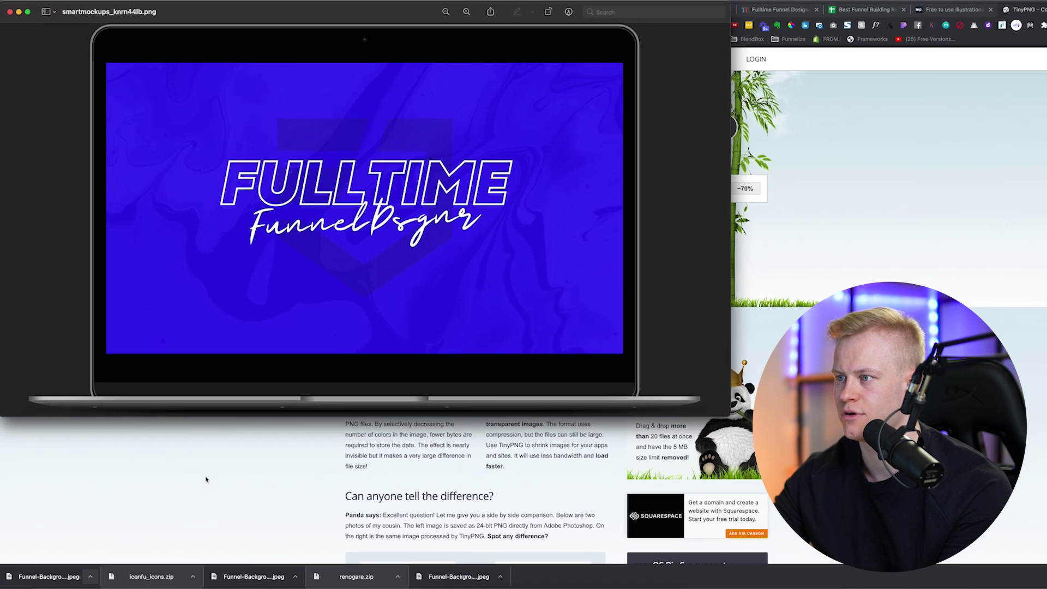
left_click(205, 479)
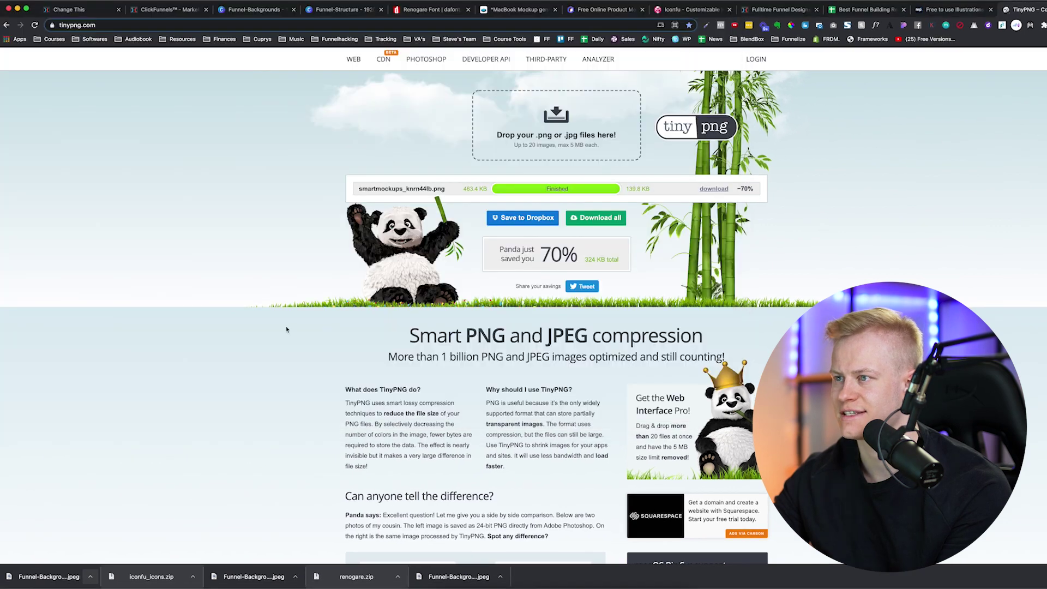
Step: Switch to the ClickFunnels editor, upload the compressed MacBook mockup and use it as the image in the first testimonial card
left_click(82, 9)
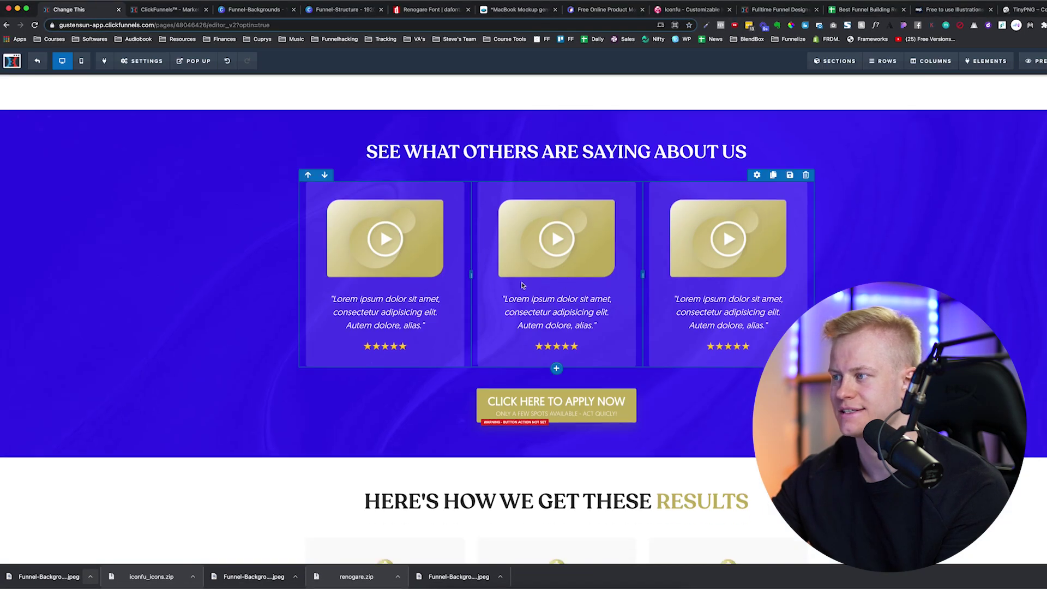
left_click(427, 242)
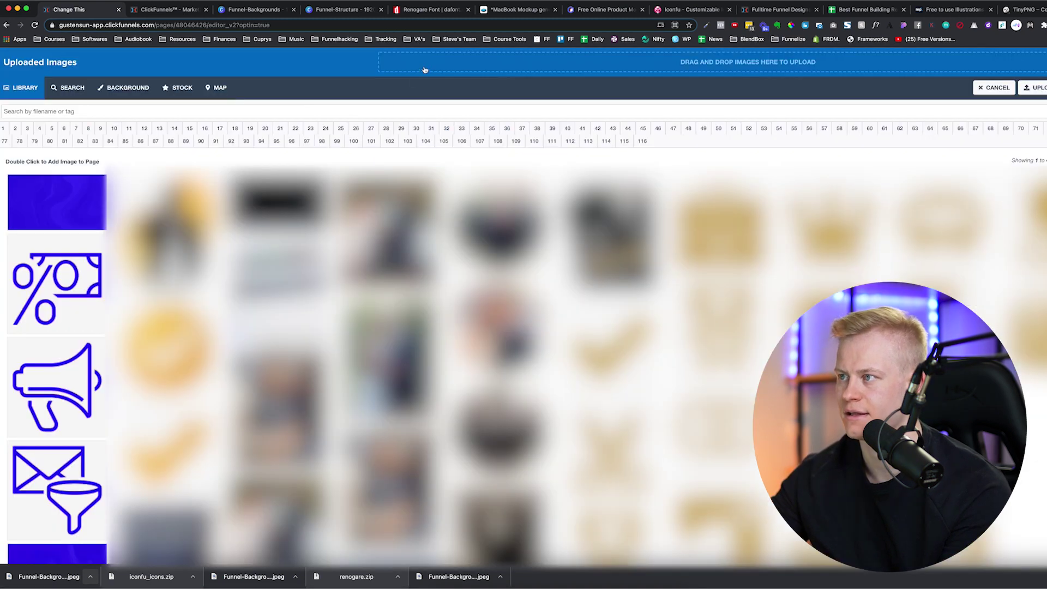
left_click(424, 69)
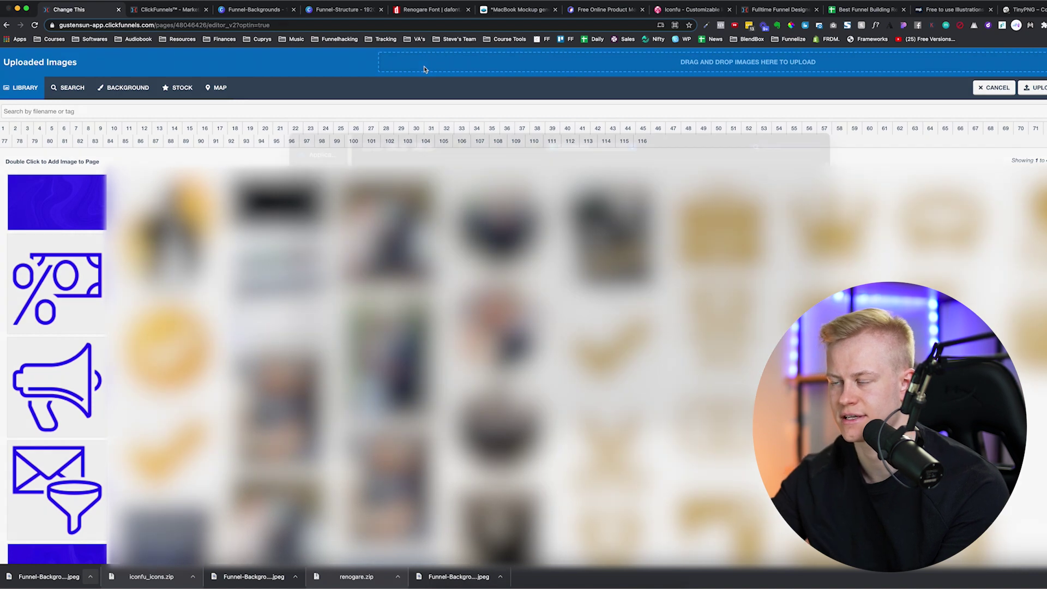
double_click(382, 210)
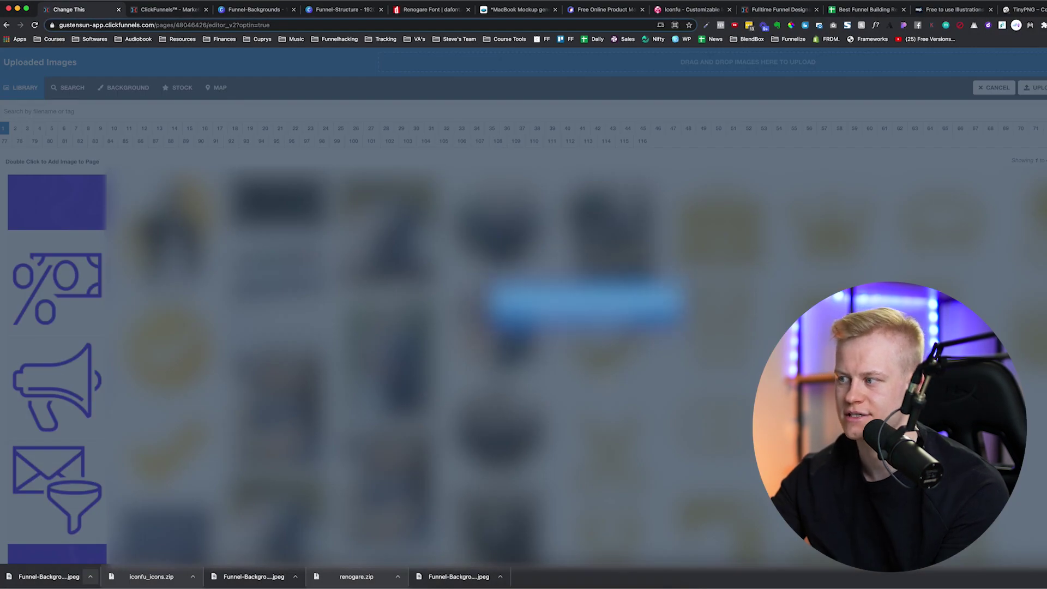
double_click(38, 214)
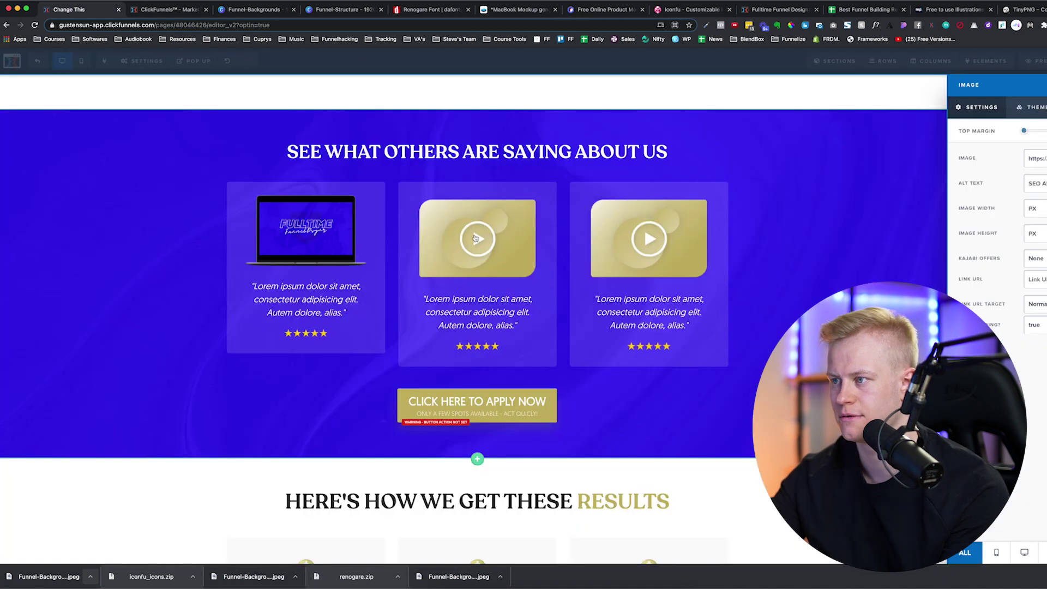
left_click(676, 223)
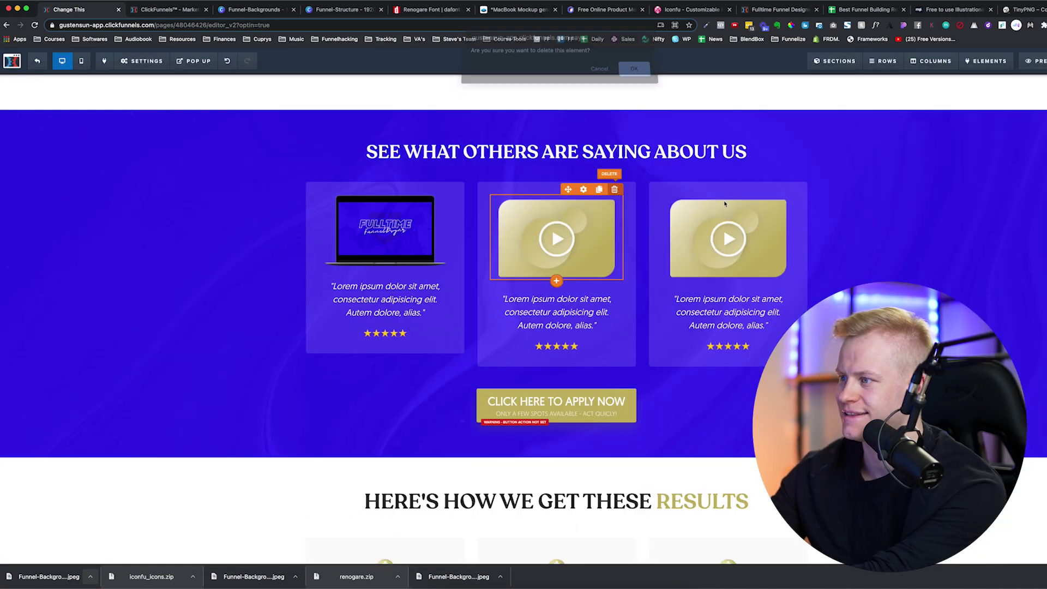
Step: Delete the gold video placeholders from the second and third testimonial cards and duplicate the MacBook mockup for them
left_click(615, 190)
left_click(786, 189)
mouse_move(403, 213)
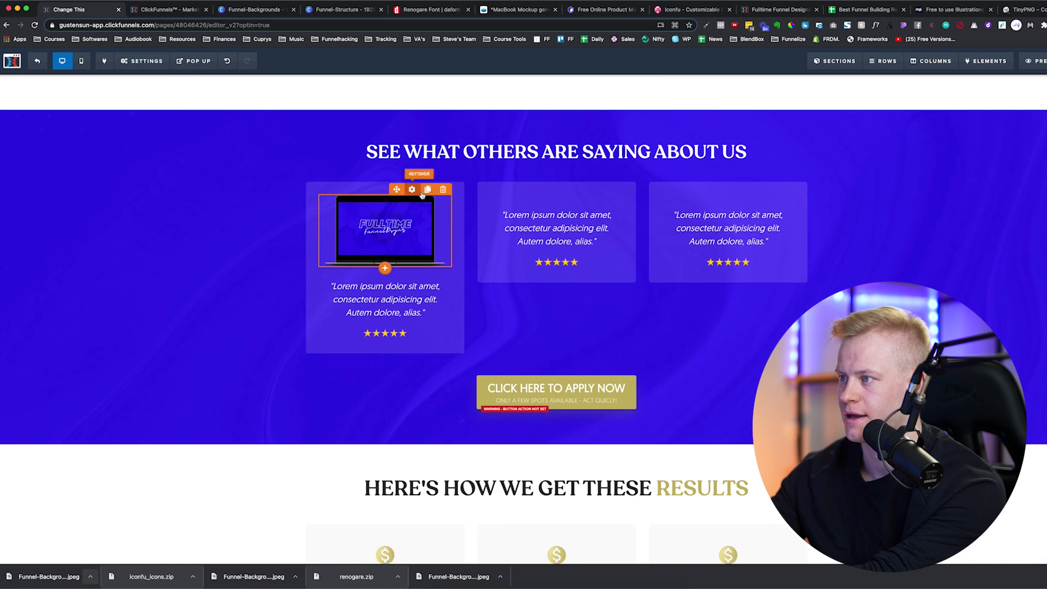
left_click(427, 190)
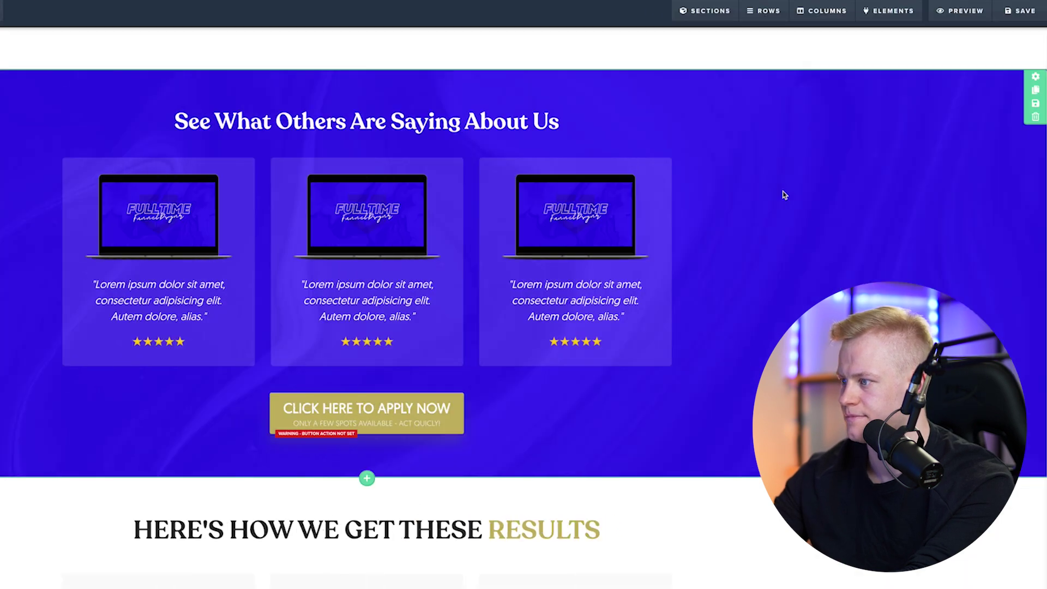
Step: Duplicate the orange See Funnel Portfolio button to replace the gold apply button below the testimonials
scroll(783, 194, "up", 8)
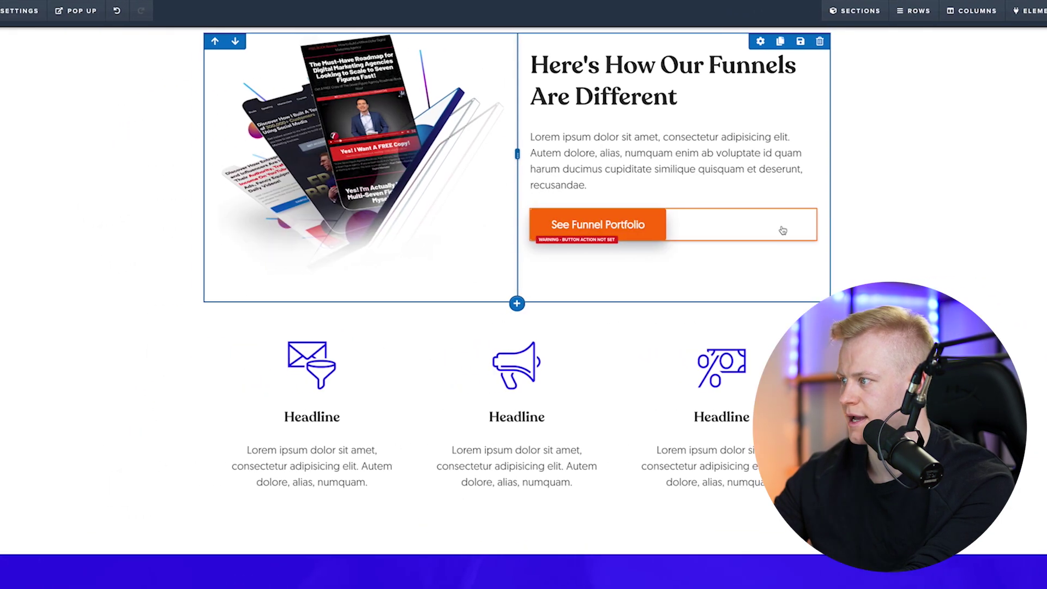
left_click(792, 202)
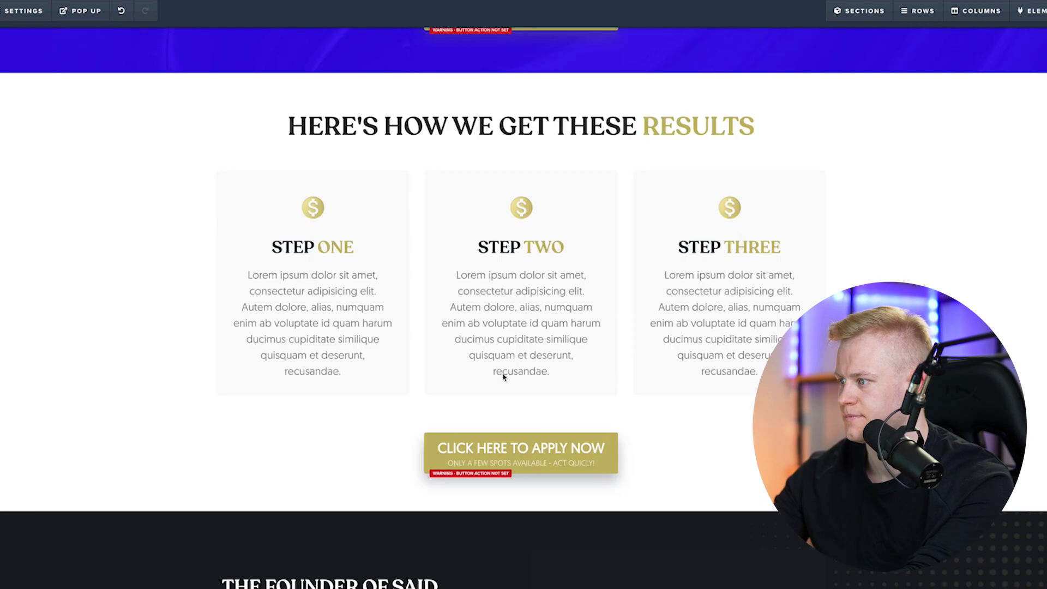
scroll(503, 373, "up", 8)
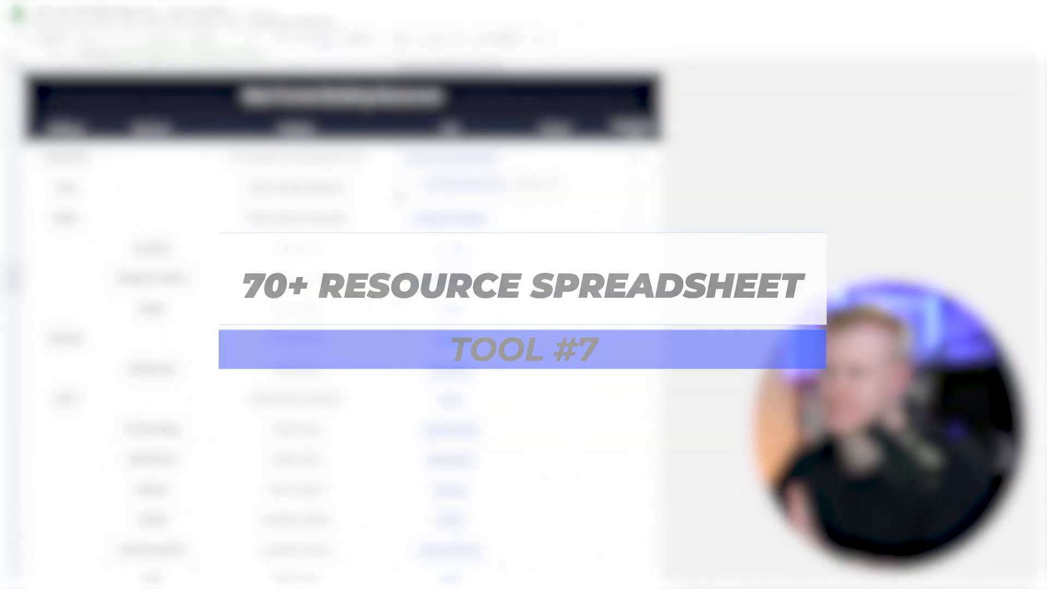
Step: Look through the FFD Course sales page, covering the course modules, the client-attraction steps and the coach section
left_click(457, 304)
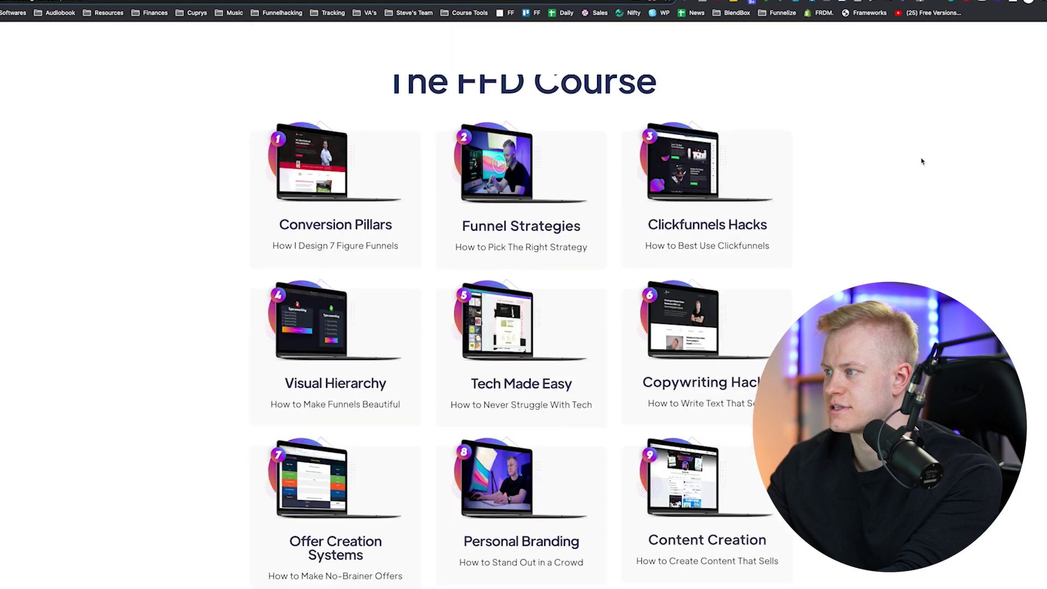
scroll(921, 161, "up", 10)
scroll(918, 159, "down", 20)
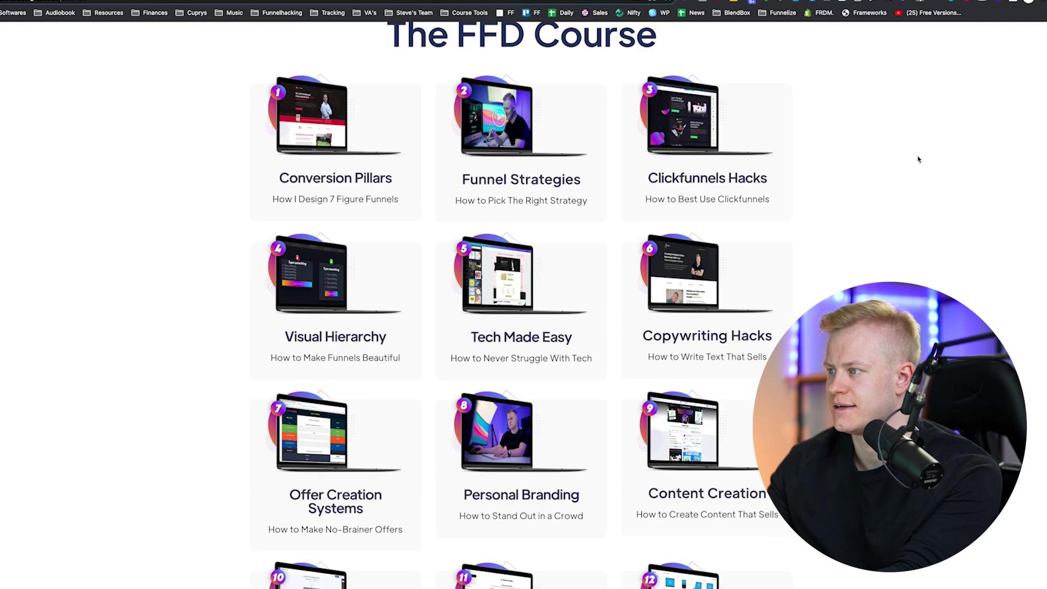
scroll(918, 159, "down", 20)
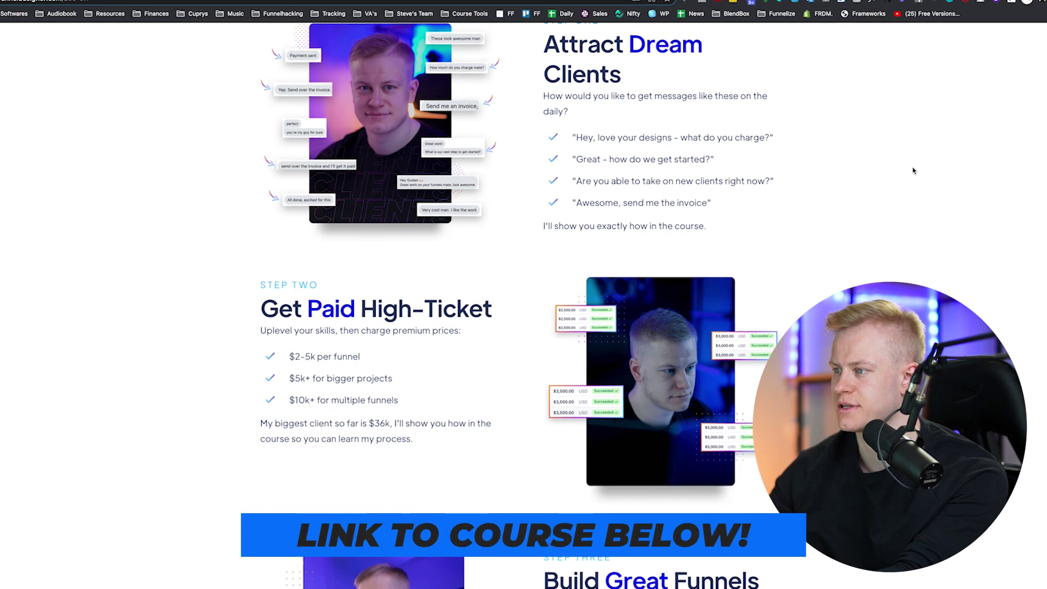
scroll(913, 171, "down", 10)
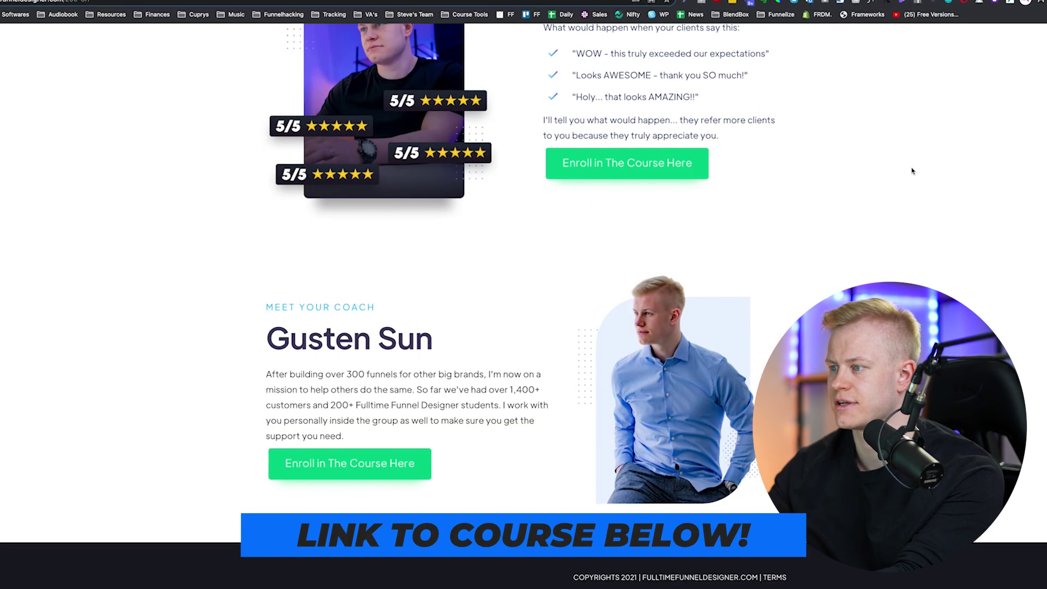
scroll(911, 171, "down", 1)
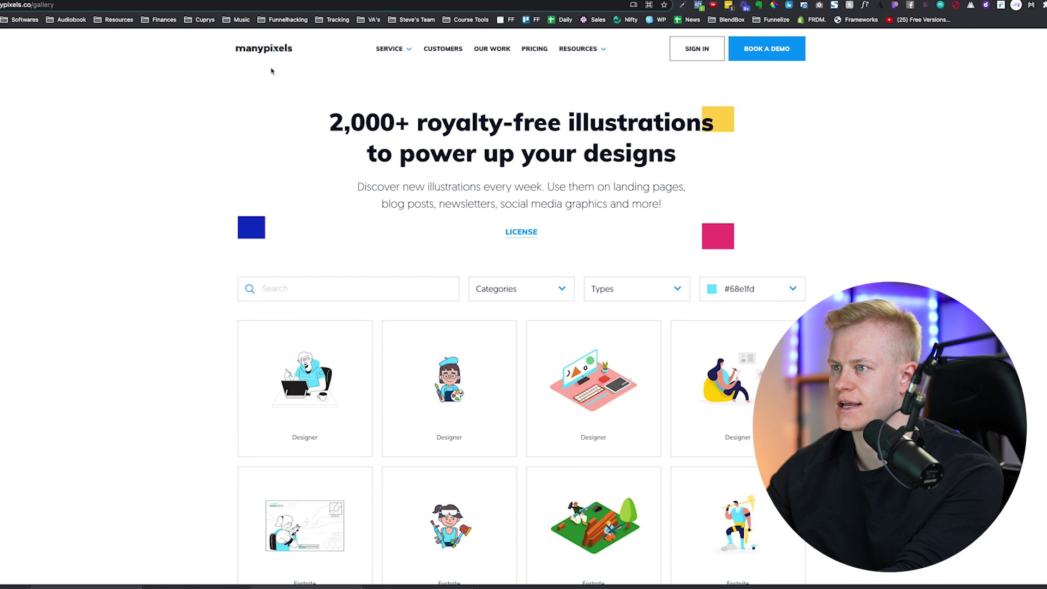
Step: Check the category options in the ManyPixels gallery and filter the illustrations to the Monochromatic type
left_click(521, 289)
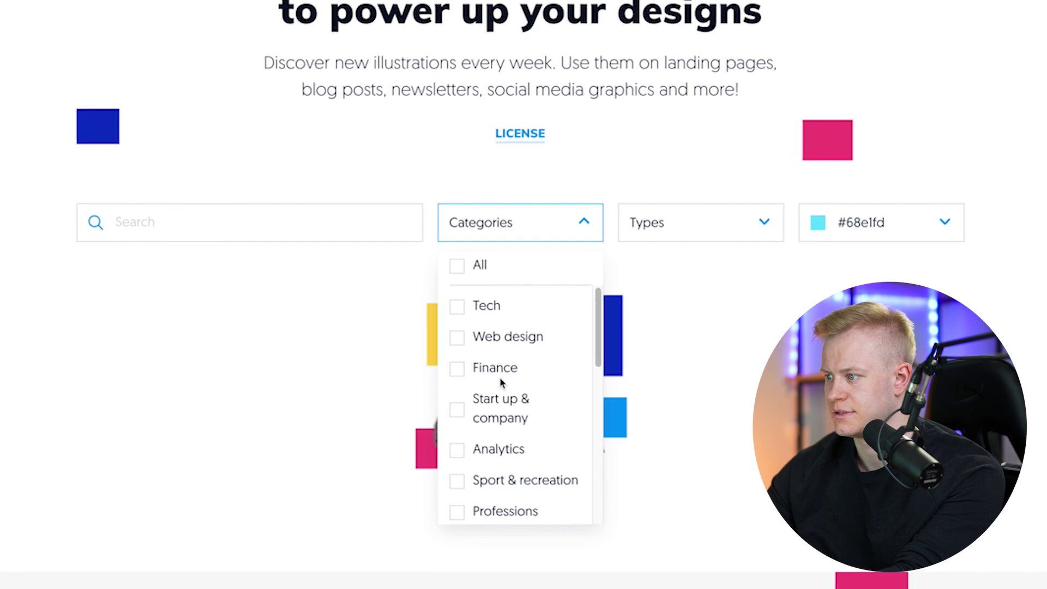
left_click(701, 222)
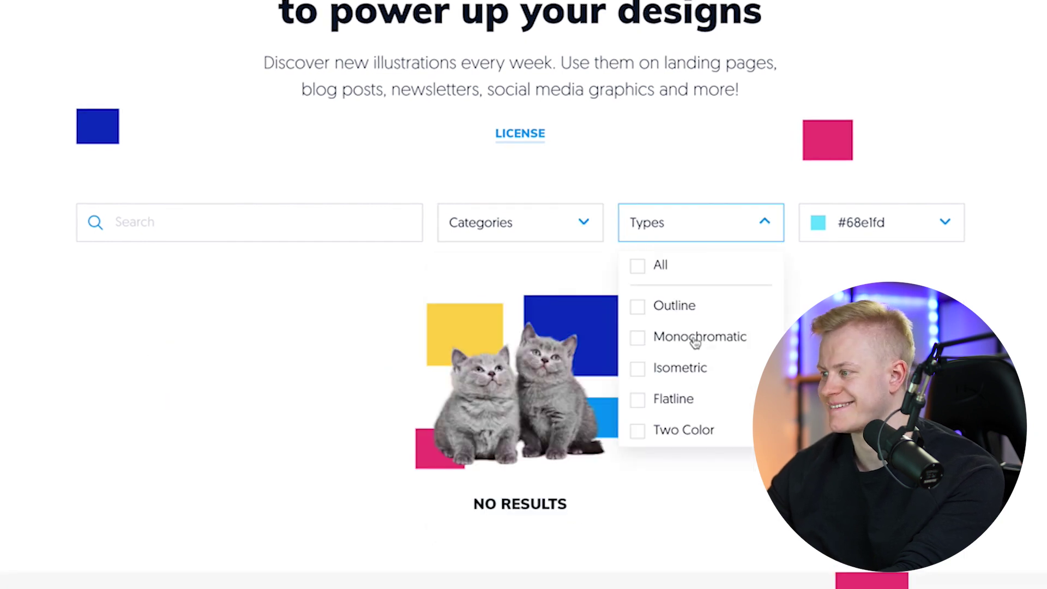
left_click(694, 342)
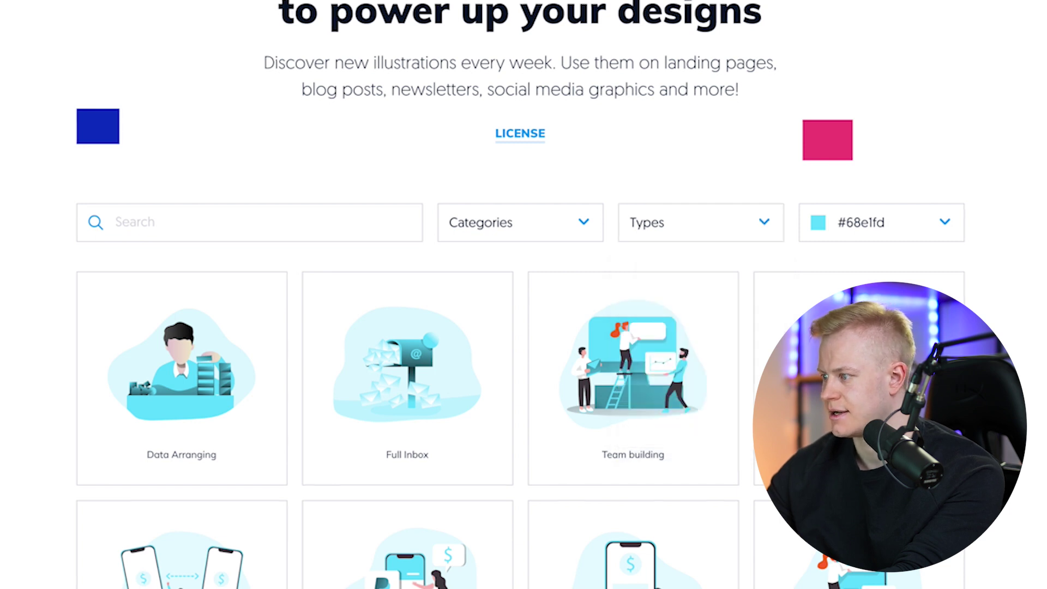
scroll(520, 294, "down", 1)
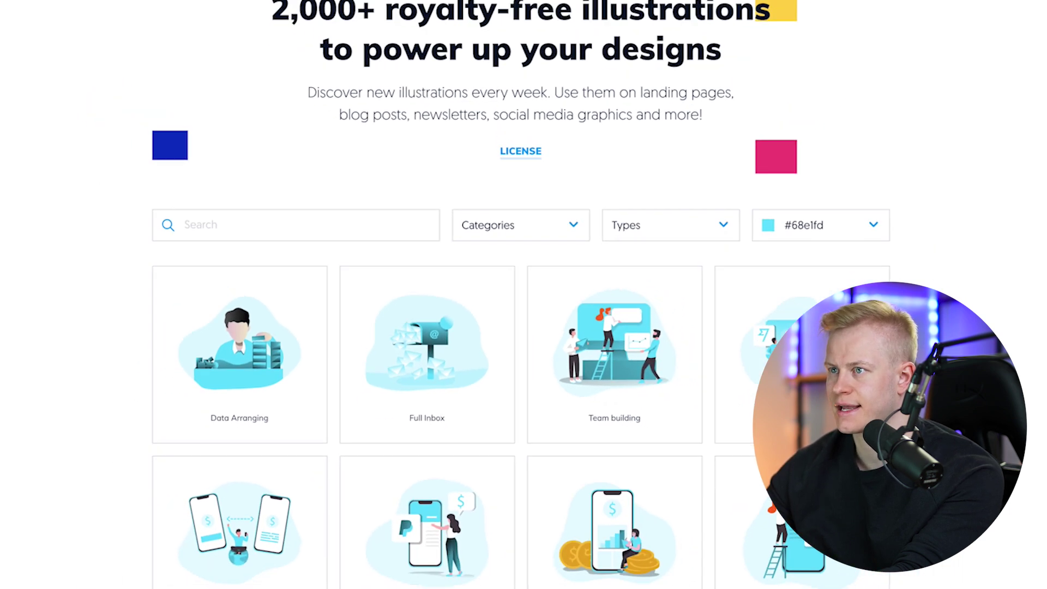
Step: Switch to the Canva Funnel-Backgrounds design and copy the hex code #3112F6 of the page 5 background
left_click(70, 11)
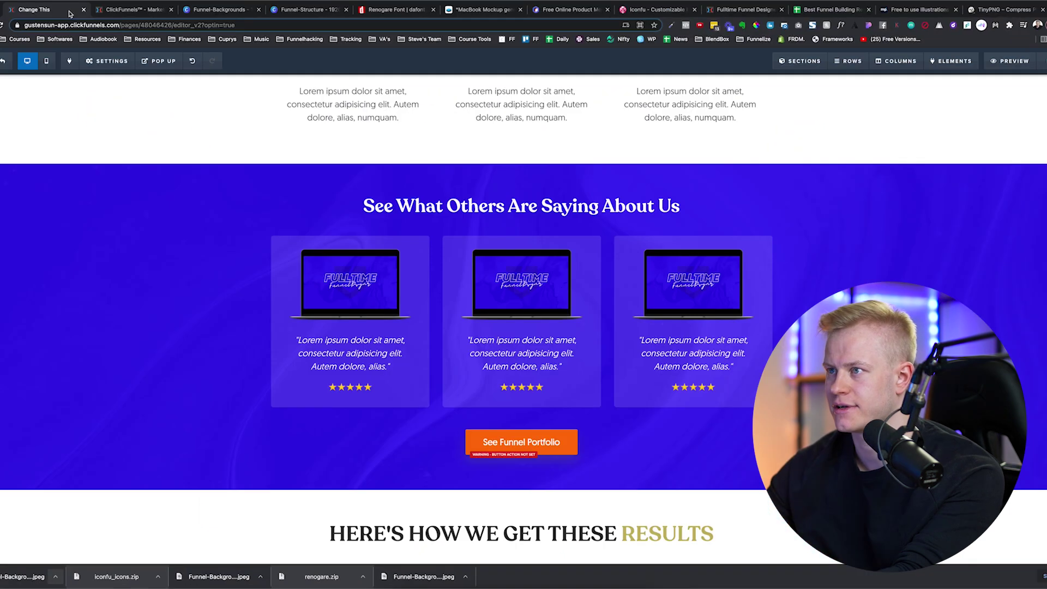
left_click(236, 11)
left_click(367, 133)
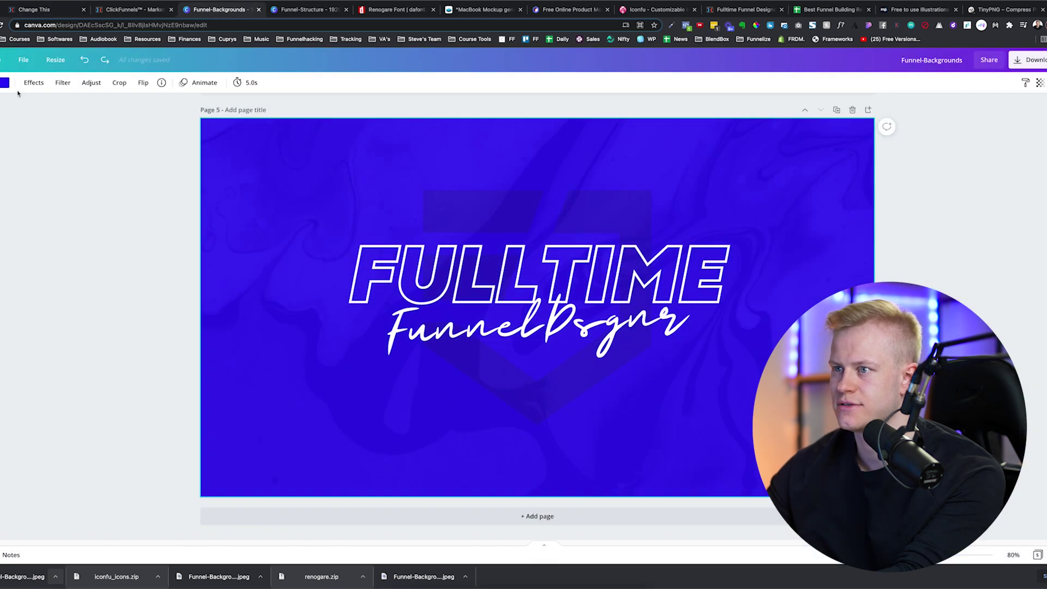
left_click(5, 82)
left_click(13, 128)
left_click(69, 214)
key("super+c")
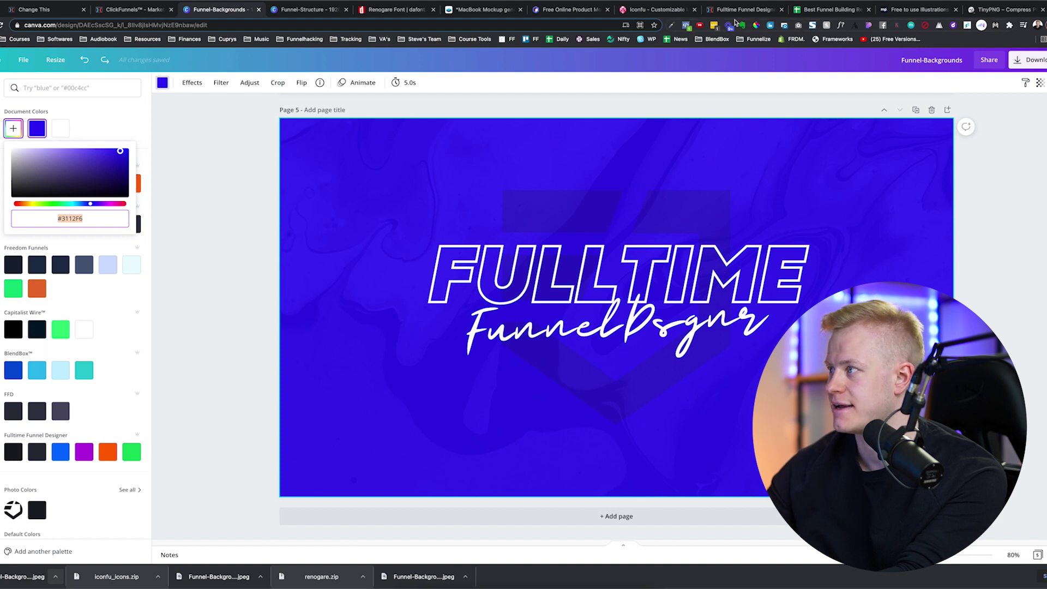
Step: Recolour the ManyPixels gallery illustrations with the brand blue #3112F6 and browse them
left_click(940, 11)
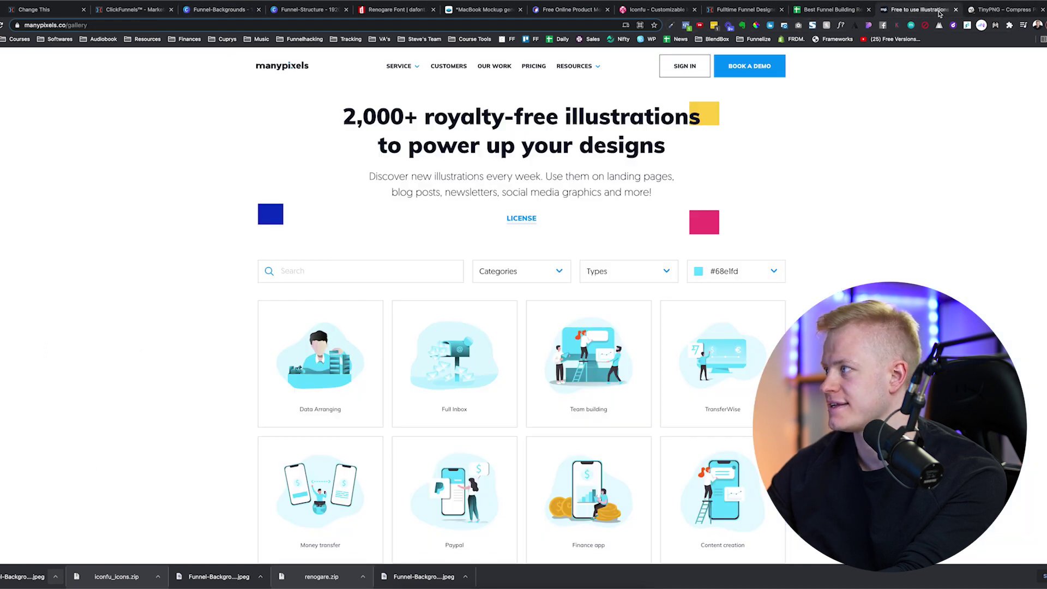
left_click(729, 265)
triple_click(746, 383)
key("super+v")
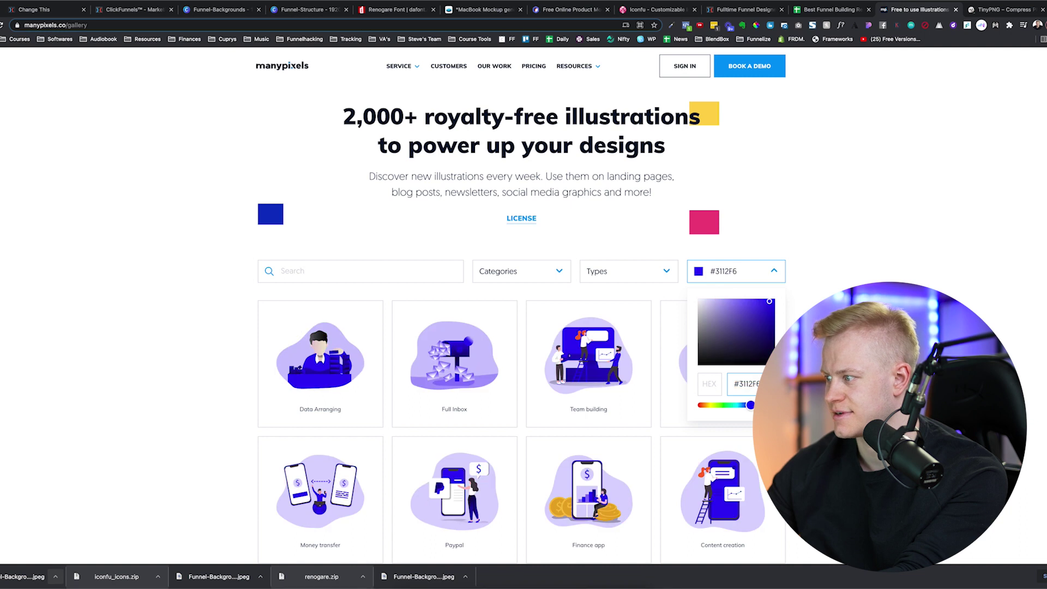
key("Return")
scroll(563, 381, "down", 2)
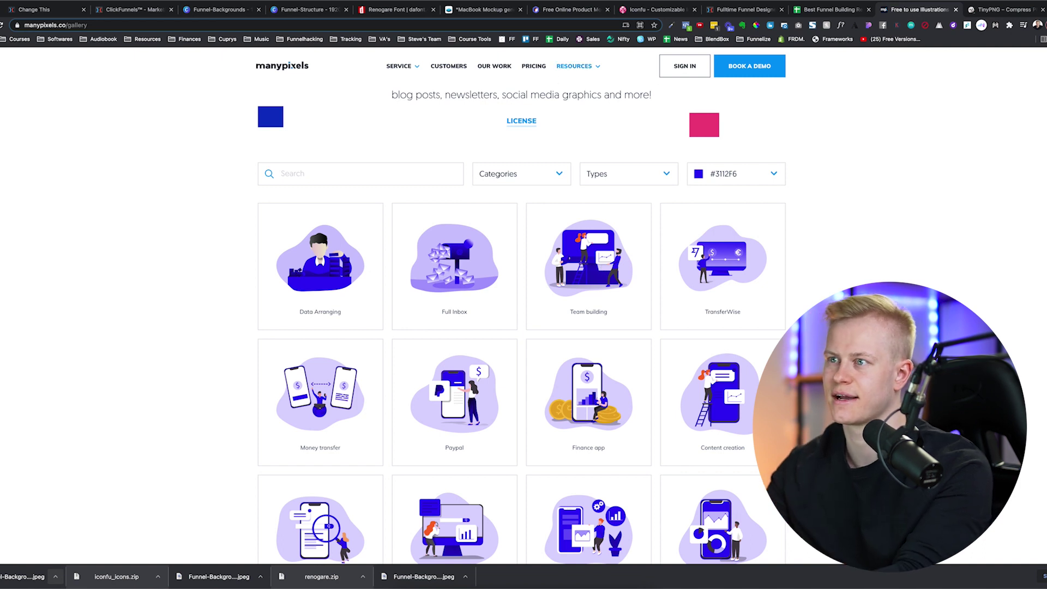
Step: Return to the ClickFunnels page and review the restyled sections from the hero to the step cards
left_click(58, 14)
scroll(719, 364, "down", 9)
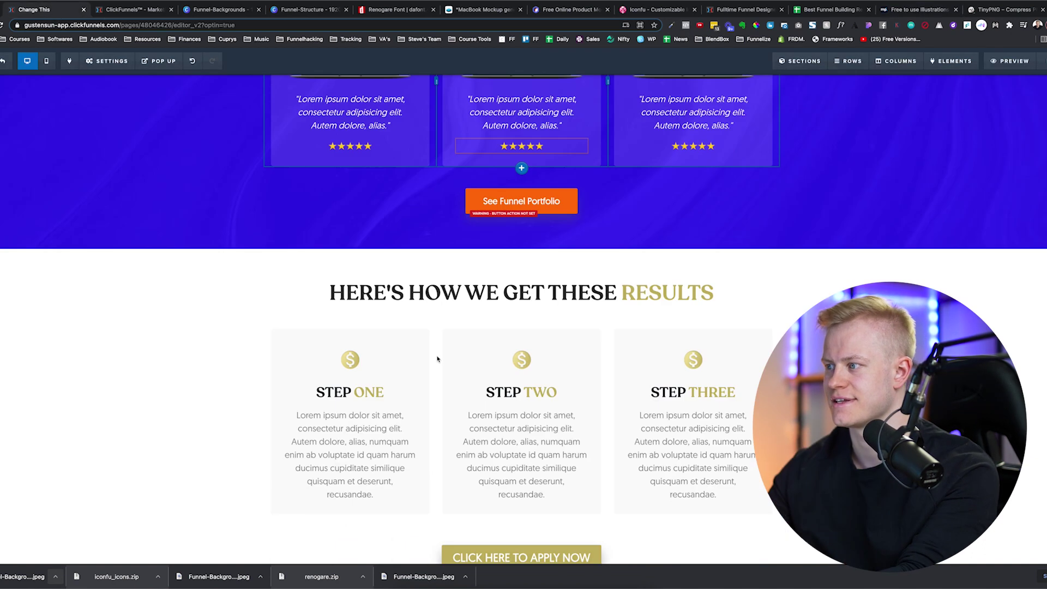
scroll(720, 363, "up", 12)
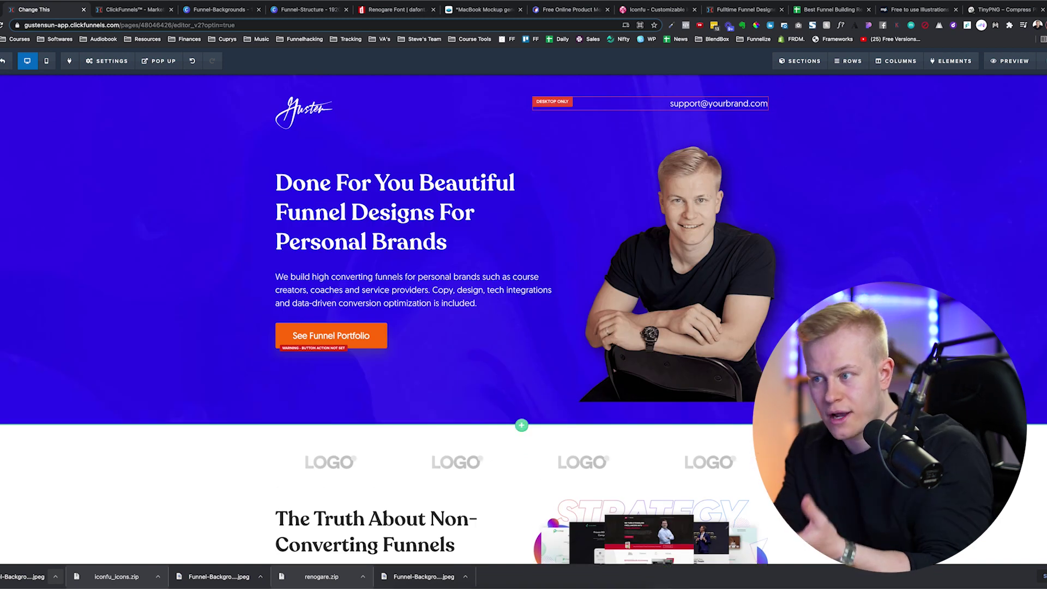
scroll(851, 273, "down", 14)
scroll(619, 191, "up", 10)
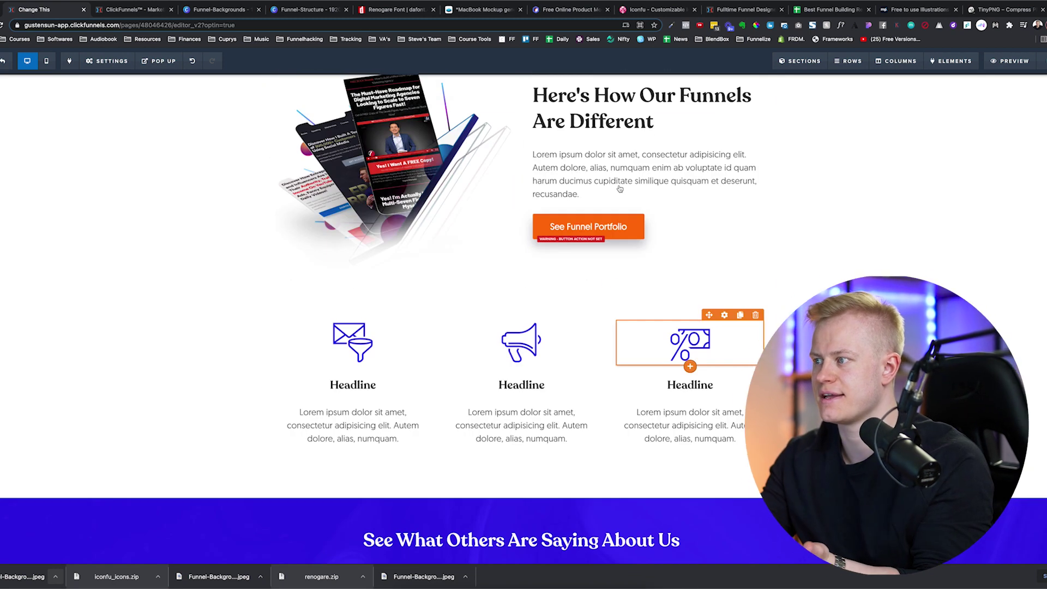
scroll(619, 189, "up", 4)
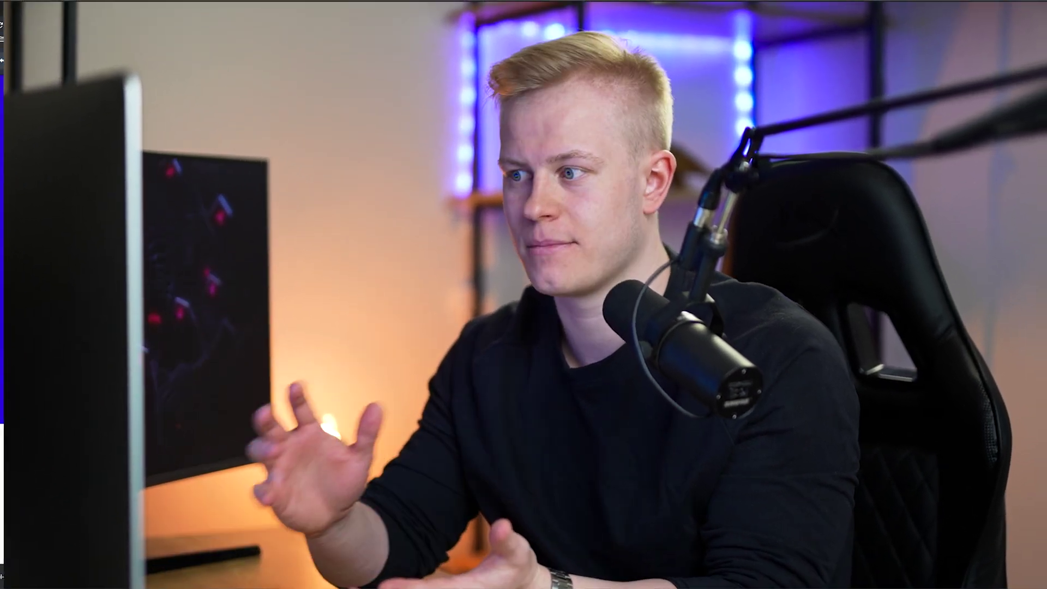